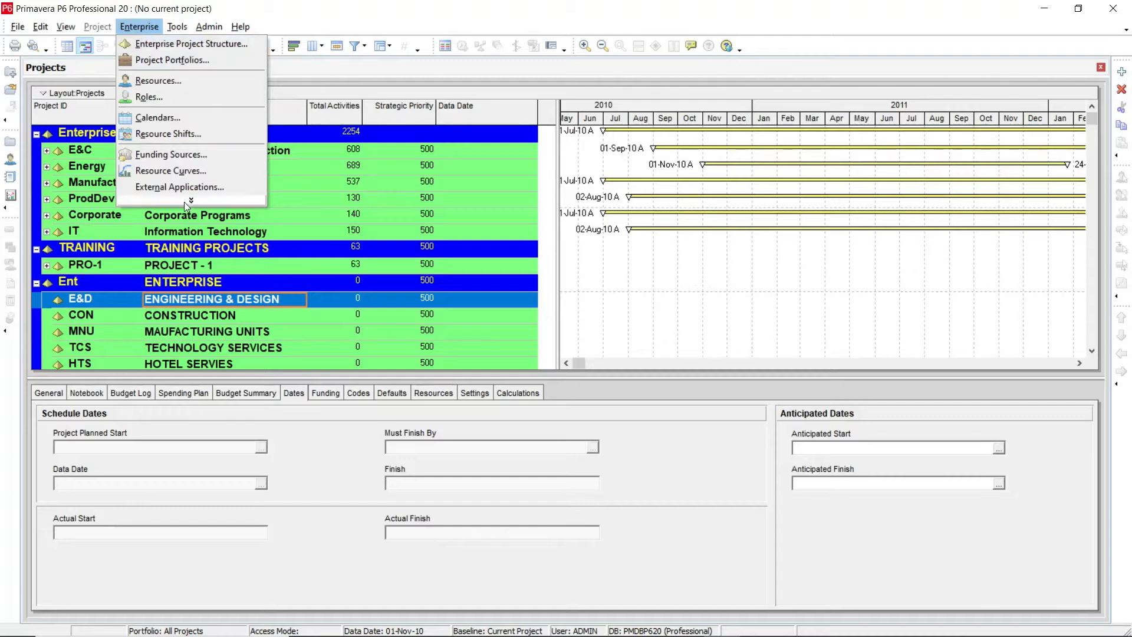
Step: Open the Organizational Breakdown Structure dialog and enlarge it
{"action": "left_click", "coordinate": [184, 202]}
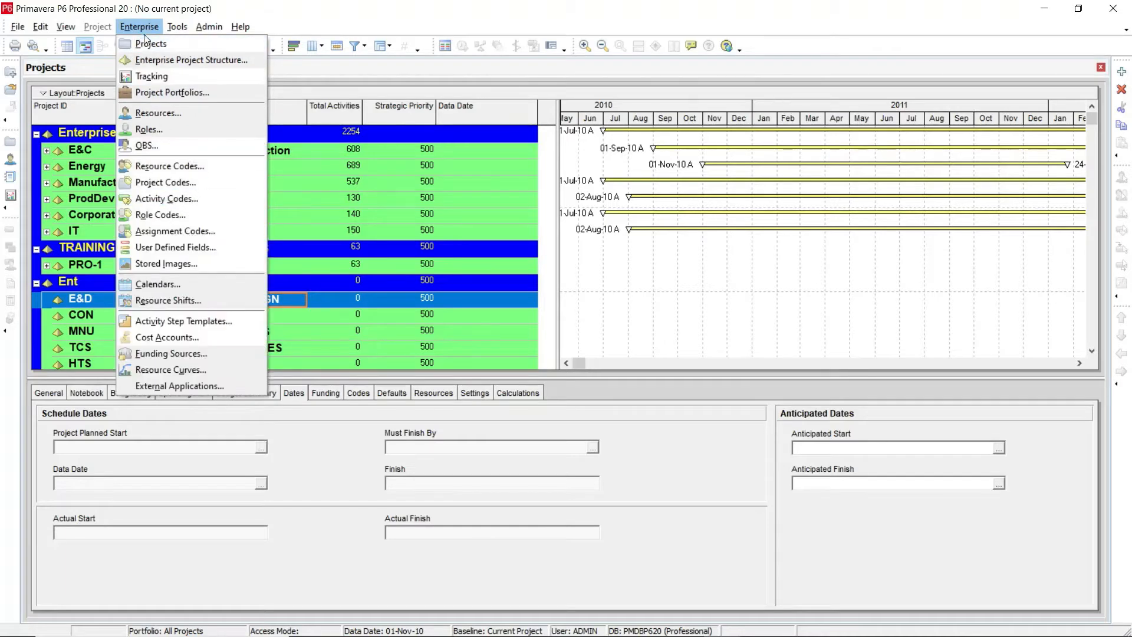
{"action": "left_click", "coordinate": [182, 146]}
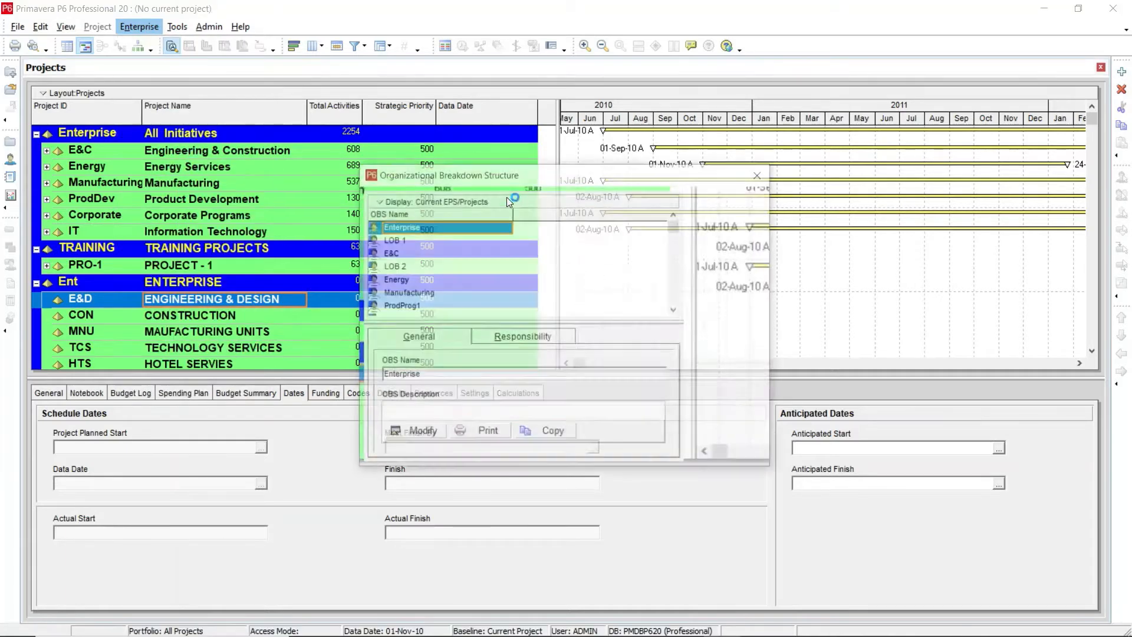
{"action": "left_click_drag", "start_coordinate": [470, 151], "coordinate": [445, 133]}
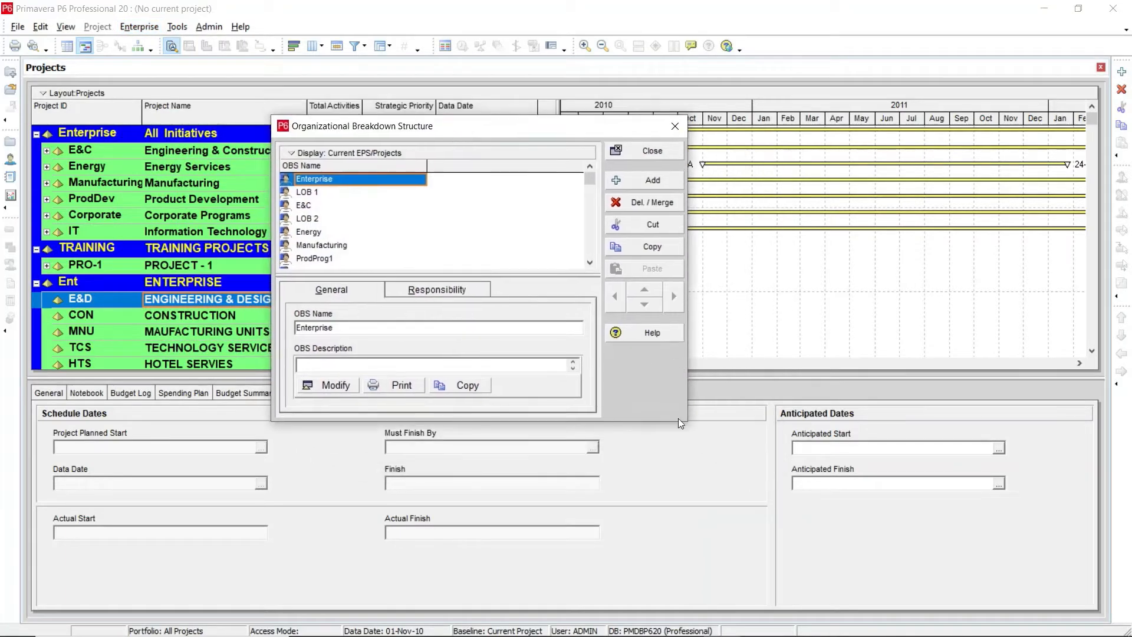
{"action": "left_click_drag", "start_coordinate": [688, 422], "coordinate": [861, 533]}
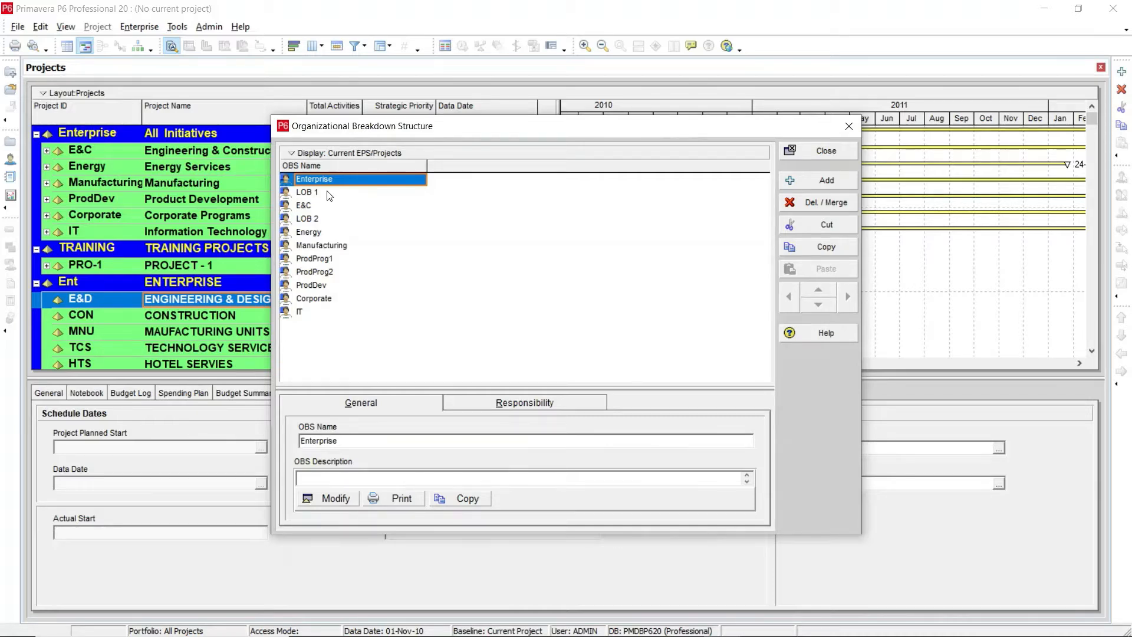
Step: Add a new OBS element after IT, accepting the switch to display all OBS elements
{"action": "left_click", "coordinate": [292, 154]}
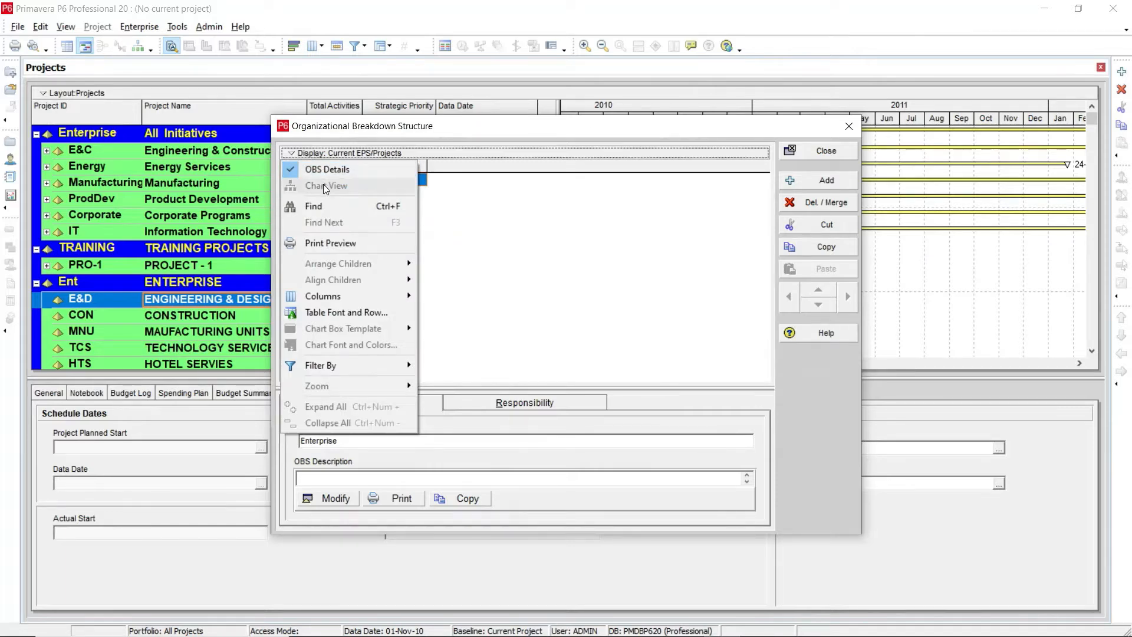
{"action": "left_click", "coordinate": [519, 213]}
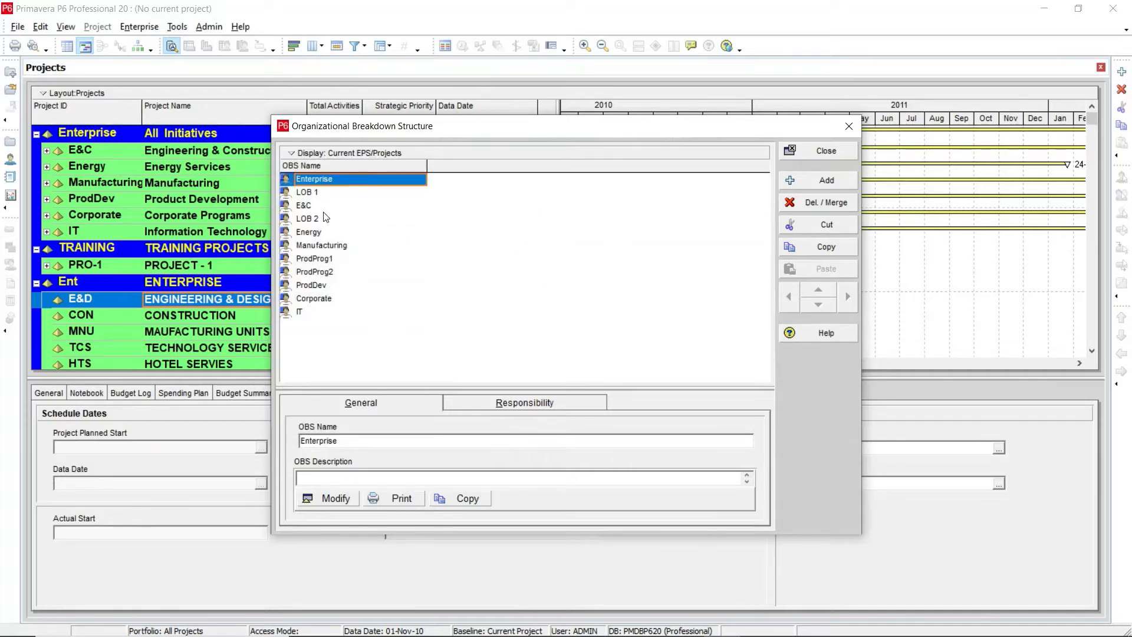
{"action": "left_click", "coordinate": [311, 313]}
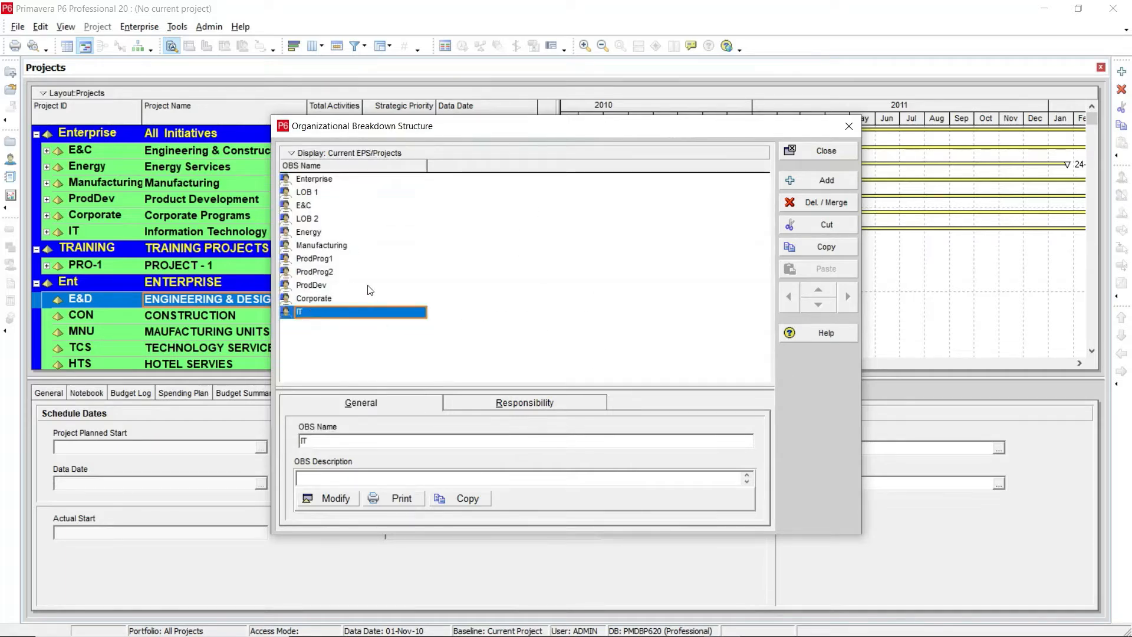
{"action": "left_click_drag", "start_coordinate": [382, 135], "coordinate": [366, 100]}
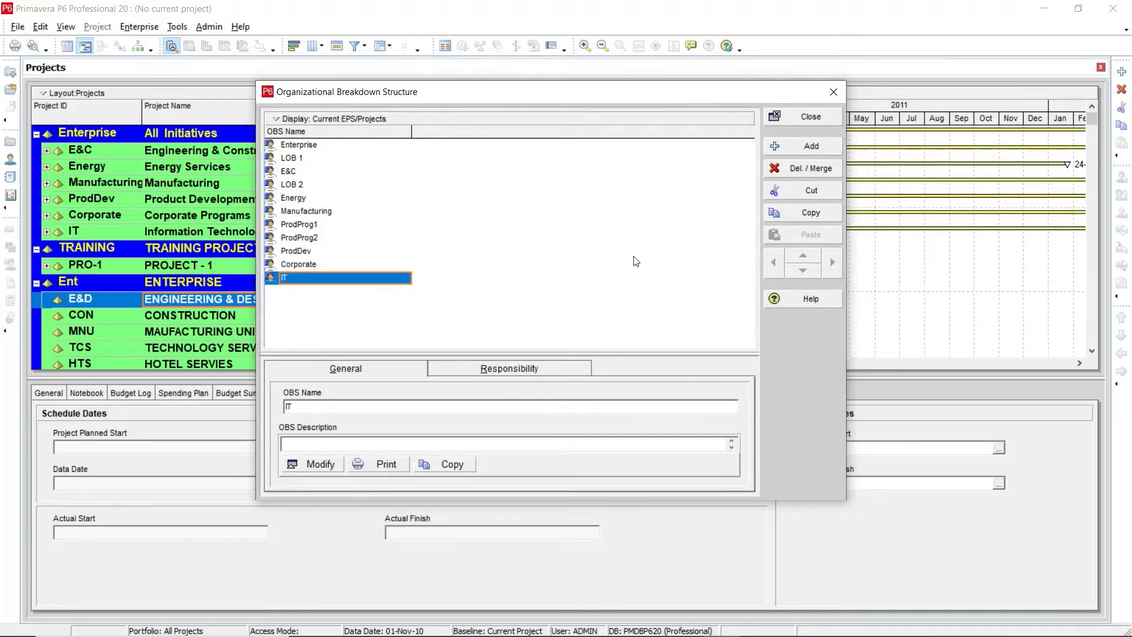
{"action": "left_click", "coordinate": [807, 147]}
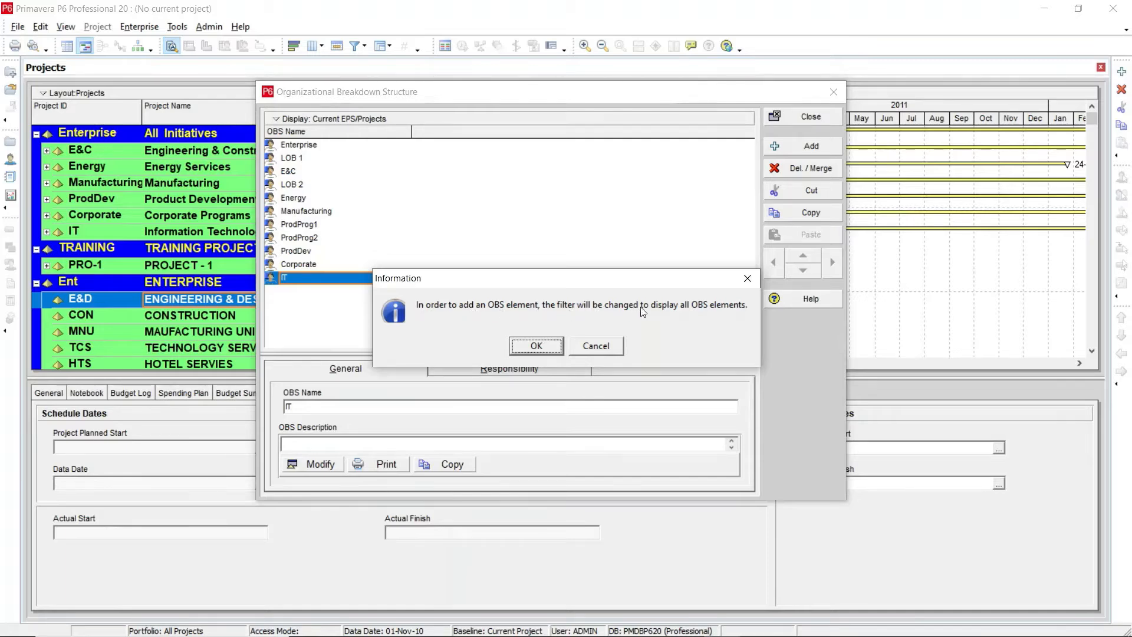
{"action": "left_click", "coordinate": [536, 346]}
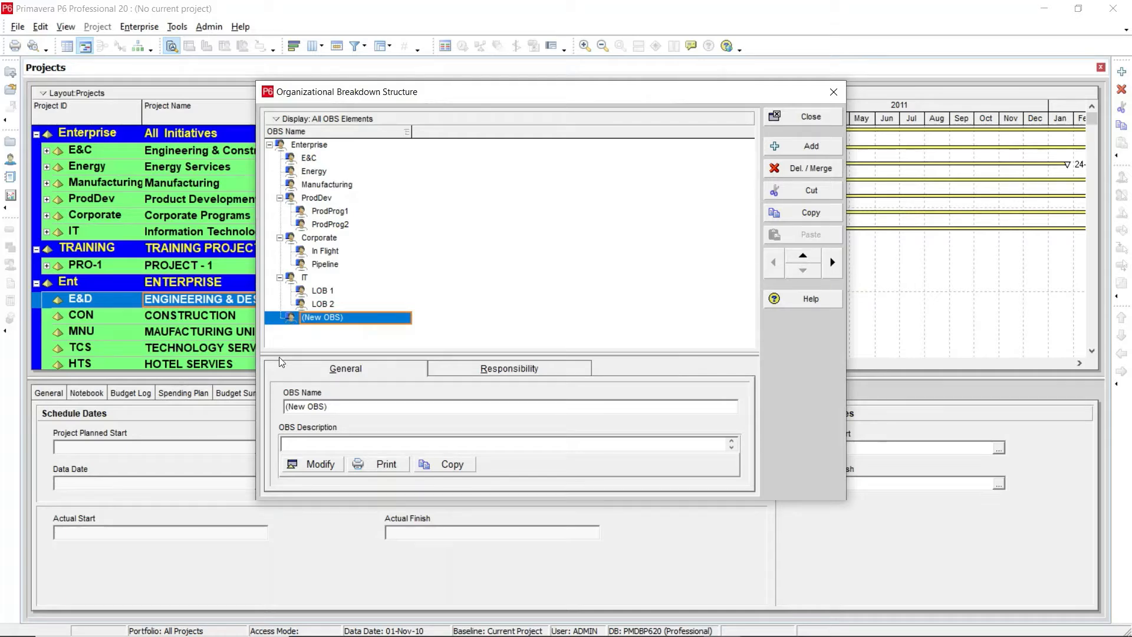
Step: Rename the new OBS element as ENTERPRISE - CEO
{"action": "left_click", "coordinate": [359, 318]}
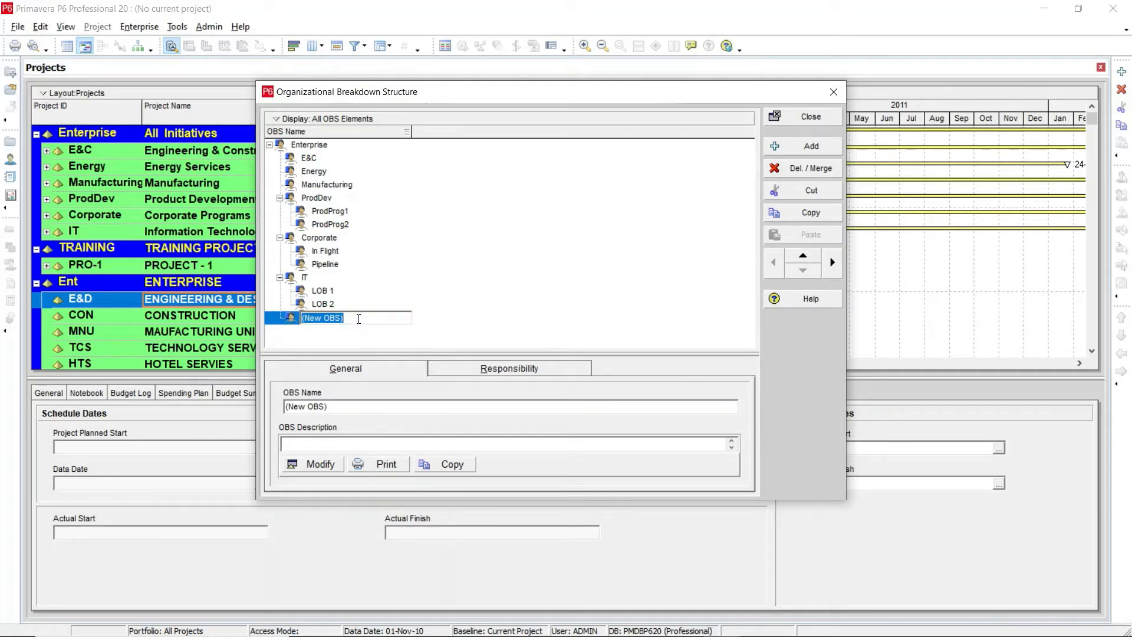
{"action": "type", "text": "ENTERPRISE"}
{"action": "key", "text": "BackSpace"}
{"action": "type", "text": "E"}
{"action": "type", "text": " CE"}
{"action": "key", "text": "BackSpace"}
{"action": "key", "text": "BackSpace"}
{"action": "type", "text": "- CEO"}
{"action": "key", "text": "Return"}
{"action": "left_click", "coordinate": [319, 323]}
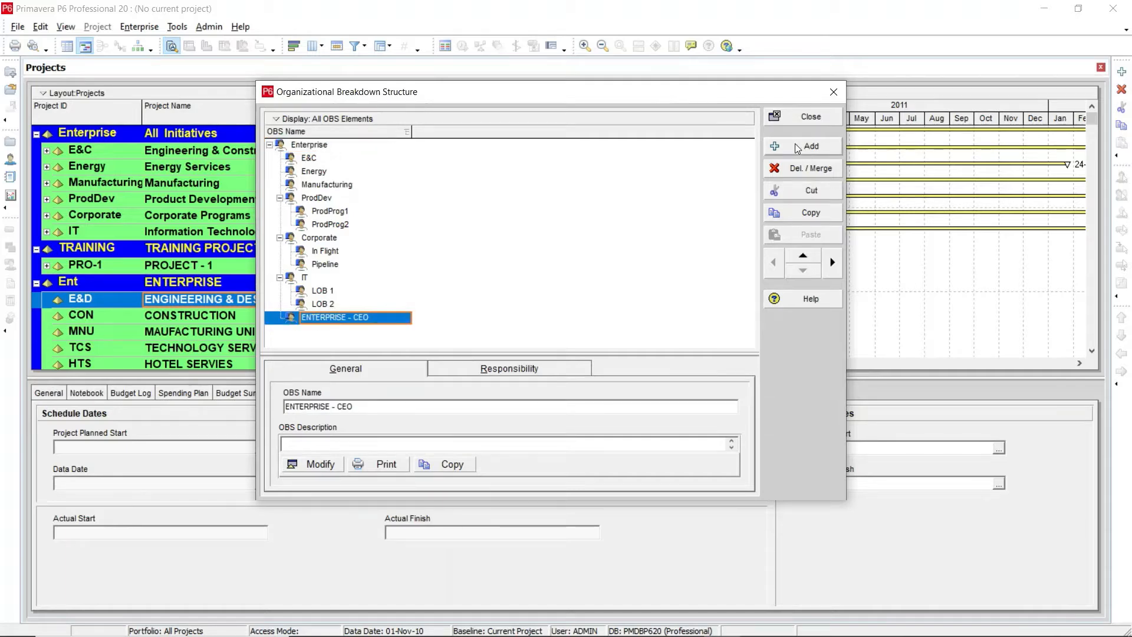
Step: Add another OBS element and demote it beneath ENTERPRISE - CEO
{"action": "left_click_drag", "start_coordinate": [471, 94], "coordinate": [533, 66]}
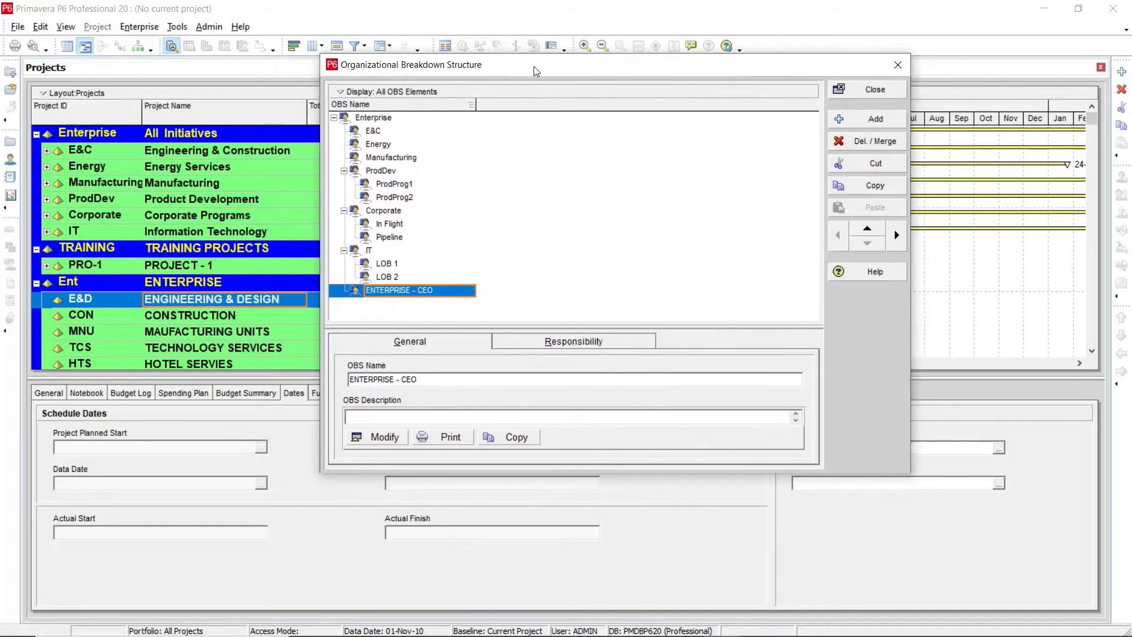
{"action": "left_click", "coordinate": [863, 121]}
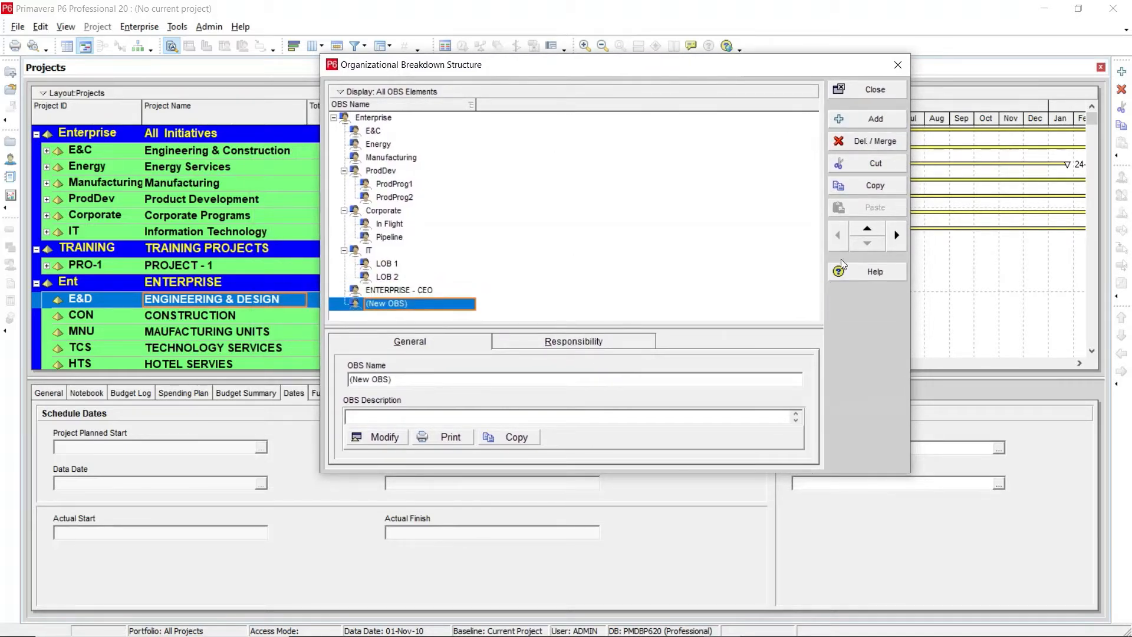
{"action": "left_click", "coordinate": [898, 238]}
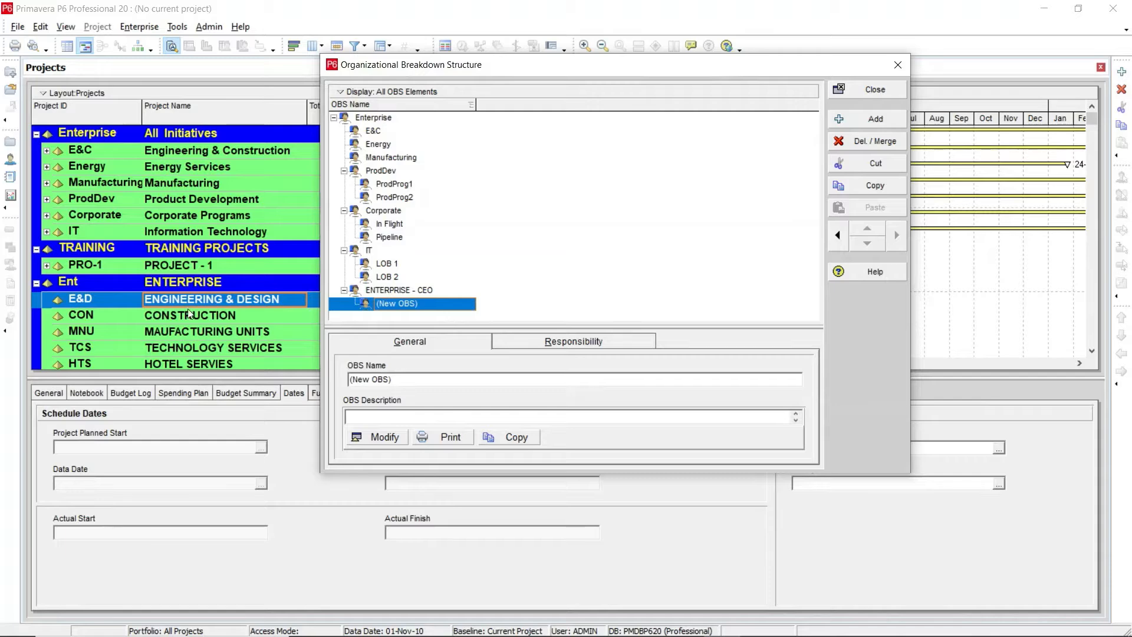
Step: Rename the new child element as E & D MANAGER
{"action": "left_click", "coordinate": [435, 305]}
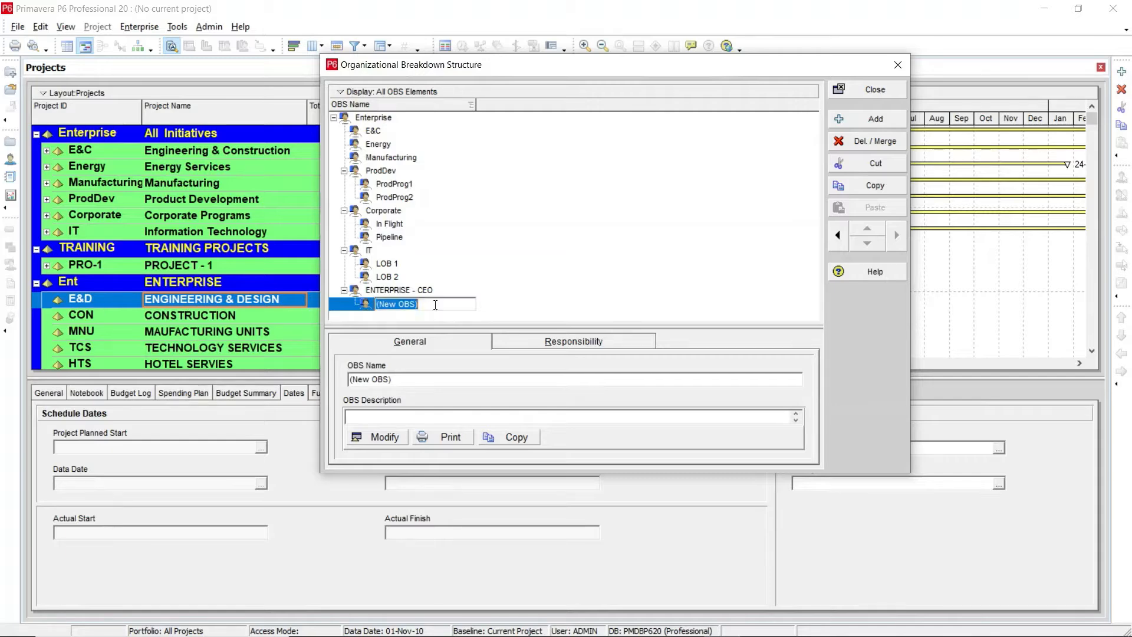
{"action": "type", "text": "E & d"}
{"action": "key", "text": "BackSpace"}
{"action": "type", "text": "D MANAGER"}
{"action": "left_click", "coordinate": [369, 306]}
{"action": "left_click", "coordinate": [386, 304]}
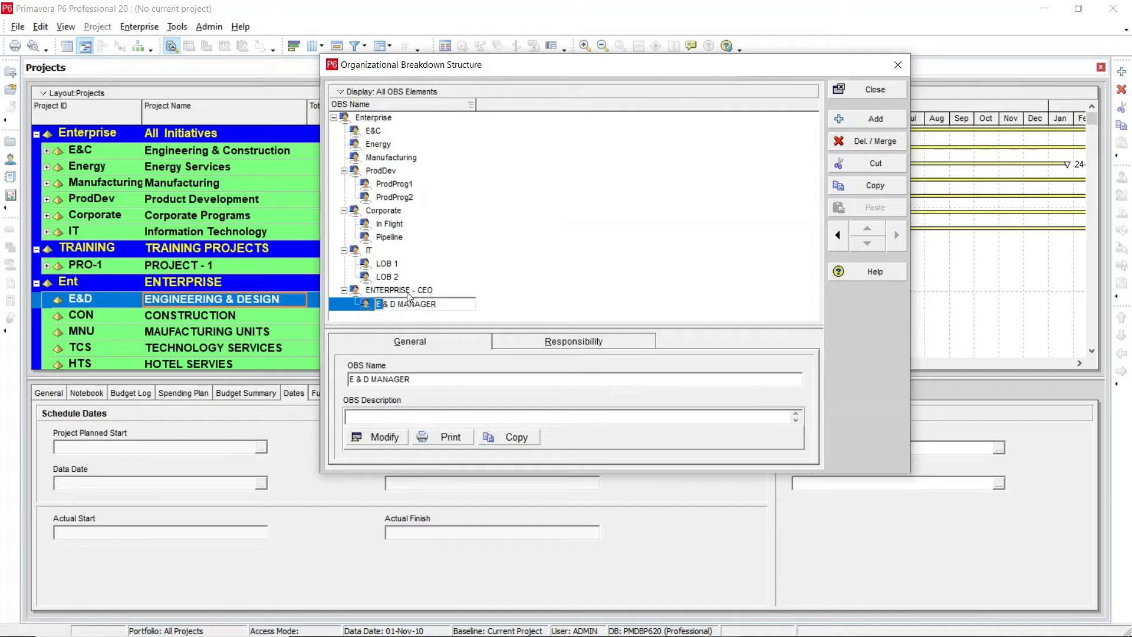
Step: Copy E & D MANAGER and paste a duplicate at the same level under ENTERPRISE - CEO
{"action": "left_click", "coordinate": [407, 293]}
{"action": "left_click", "coordinate": [432, 303]}
{"action": "left_click", "coordinate": [860, 189]}
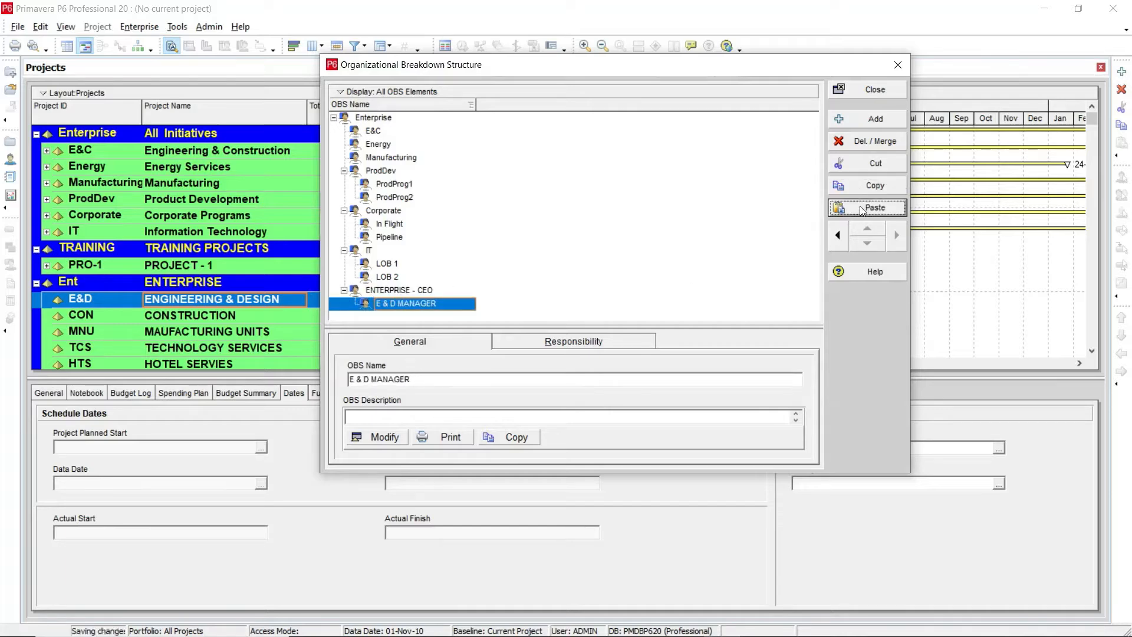
{"action": "left_click", "coordinate": [862, 207]}
{"action": "left_click", "coordinate": [839, 238]}
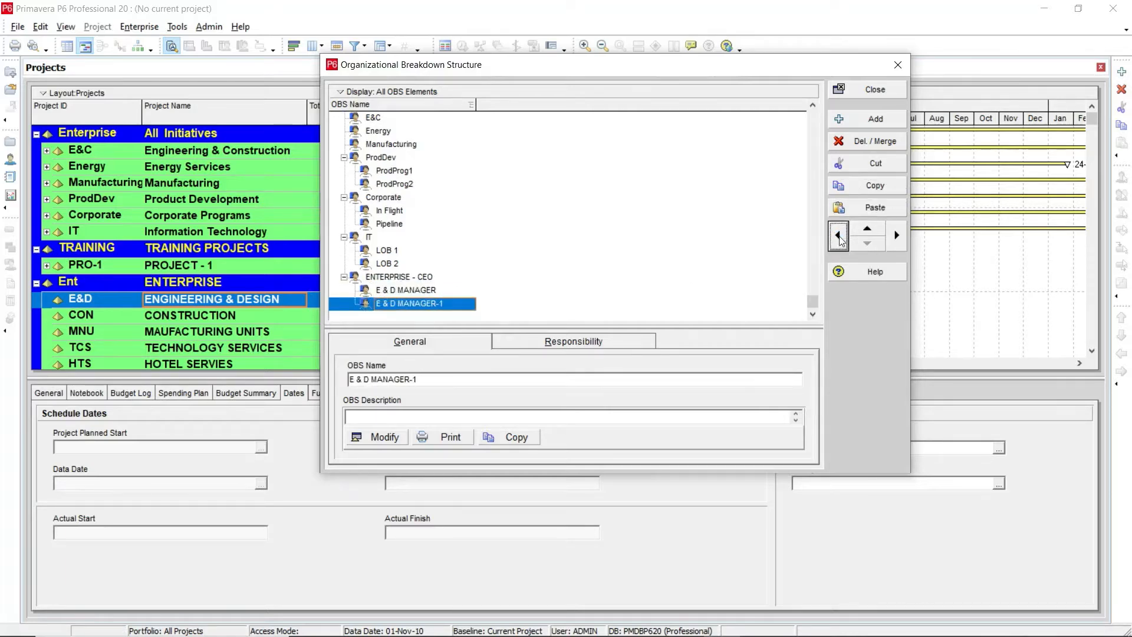
Step: Rename the duplicated element as CONSTRUCTION MANAGER
{"action": "left_click", "coordinate": [446, 305]}
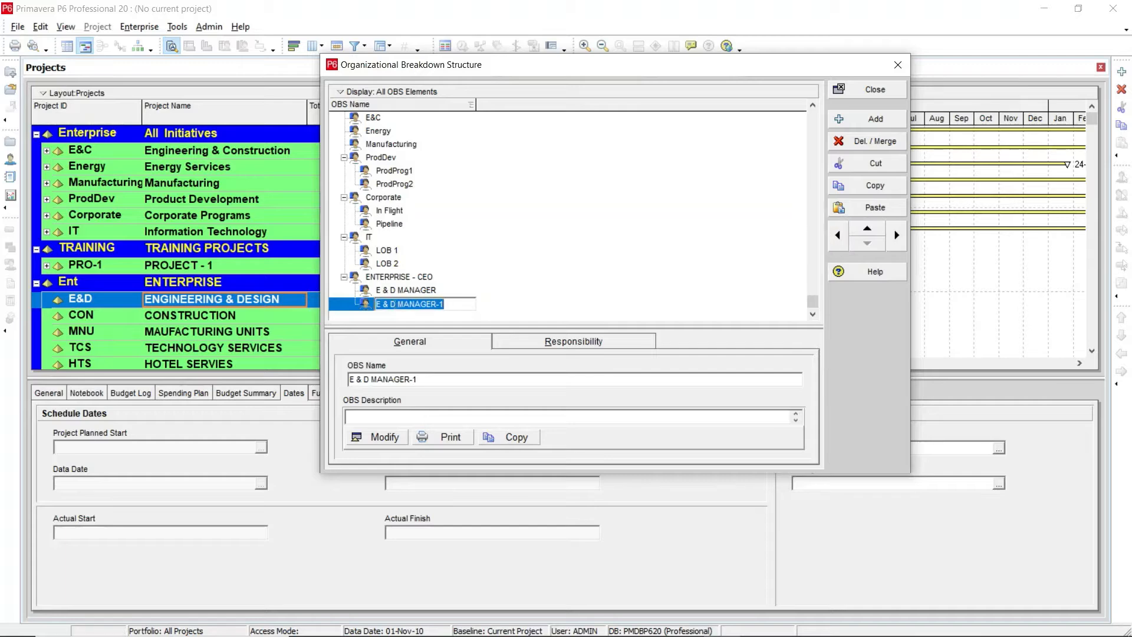
{"action": "left_click", "coordinate": [449, 302]}
{"action": "key", "text": "BackSpace"}
{"action": "key", "text": "BackSpace"}
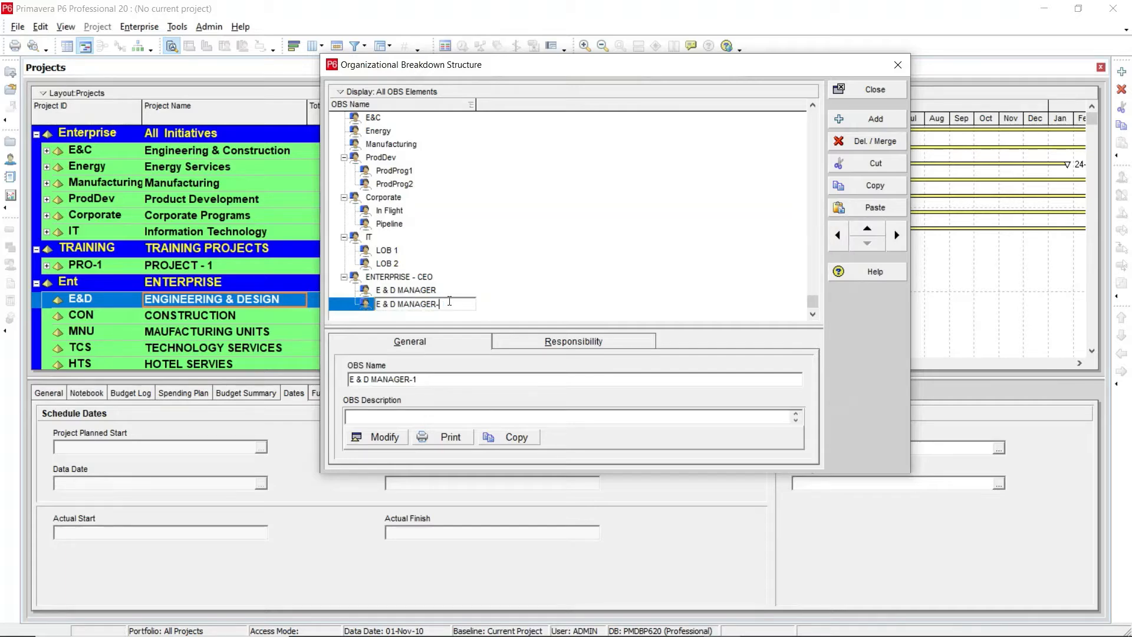
{"action": "left_click_drag", "start_coordinate": [396, 304], "coordinate": [372, 312]}
{"action": "type", "text": "CONSTRUCTION"}
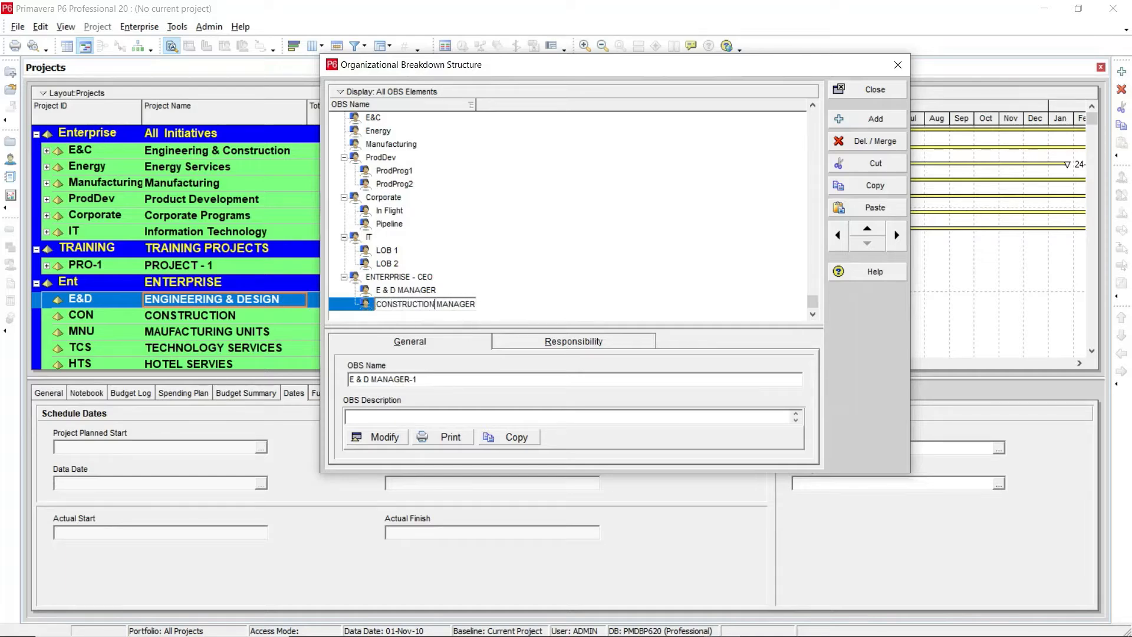
{"action": "key", "text": "Return"}
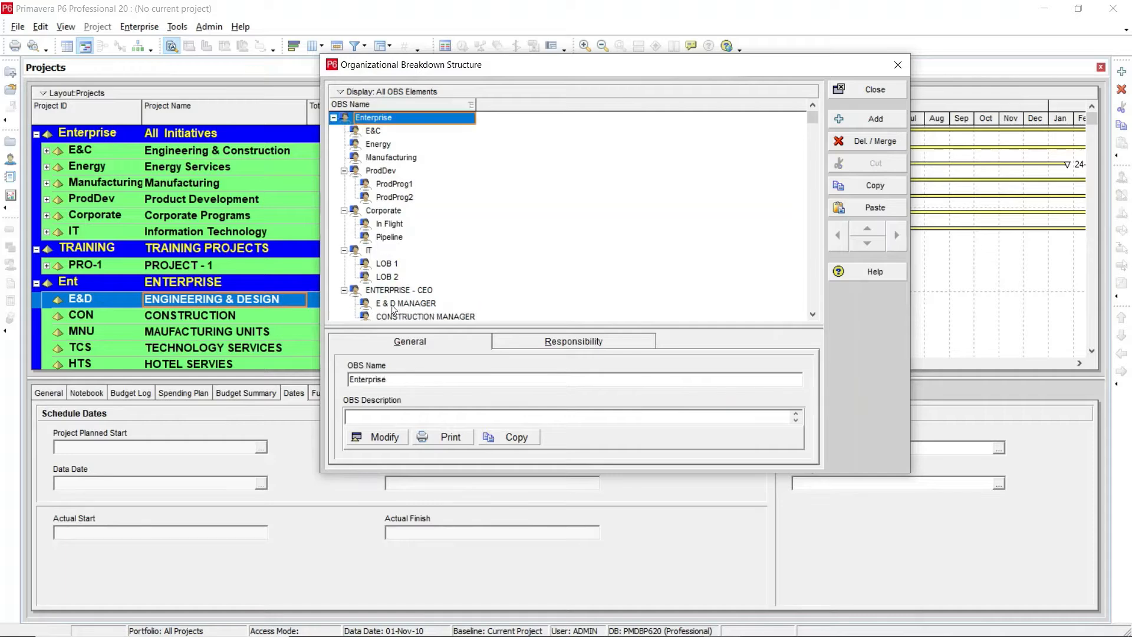
{"action": "left_click", "coordinate": [447, 304]}
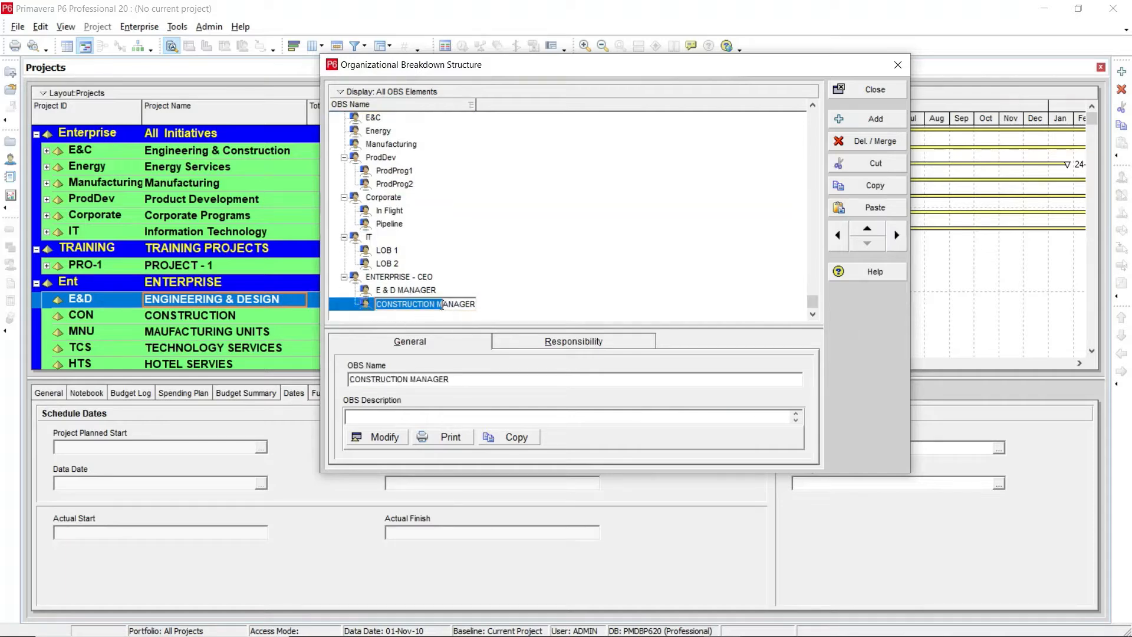
{"action": "left_click_drag", "start_coordinate": [437, 304], "coordinate": [476, 305]}
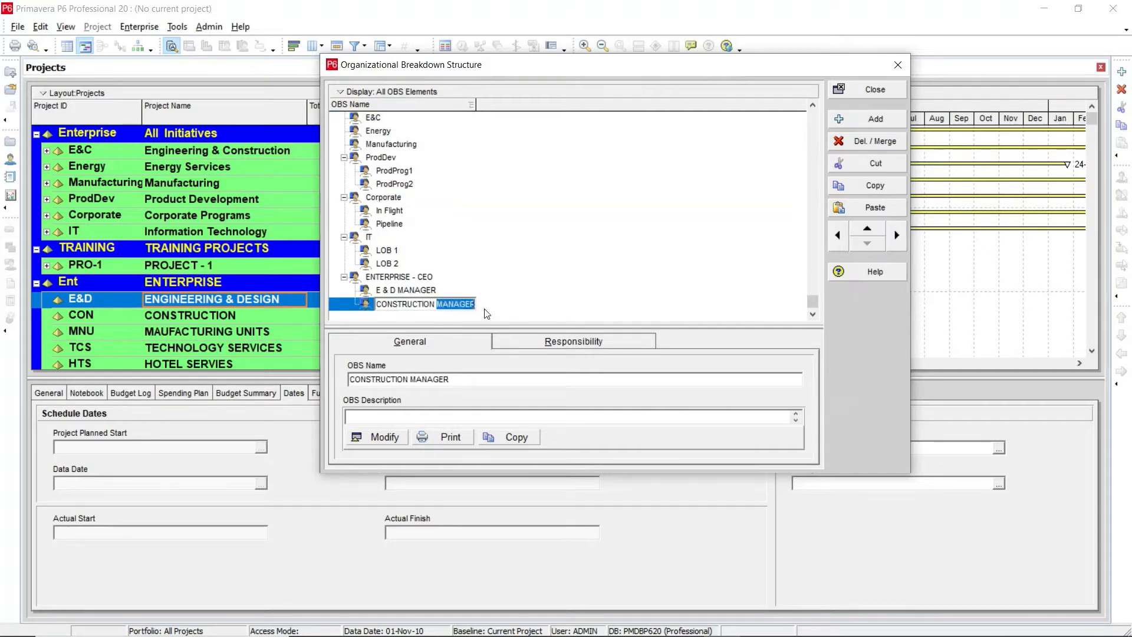
{"action": "left_click", "coordinate": [403, 291]}
{"action": "left_click", "coordinate": [403, 304]}
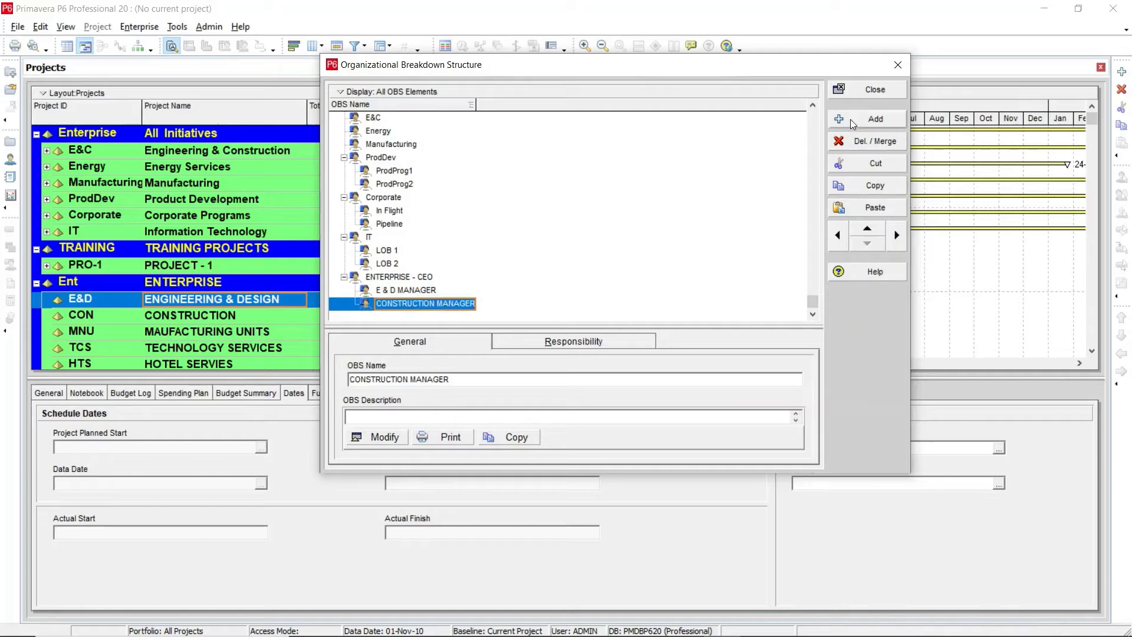
Step: Add an OBS element under ENTERPRISE - CEO named MANUFACTURING MANAGER
{"action": "left_click", "coordinate": [872, 119]}
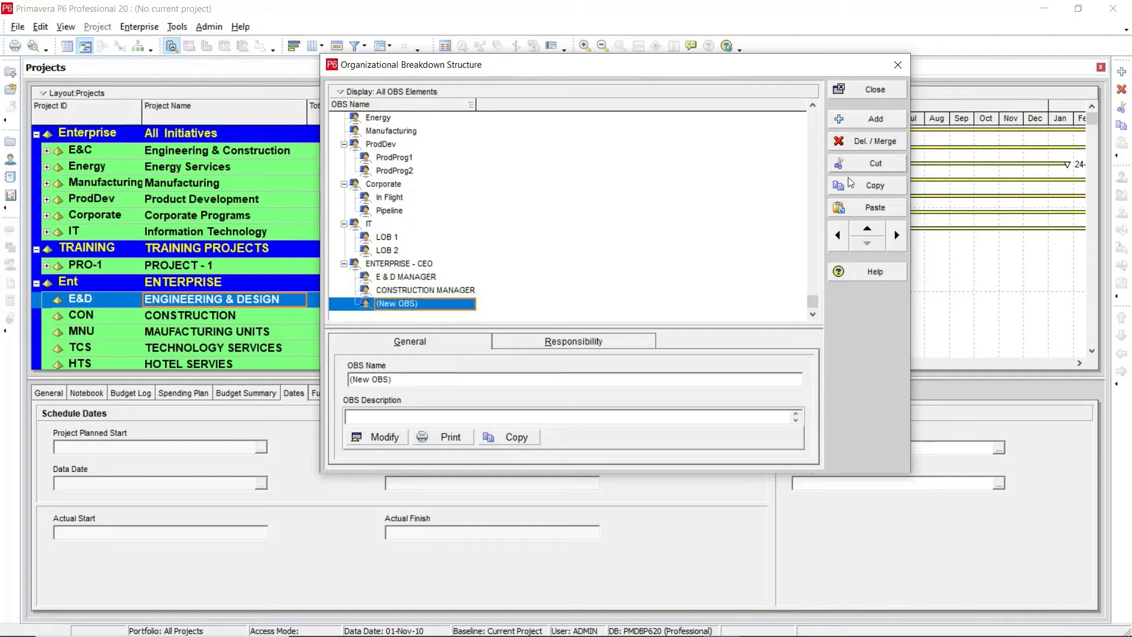
{"action": "left_click", "coordinate": [424, 304]}
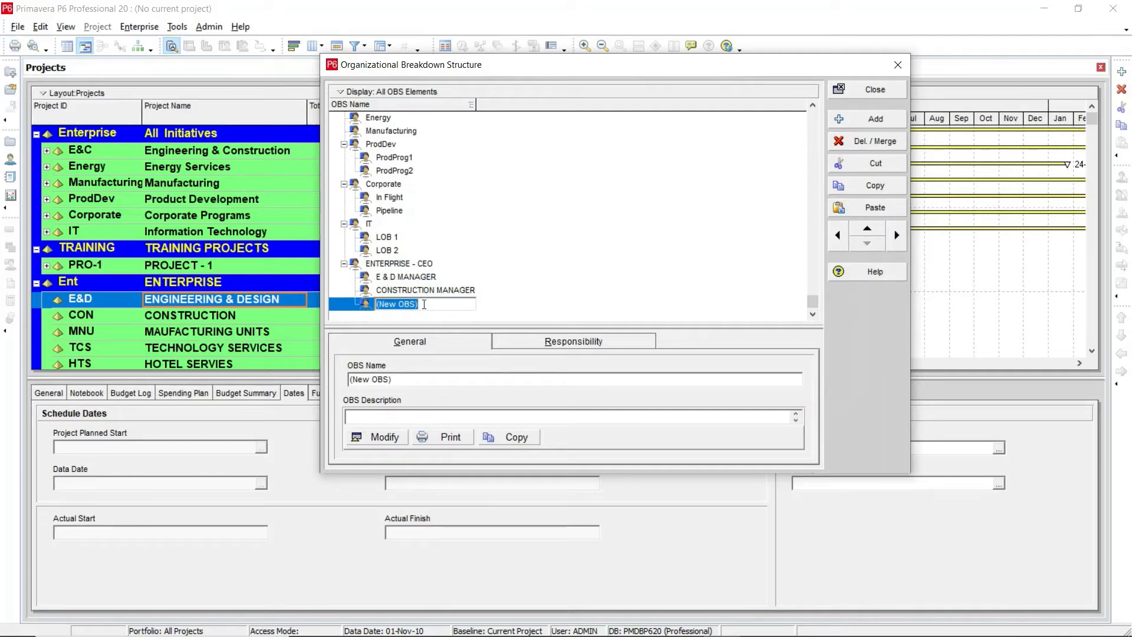
{"action": "type", "text": "MANUFACTURING "}
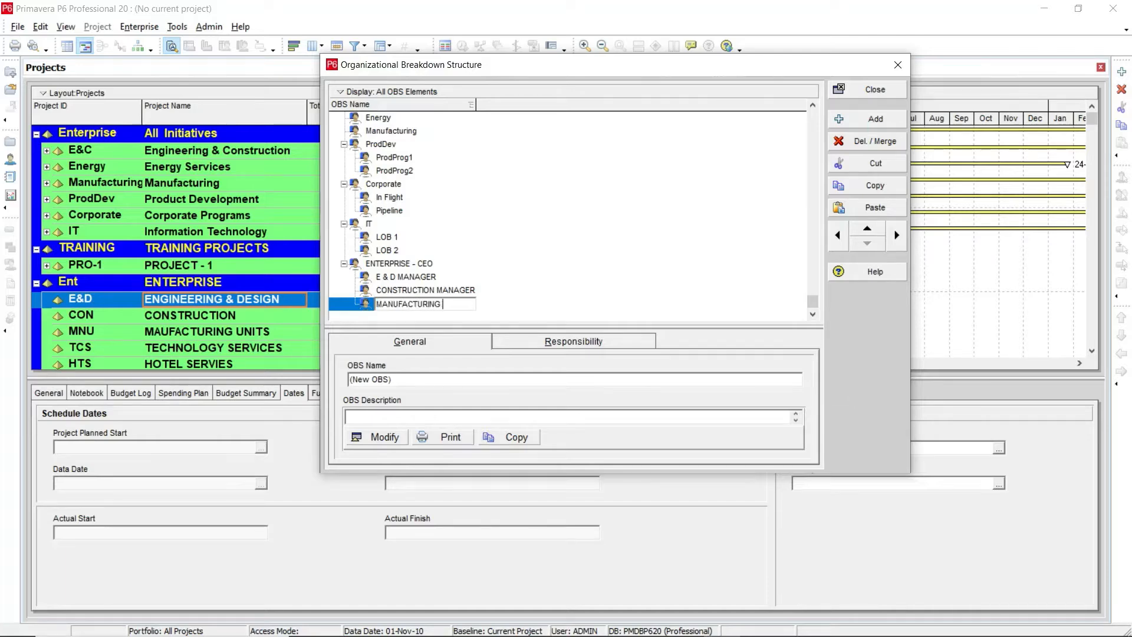
{"action": "type", "text": "MANAGER"}
{"action": "key", "text": "Return"}
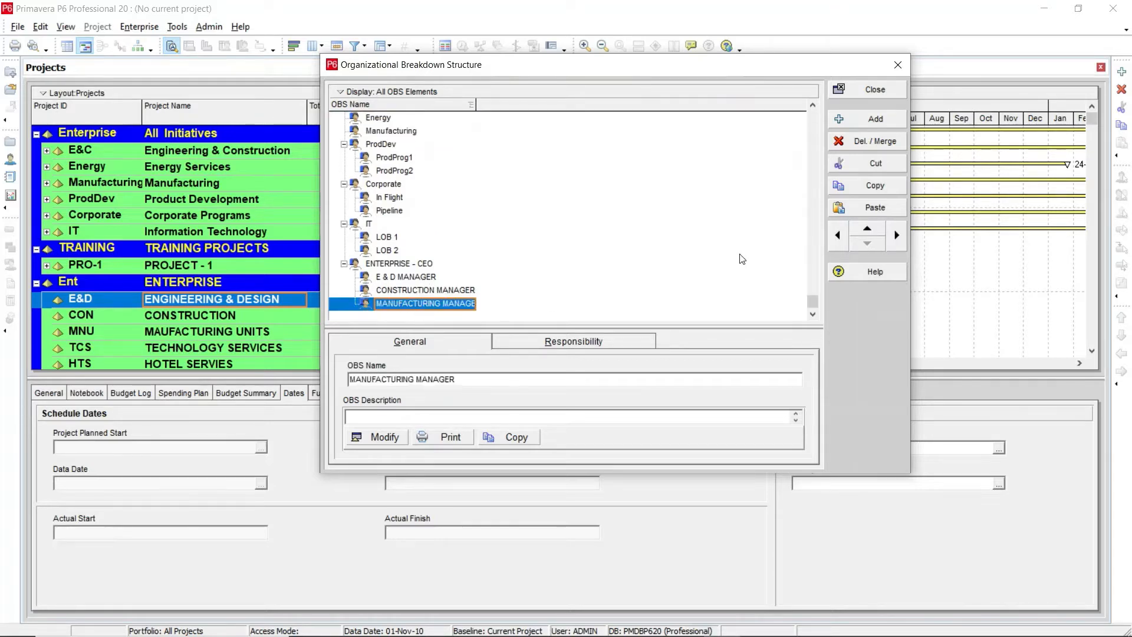
Step: Add an OBS element under ENTERPRISE - CEO named TECHNOLOGY MANAGER
{"action": "left_click", "coordinate": [872, 119]}
{"action": "left_click", "coordinate": [434, 303]}
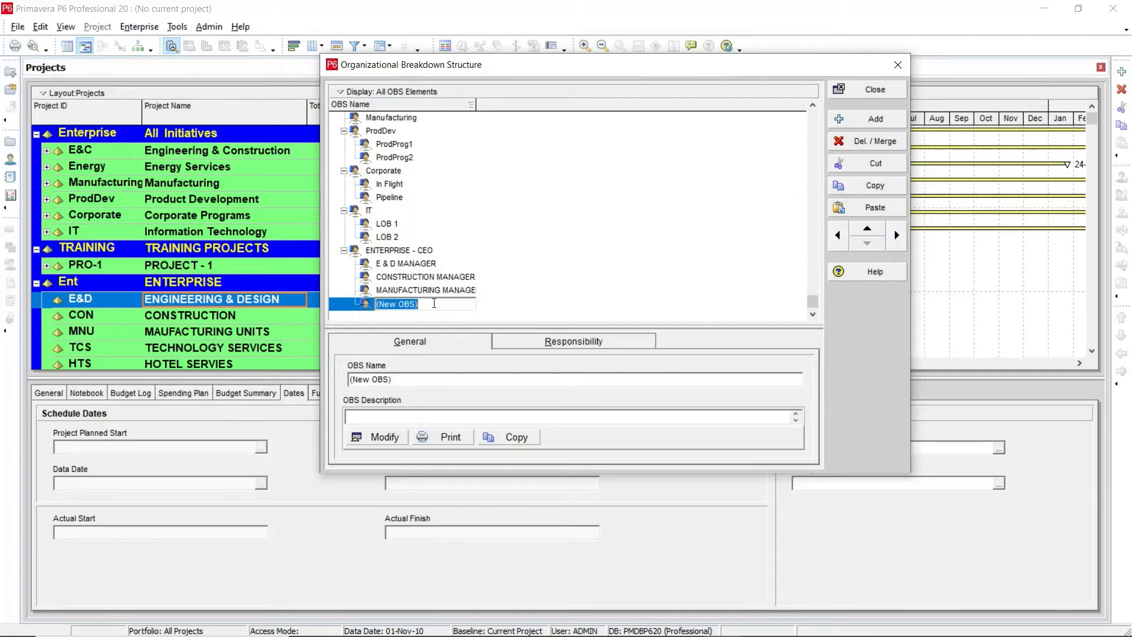
{"action": "type", "text": "TECHNOLOGY MANAGER"}
{"action": "key", "text": "Return"}
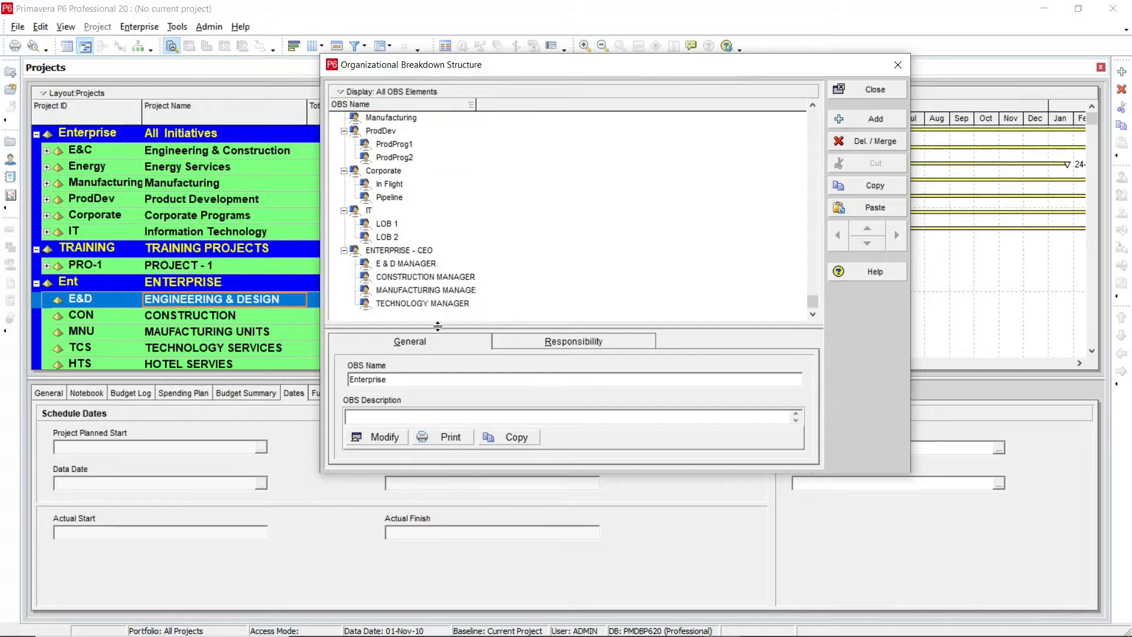
Step: Add an OBS element under ENTERPRISE - CEO named HOTEL SERVICE MANAGER
{"action": "left_click", "coordinate": [413, 302]}
{"action": "left_click", "coordinate": [857, 117]}
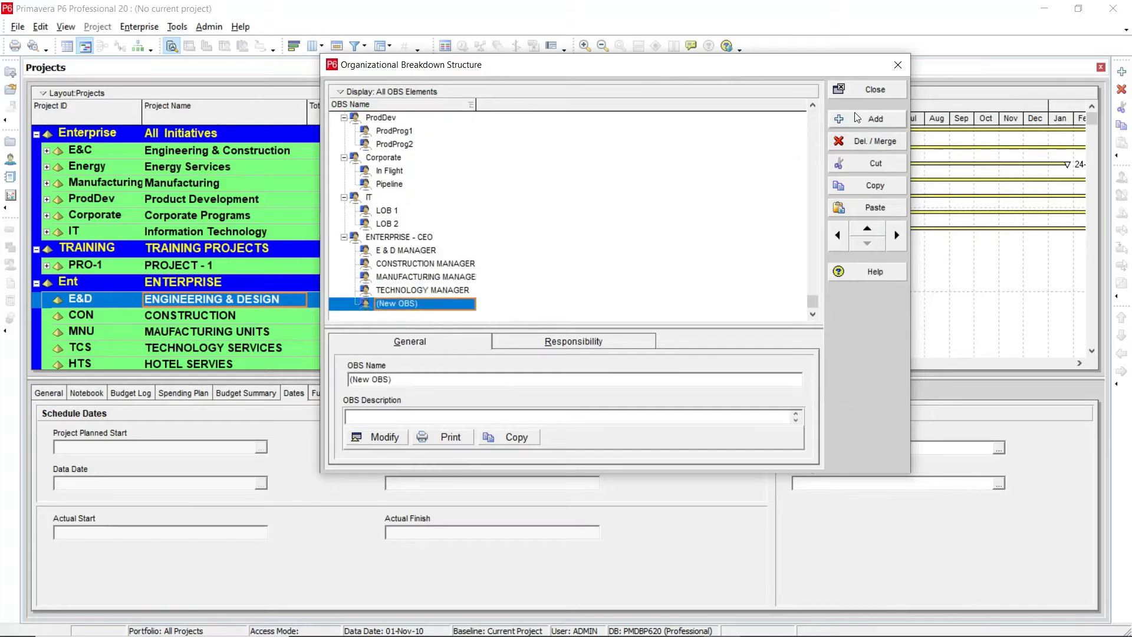
{"action": "left_click", "coordinate": [444, 305]}
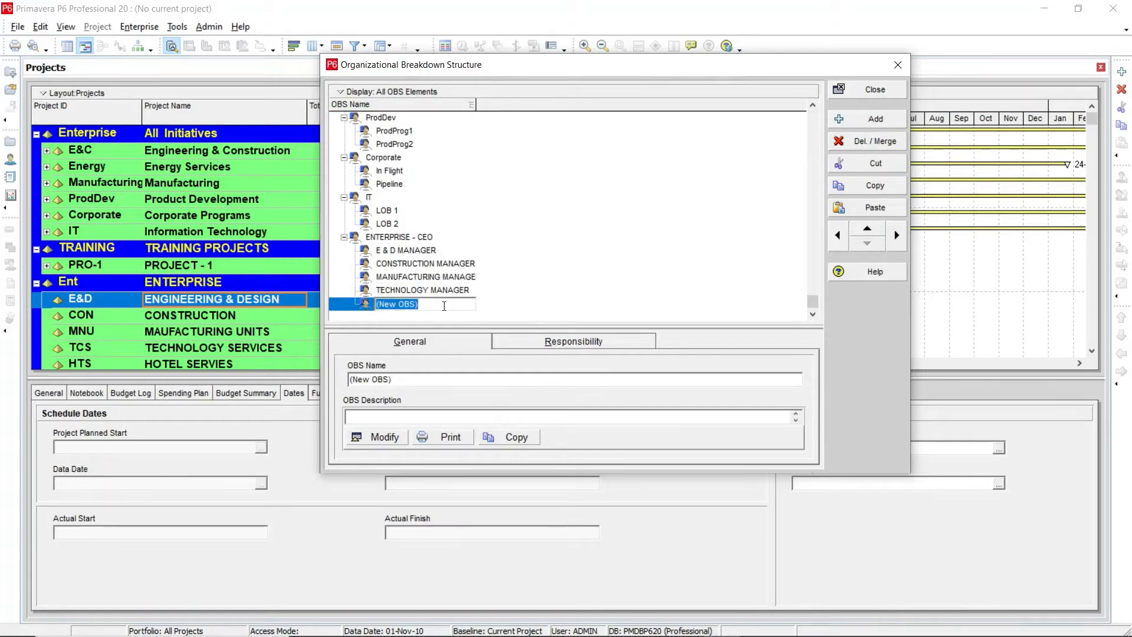
{"action": "type", "text": "HO"}
{"action": "type", "text": "TEL SERVICE MANAGER"}
{"action": "key", "text": "Return"}
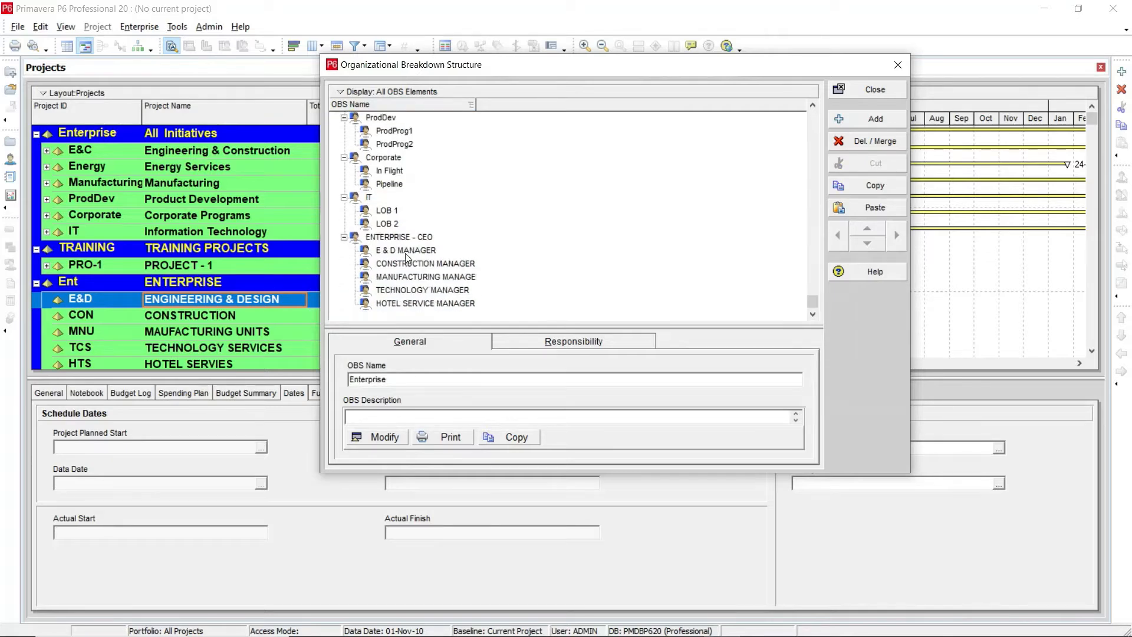
Step: Give the E & D MANAGER element the description "E & D MANAGER is responsible for shop drawing submittal & approvals"
{"action": "left_click", "coordinate": [392, 238]}
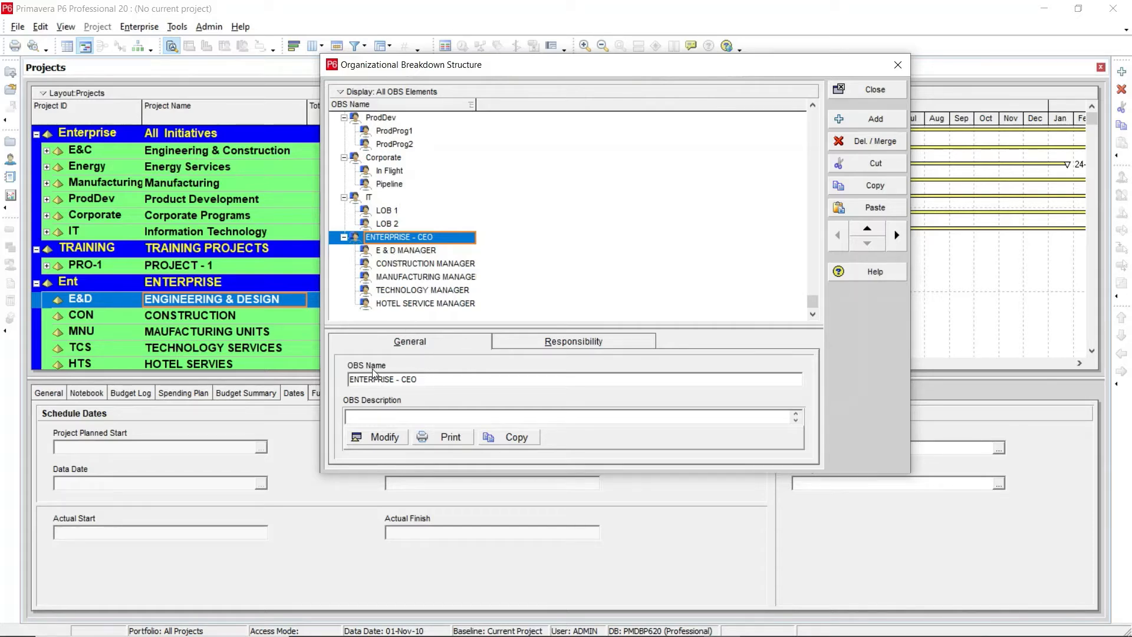
{"action": "left_click", "coordinate": [421, 250]}
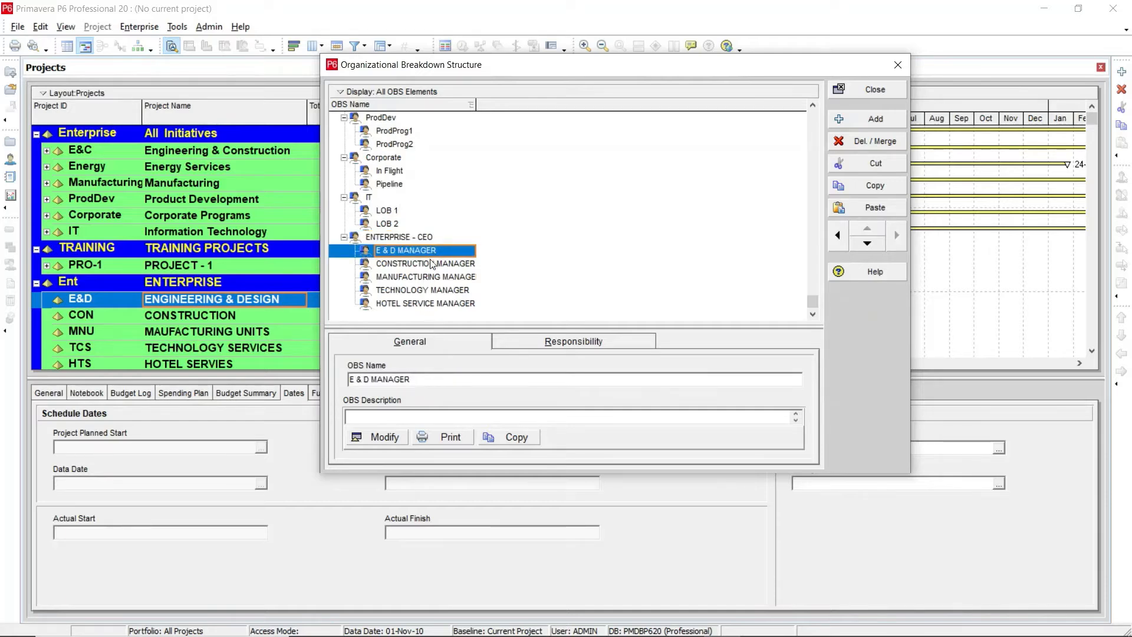
{"action": "left_click_drag", "start_coordinate": [475, 105], "coordinate": [505, 106]}
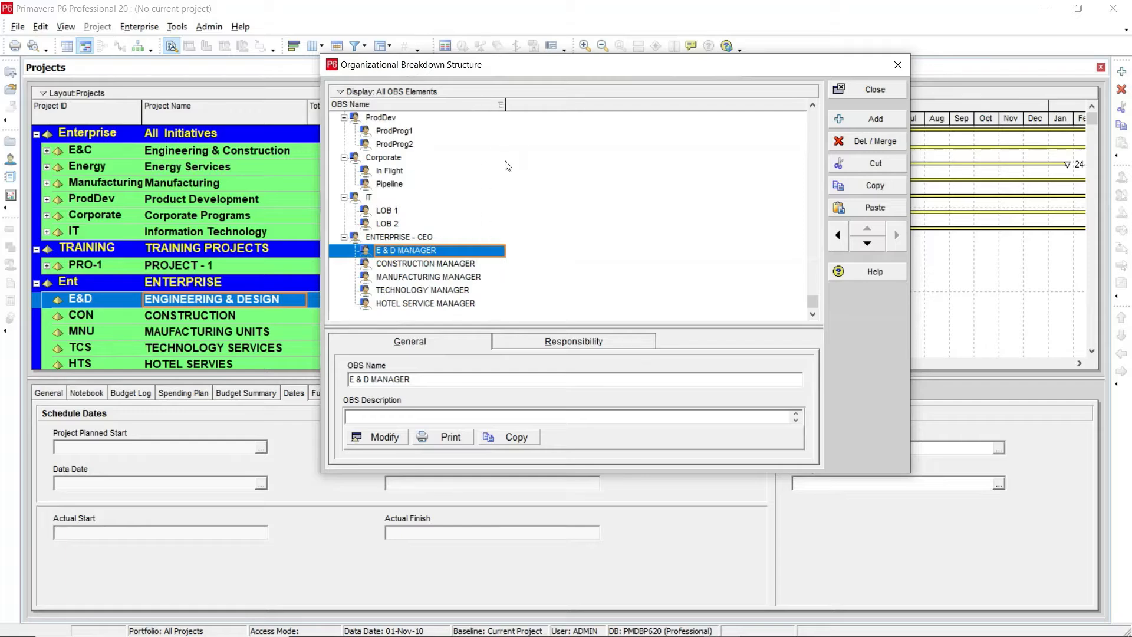
{"action": "left_click", "coordinate": [426, 382]}
{"action": "left_click", "coordinate": [374, 437]}
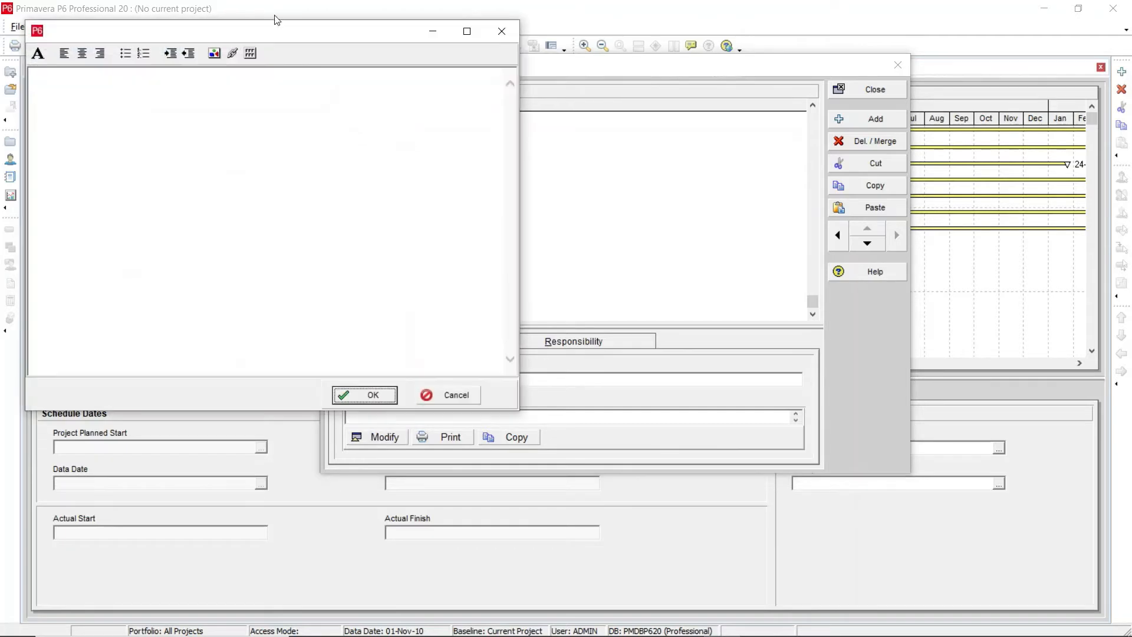
{"action": "left_click", "coordinate": [214, 102]}
{"action": "type", "text": "e & d"}
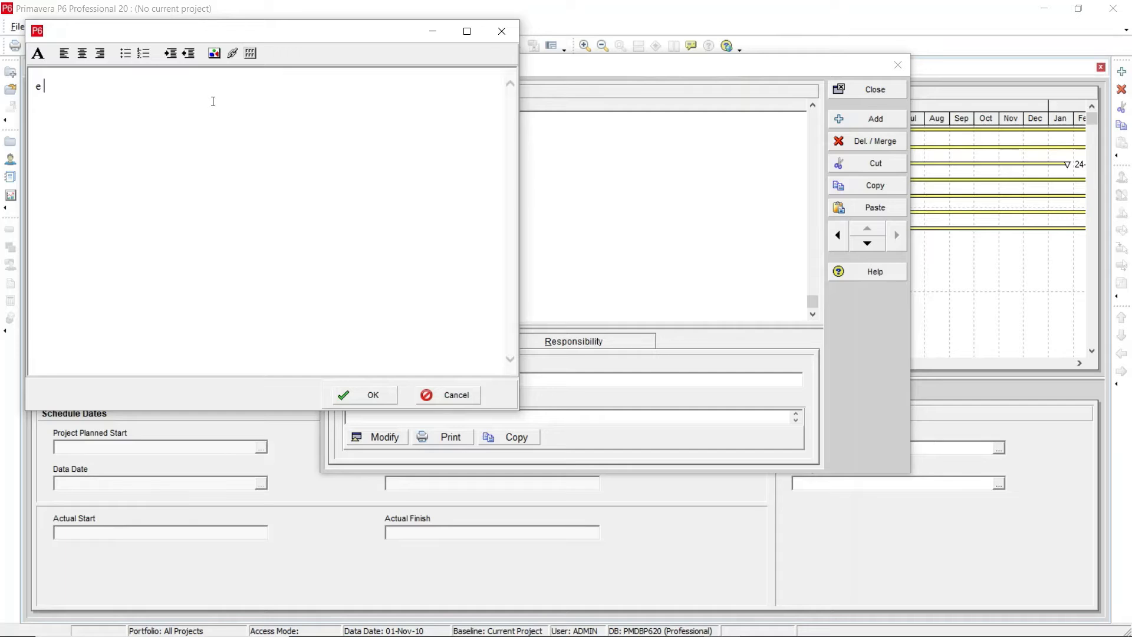
{"action": "key", "text": "BackSpace"}
{"action": "key", "text": "BackSpace"}
{"action": "key", "text": "BackSpace"}
{"action": "key", "text": "BackSpace"}
{"action": "key", "text": "BackSpace"}
{"action": "type", "text": "E & D mA"}
{"action": "key", "text": "BackSpace"}
{"action": "type", "text": "MANAGER  is"}
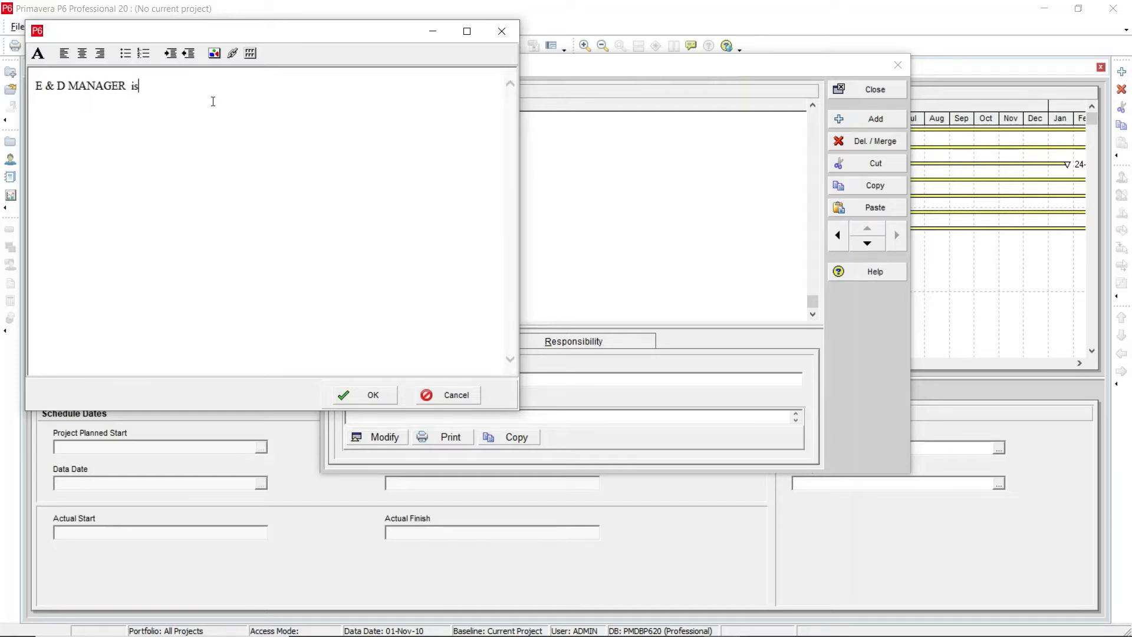
{"action": "type", "text": " responsible for shop drawing "}
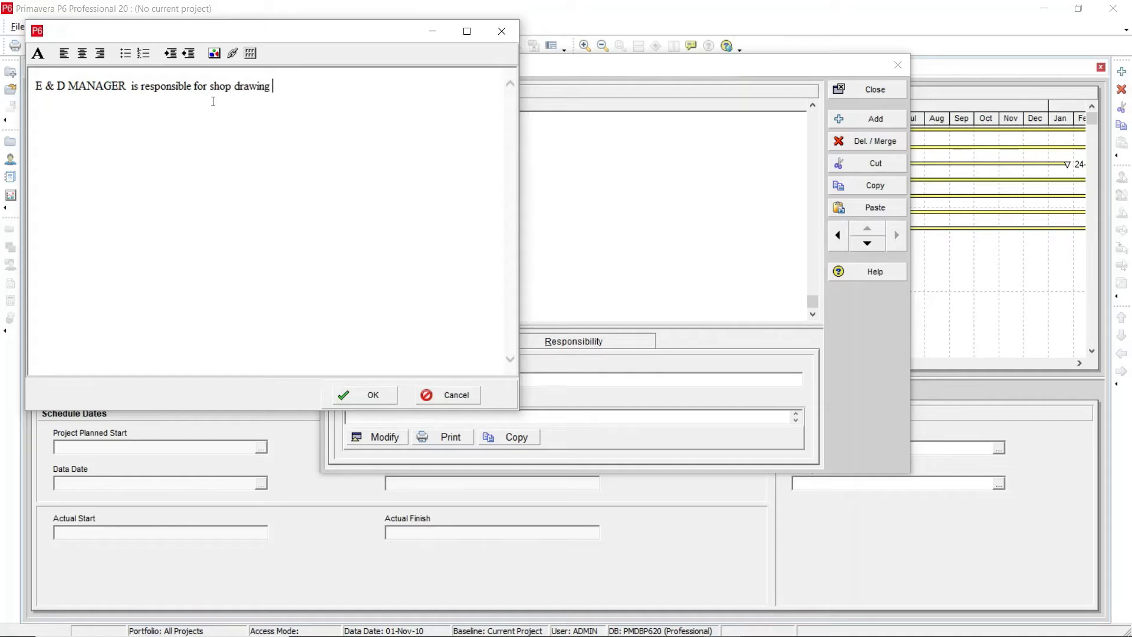
{"action": "type", "text": "submittal & approvals"}
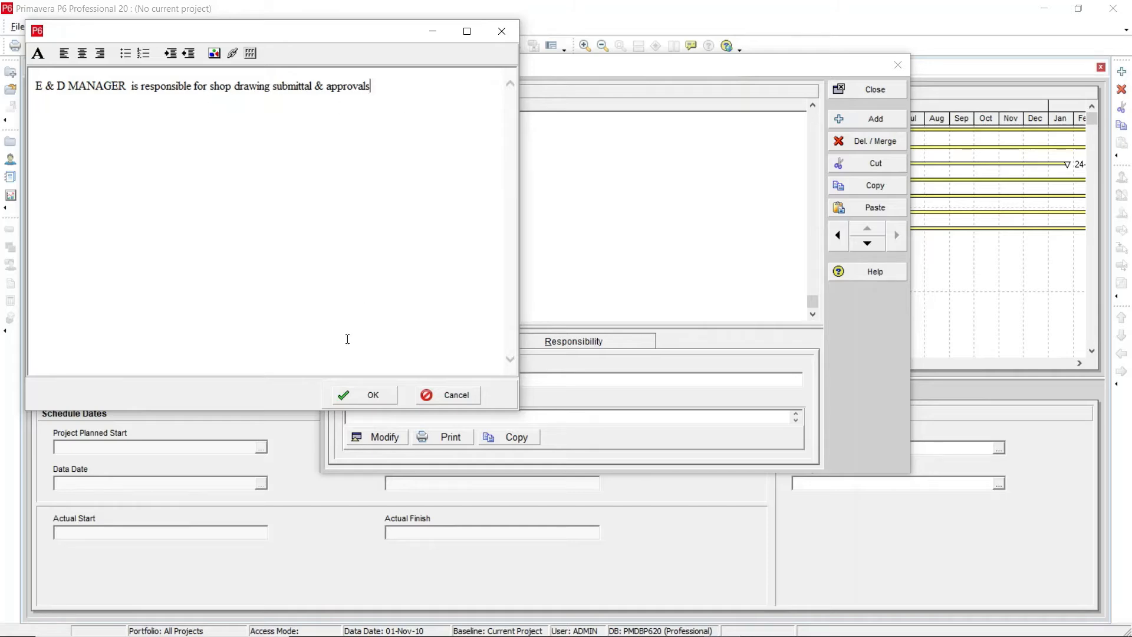
{"action": "left_click", "coordinate": [373, 395]}
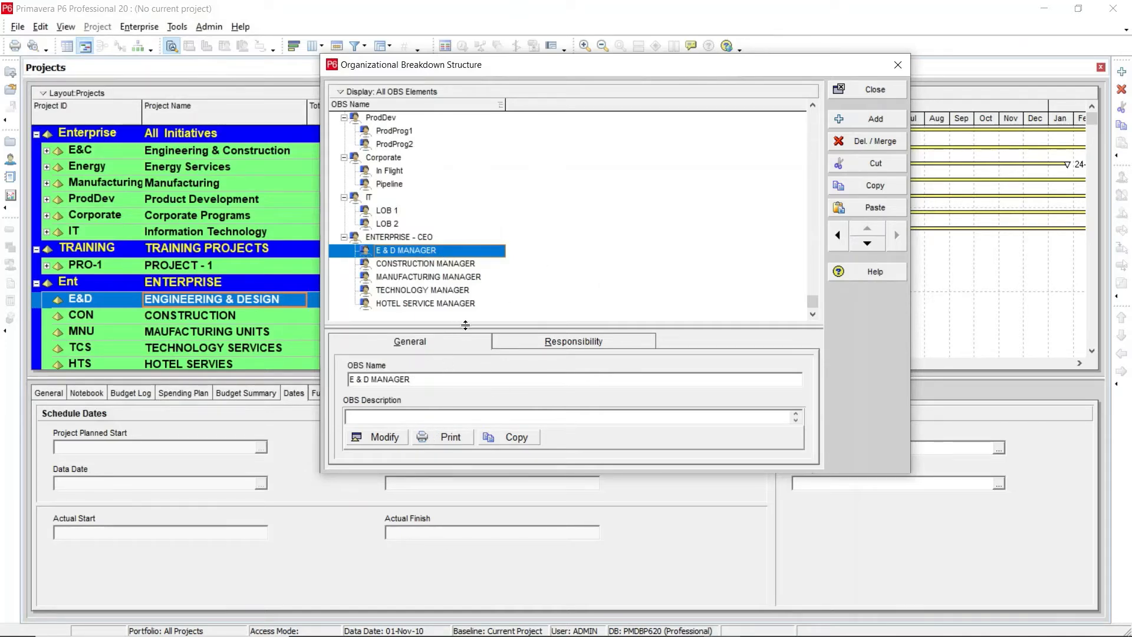
Step: Review the descriptions of the department manager elements under ENTERPRISE - CEO
{"action": "left_click_drag", "start_coordinate": [465, 325], "coordinate": [463, 280]}
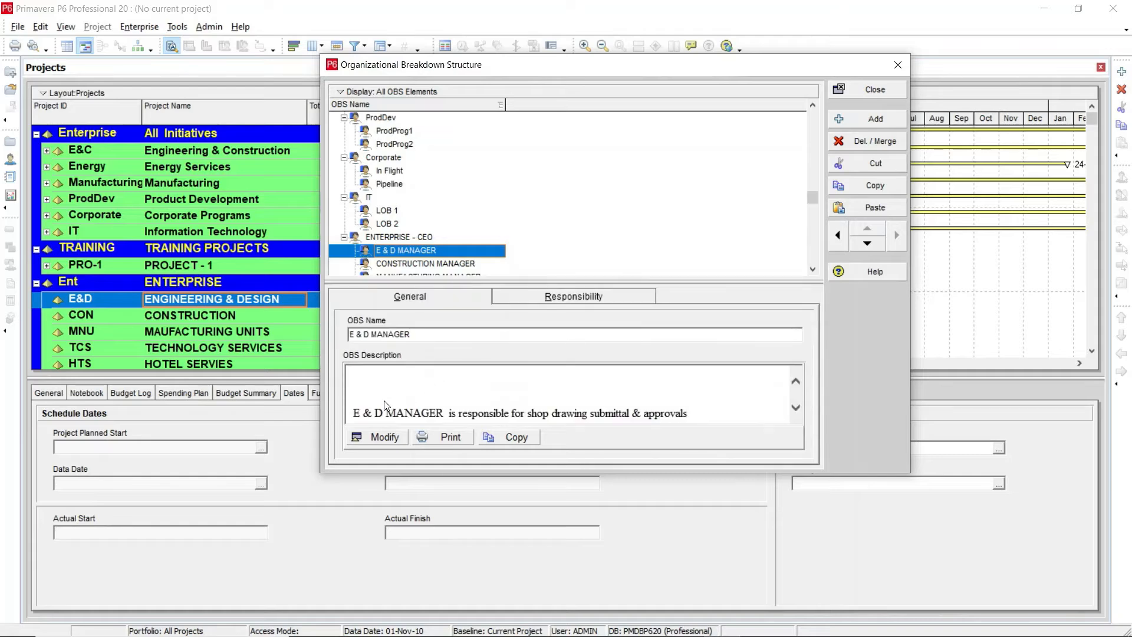
{"action": "left_click", "coordinate": [395, 237]}
{"action": "scroll", "coordinate": [395, 238], "scroll_direction": "down", "scroll_amount": 1}
{"action": "left_click", "coordinate": [392, 210]}
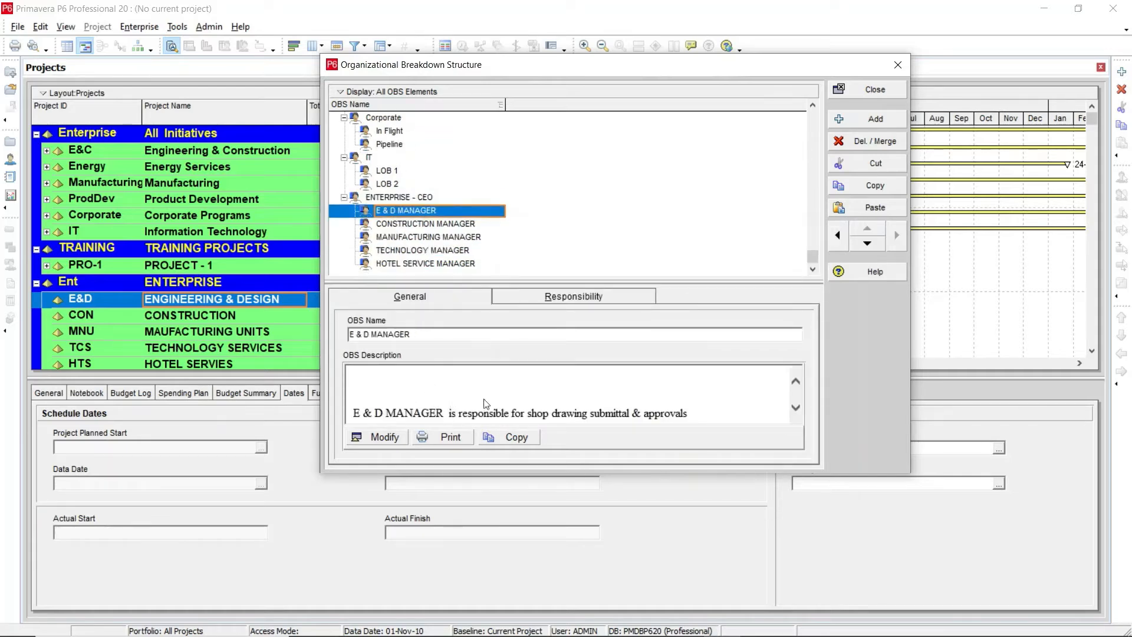
{"action": "left_click", "coordinate": [795, 406]}
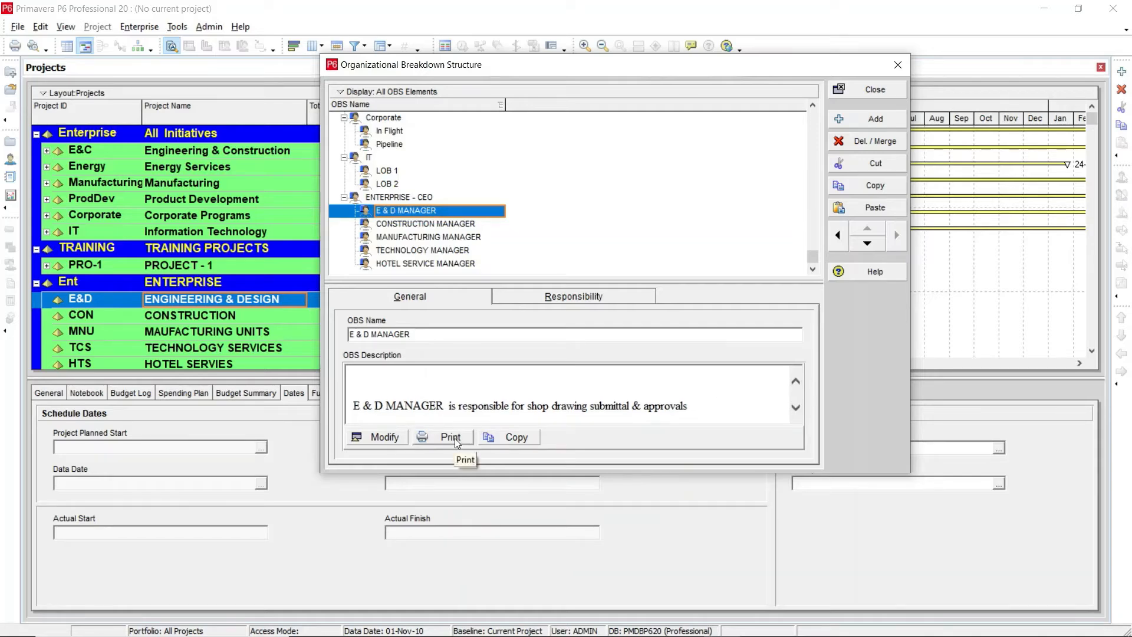
{"action": "left_click", "coordinate": [403, 226]}
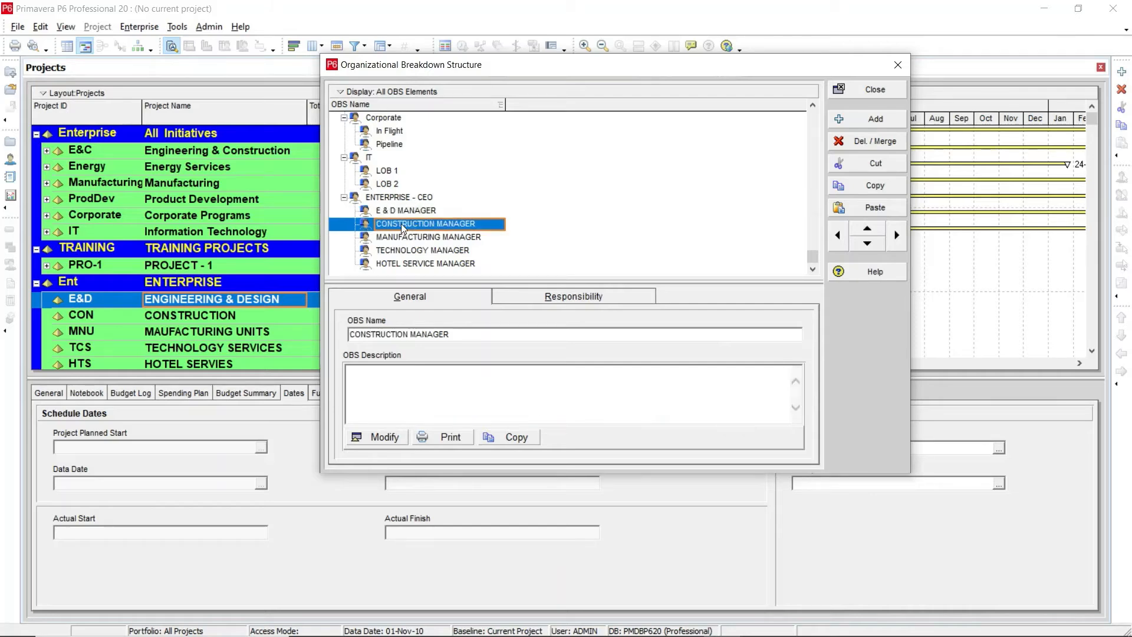
{"action": "left_click", "coordinate": [402, 239]}
{"action": "left_click", "coordinate": [400, 251]}
{"action": "left_click", "coordinate": [400, 263]}
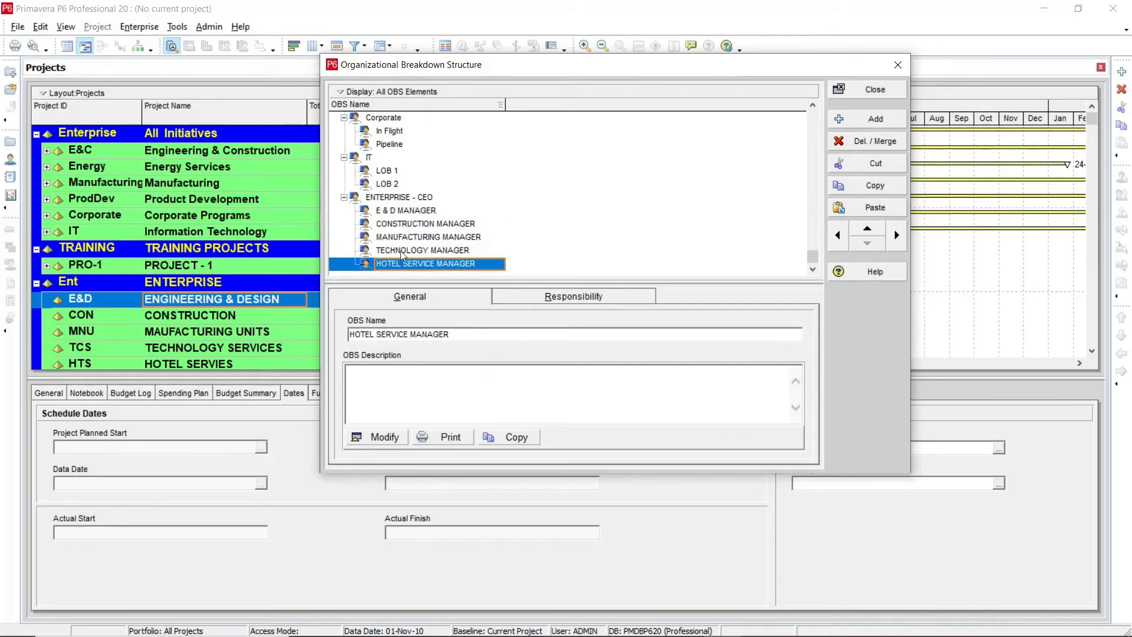
{"action": "left_click", "coordinate": [402, 223]}
{"action": "left_click", "coordinate": [395, 210]}
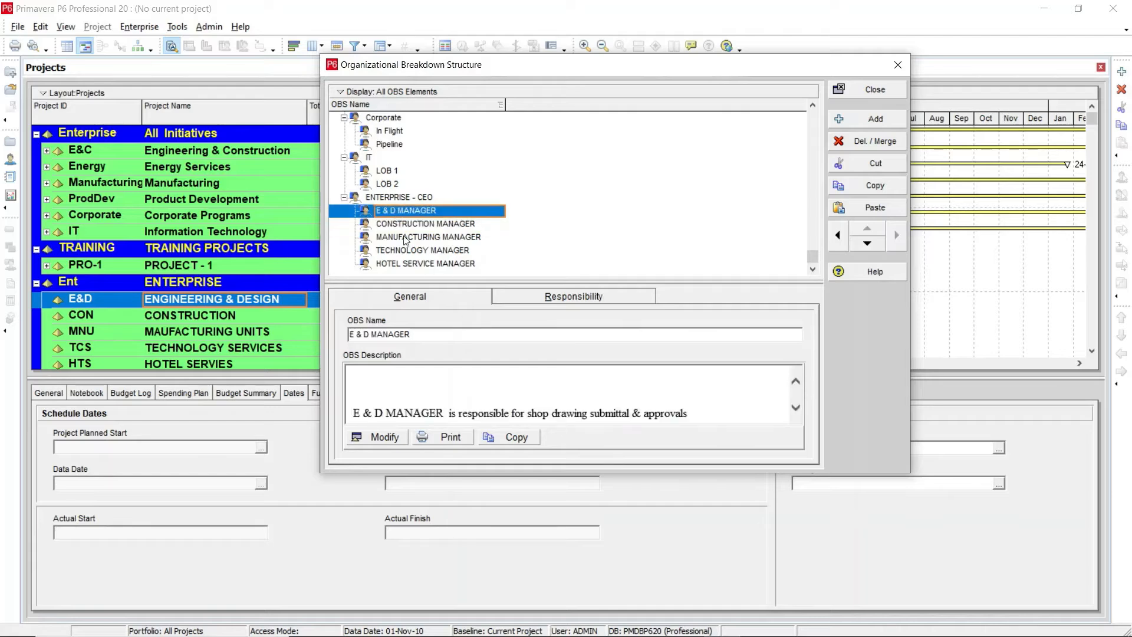
Step: Examine the Responsibility assignments of ENTERPRISE - CEO and its manager elements
{"action": "left_click", "coordinate": [548, 300]}
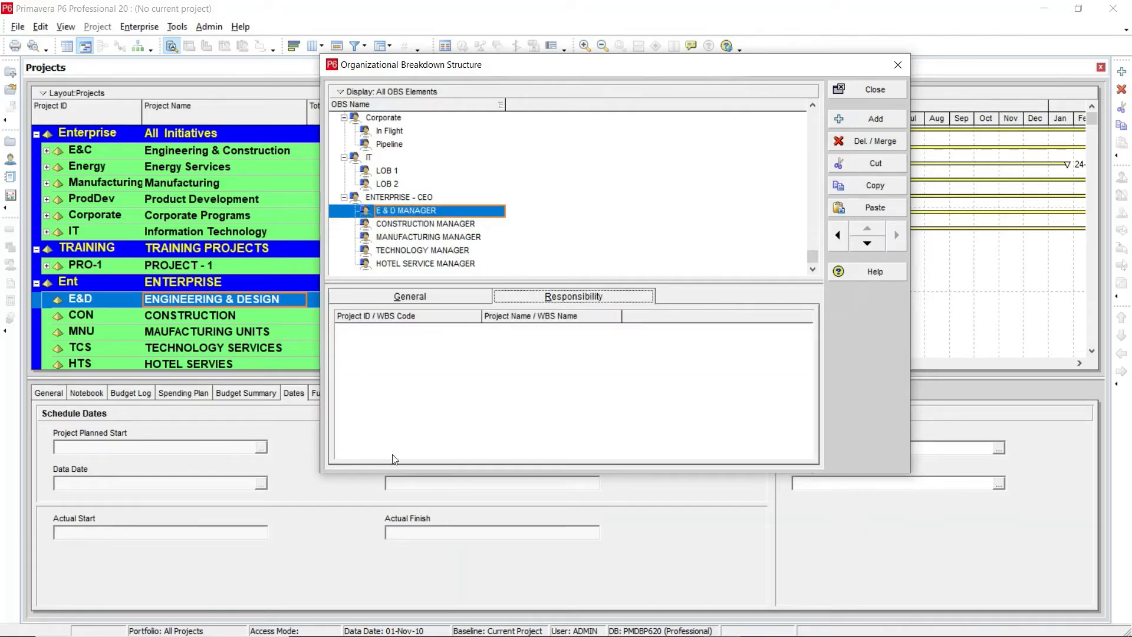
{"action": "left_click", "coordinate": [398, 225]}
{"action": "left_click", "coordinate": [387, 210]}
{"action": "left_click", "coordinate": [386, 197]}
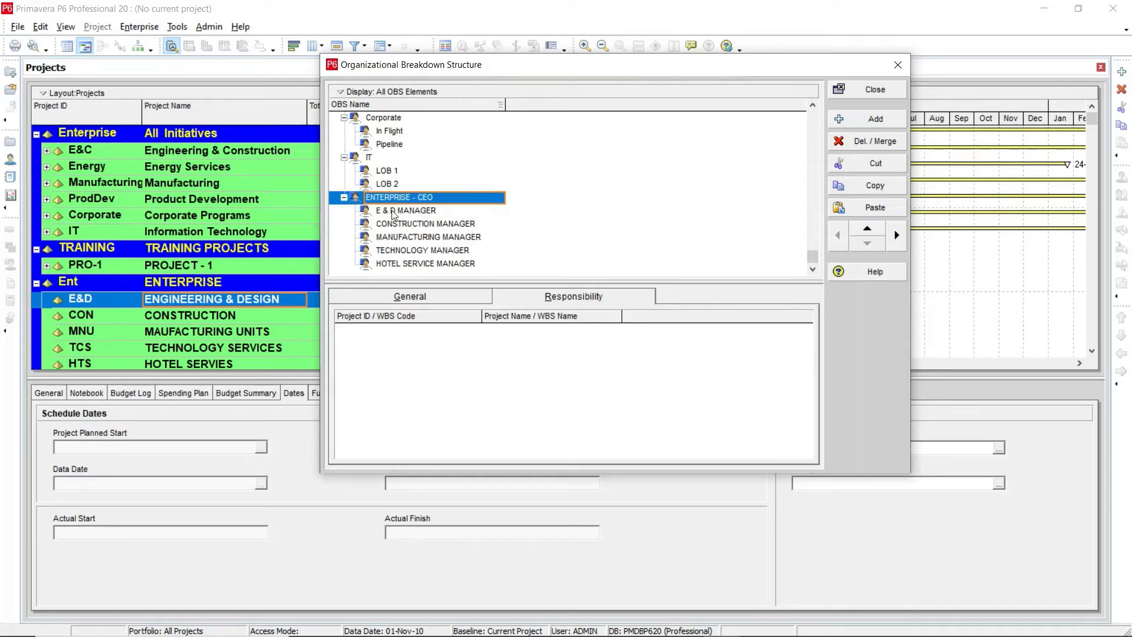
{"action": "left_click", "coordinate": [394, 223]}
{"action": "left_click", "coordinate": [389, 210]}
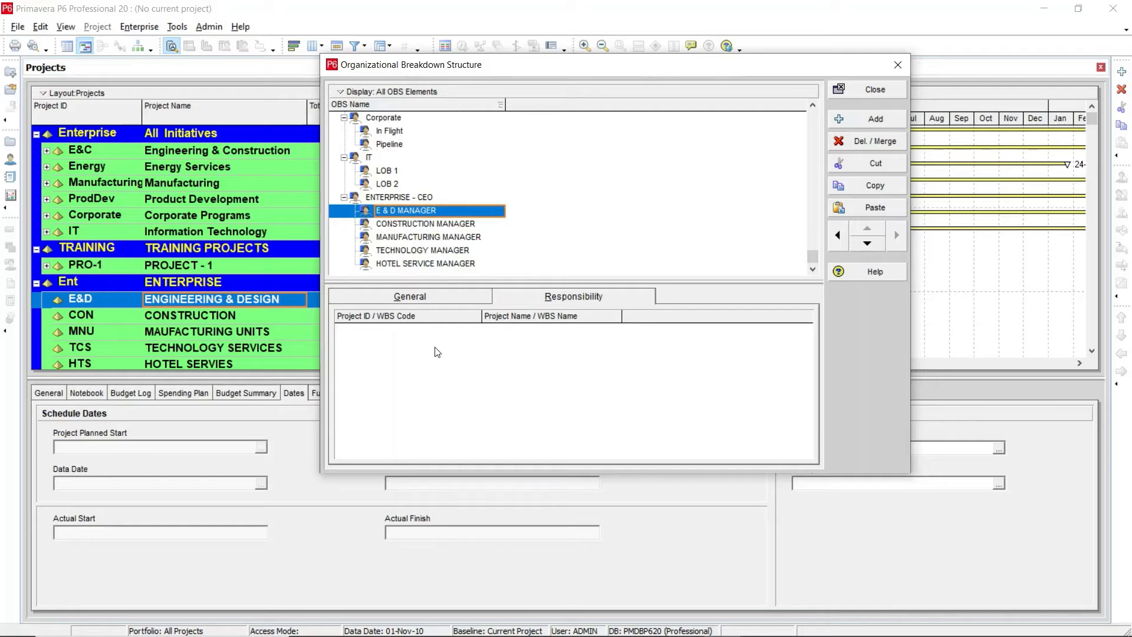
{"action": "left_click", "coordinate": [416, 356]}
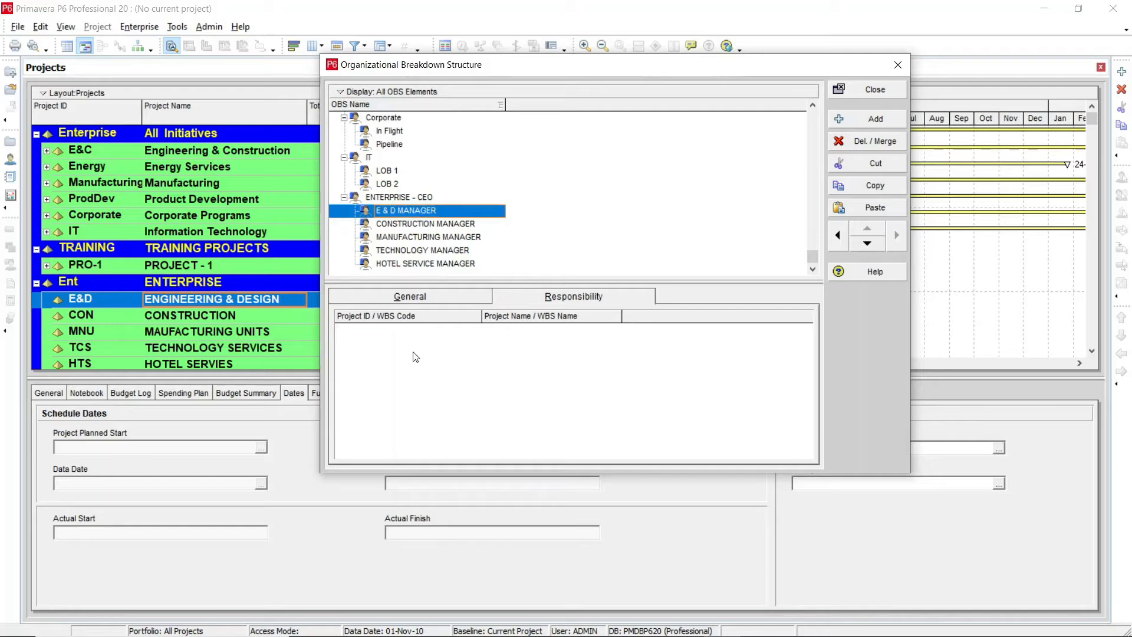
{"action": "left_click", "coordinate": [388, 198]}
{"action": "scroll", "coordinate": [404, 240], "scroll_direction": "up", "scroll_amount": 1}
{"action": "scroll", "coordinate": [405, 240], "scroll_direction": "down", "scroll_amount": 1}
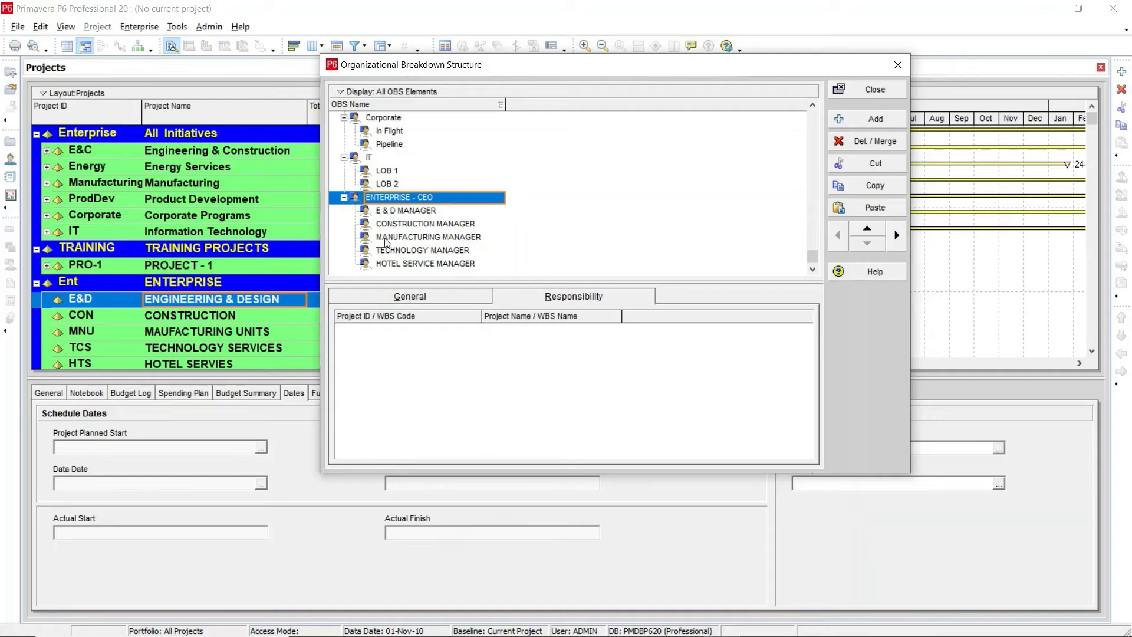
{"action": "left_click", "coordinate": [404, 212]}
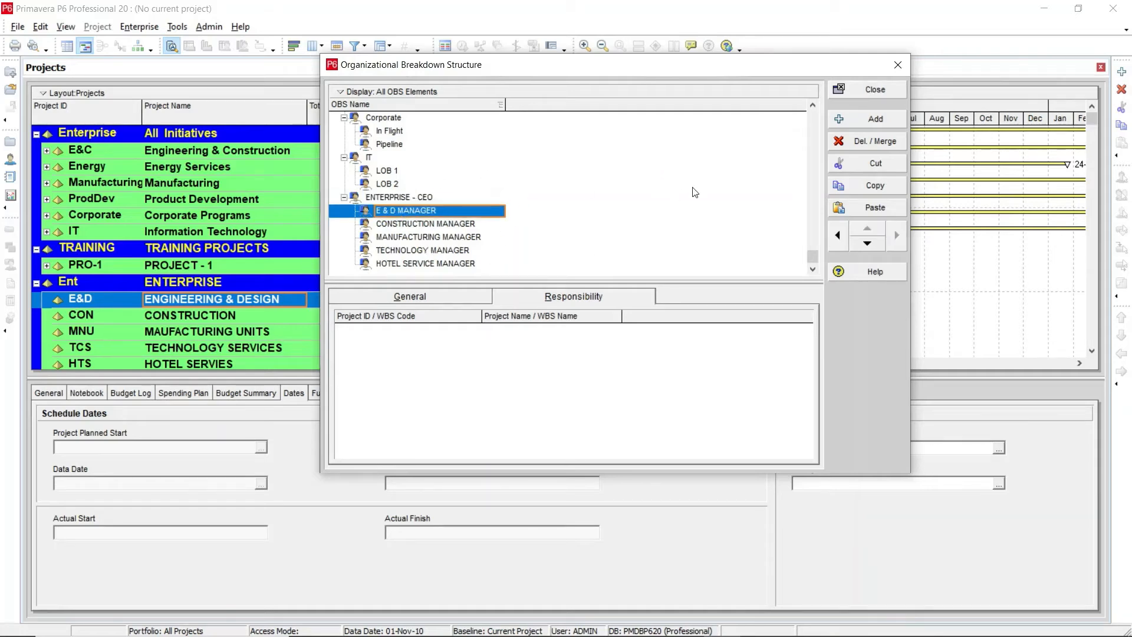
Step: Assign ENTERPRISE - CEO as responsible manager of the Ent EPS node, applying it to its WBS elements
{"action": "left_click", "coordinate": [847, 87]}
{"action": "left_click", "coordinate": [139, 27]}
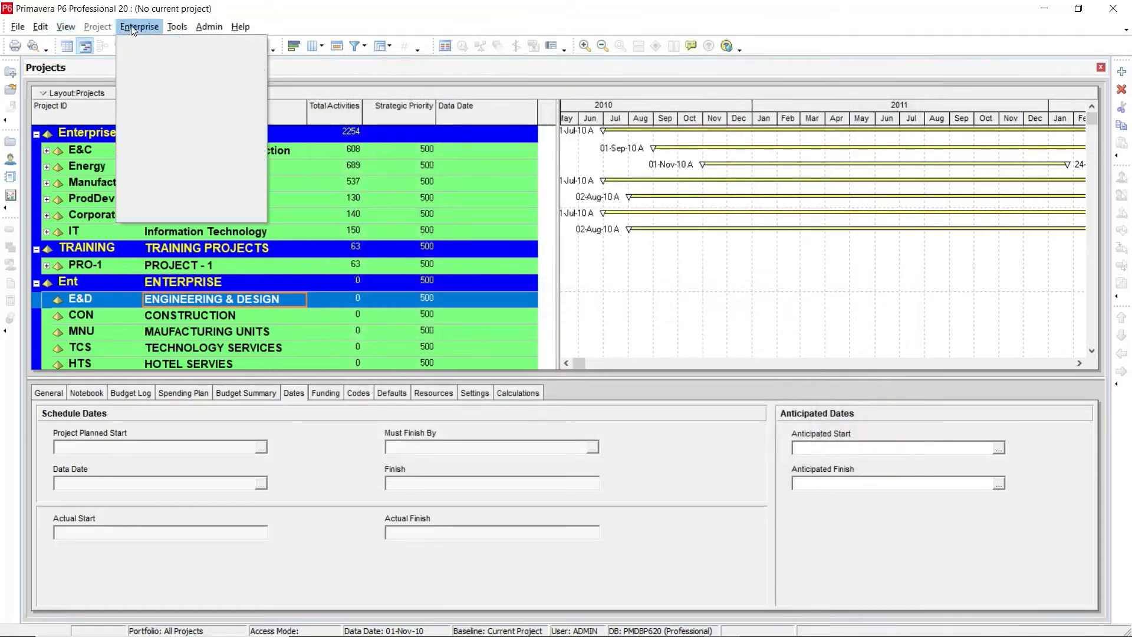
{"action": "left_click", "coordinate": [170, 45]}
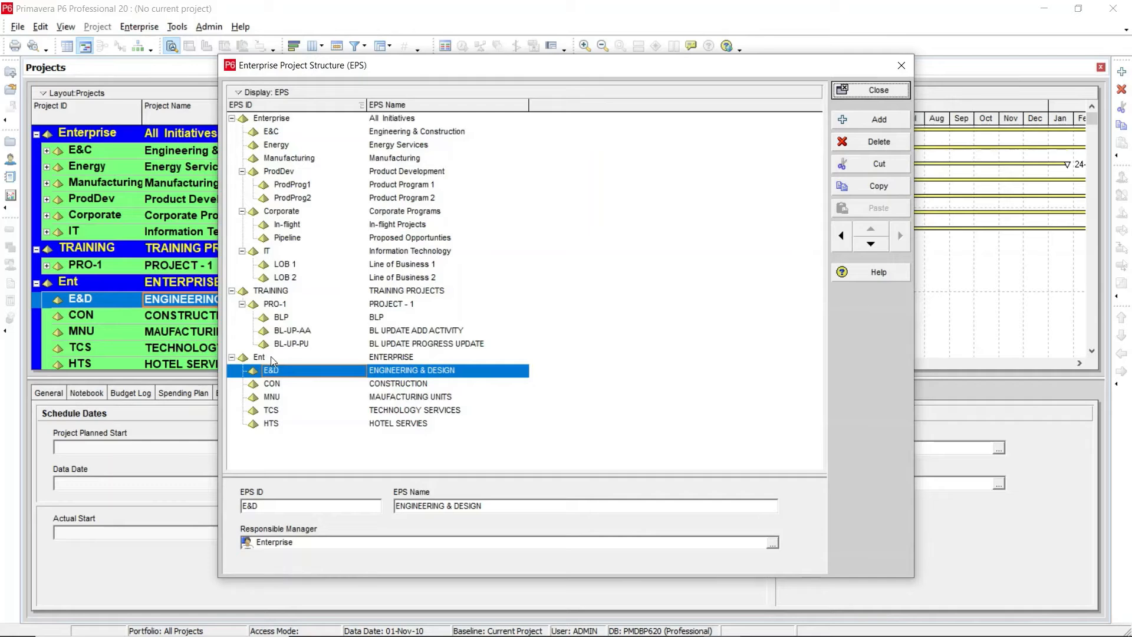
{"action": "left_click", "coordinate": [375, 357]}
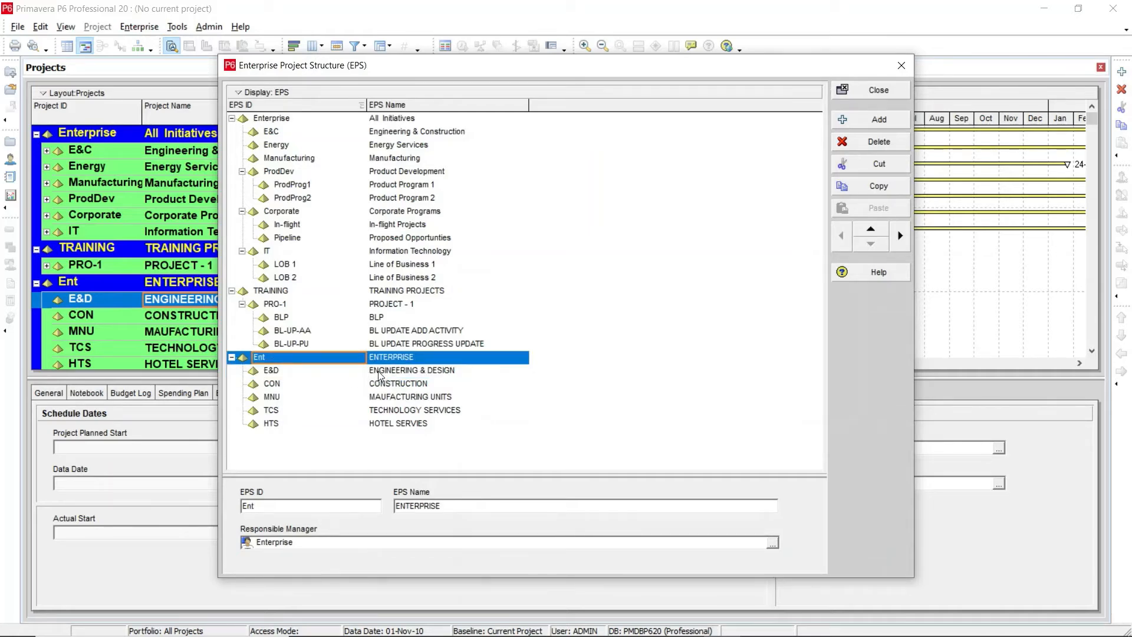
{"action": "left_click", "coordinate": [379, 374]}
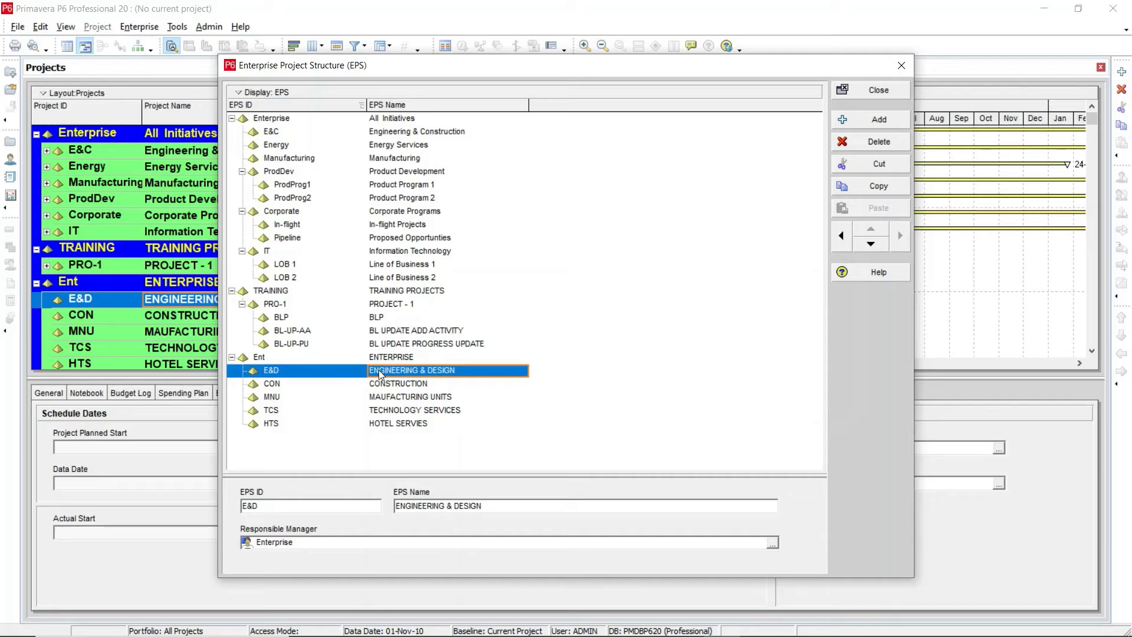
{"action": "left_click", "coordinate": [282, 360]}
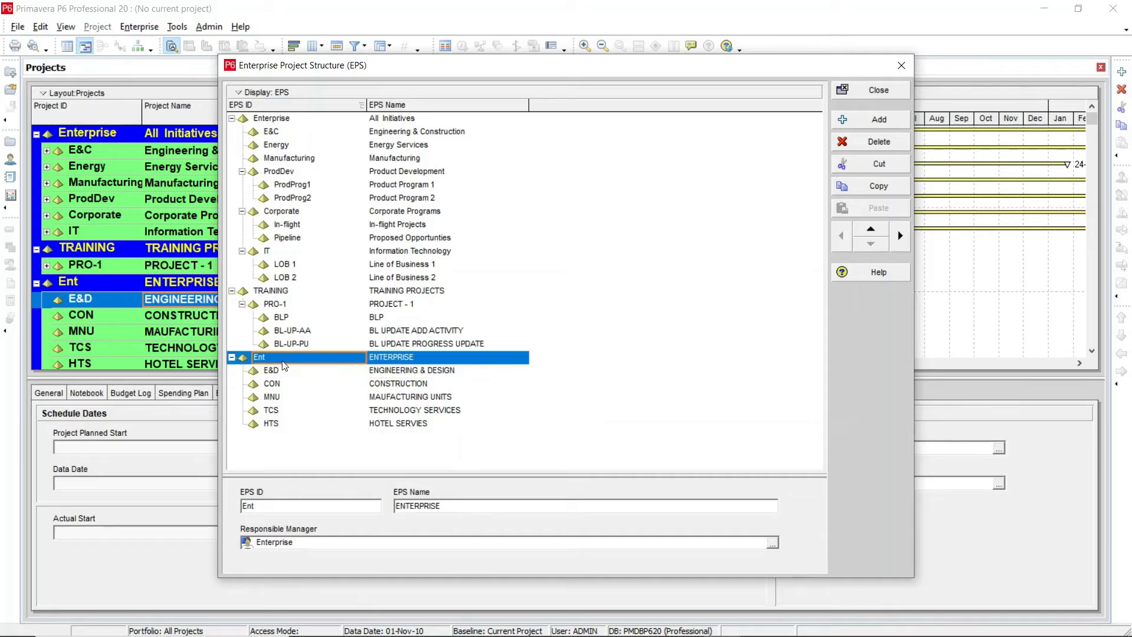
{"action": "left_click", "coordinate": [774, 543]}
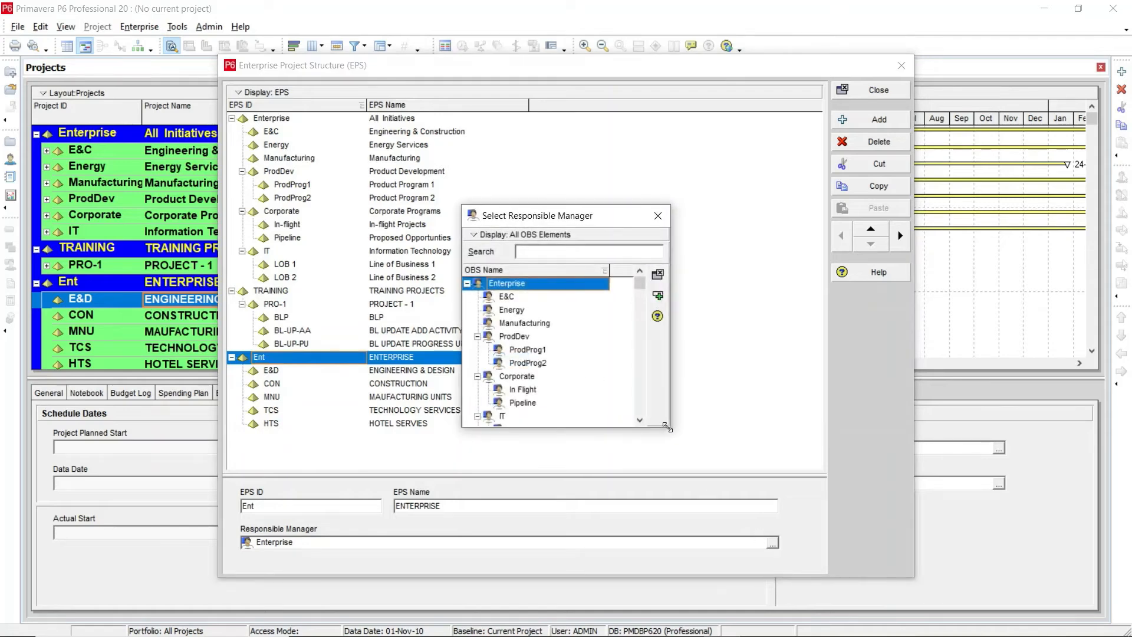
{"action": "left_click_drag", "start_coordinate": [667, 426], "coordinate": [775, 474]}
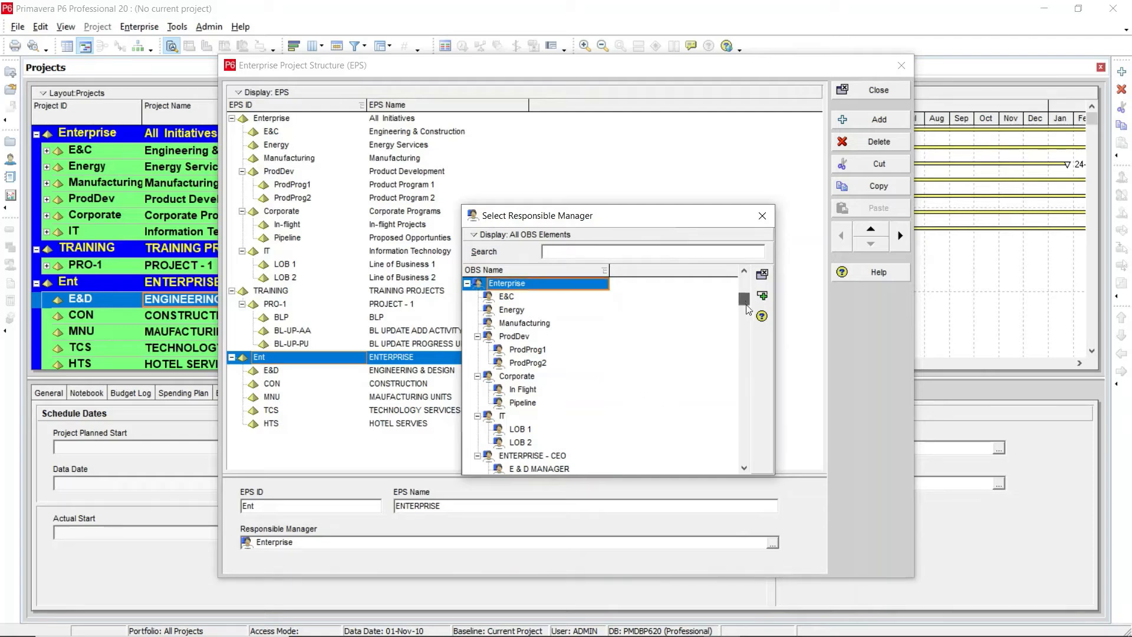
{"action": "scroll", "coordinate": [734, 289], "scroll_direction": "down", "scroll_amount": 2}
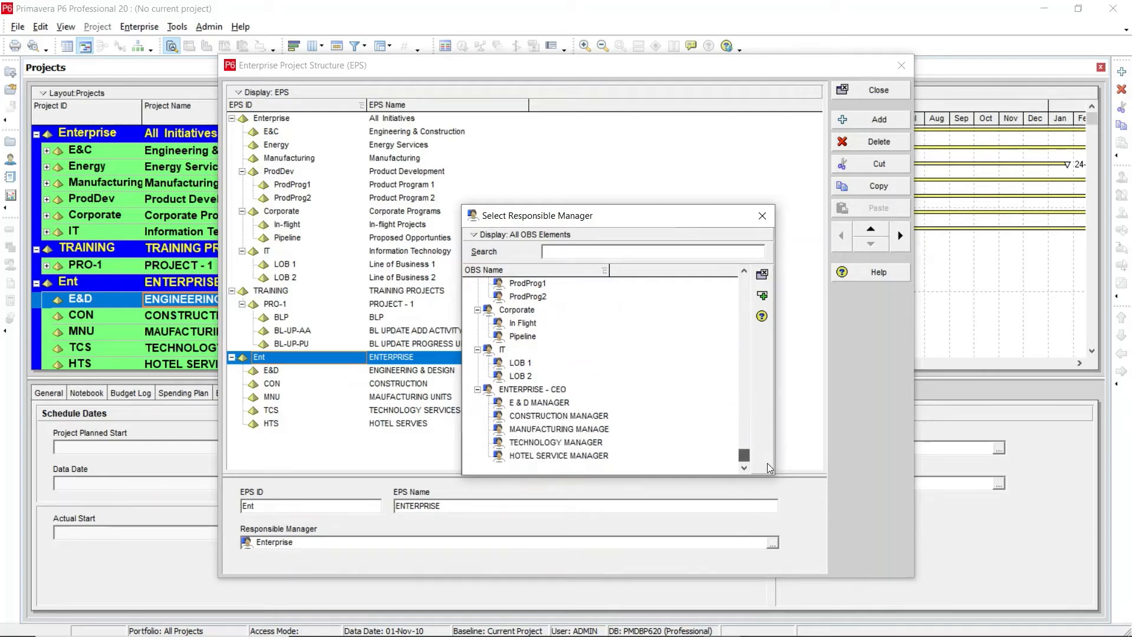
{"action": "left_click", "coordinate": [541, 390]}
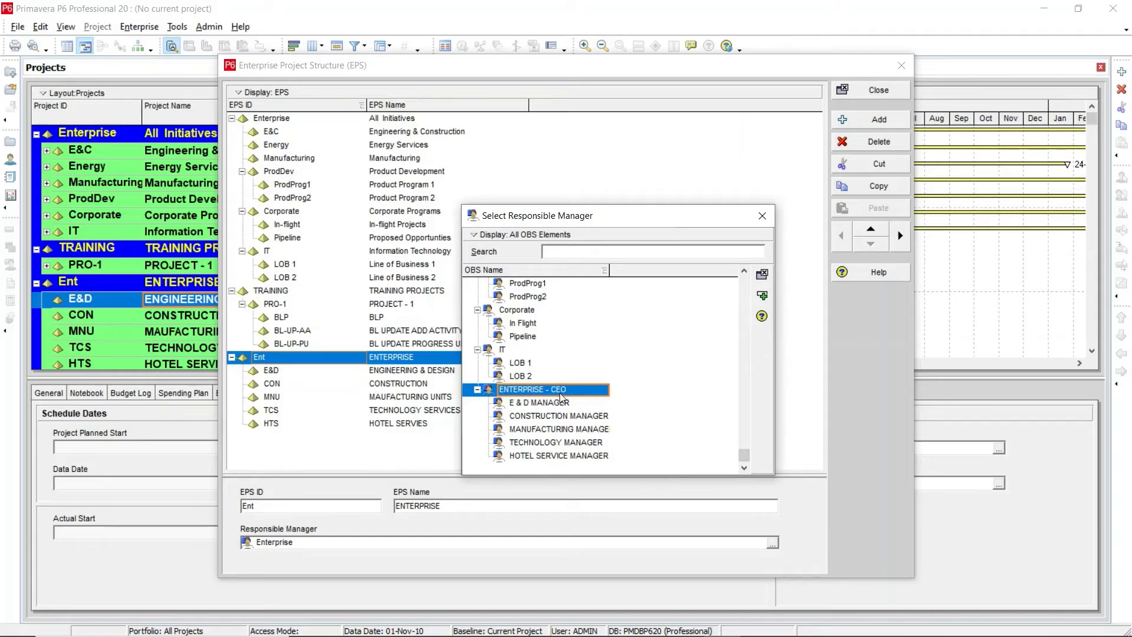
{"action": "left_click", "coordinate": [762, 297]}
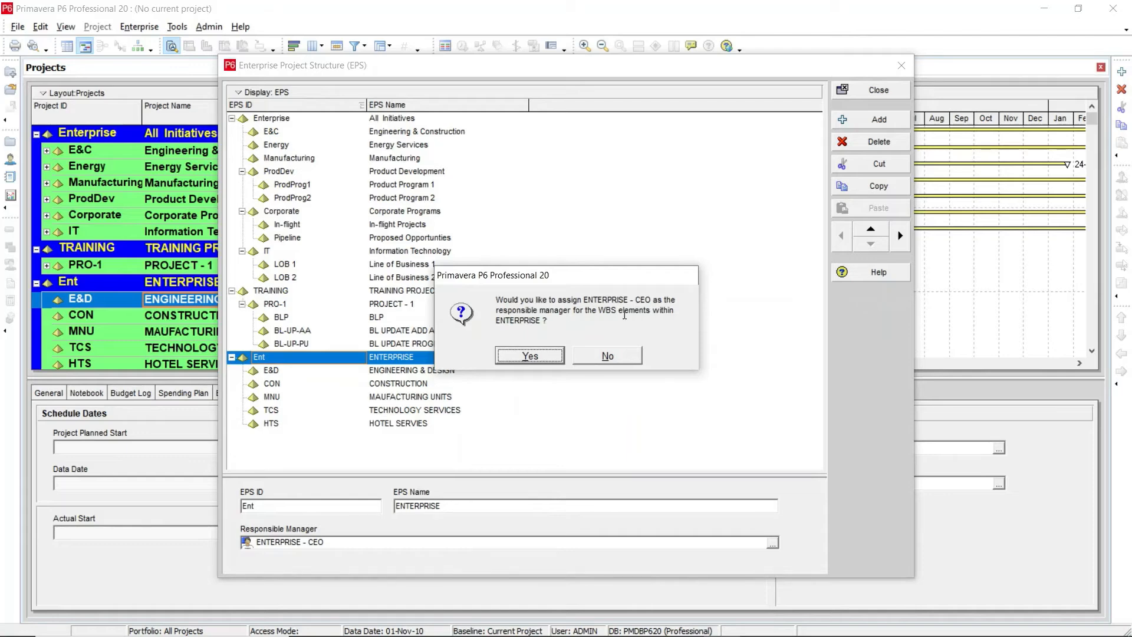
{"action": "left_click", "coordinate": [529, 356]}
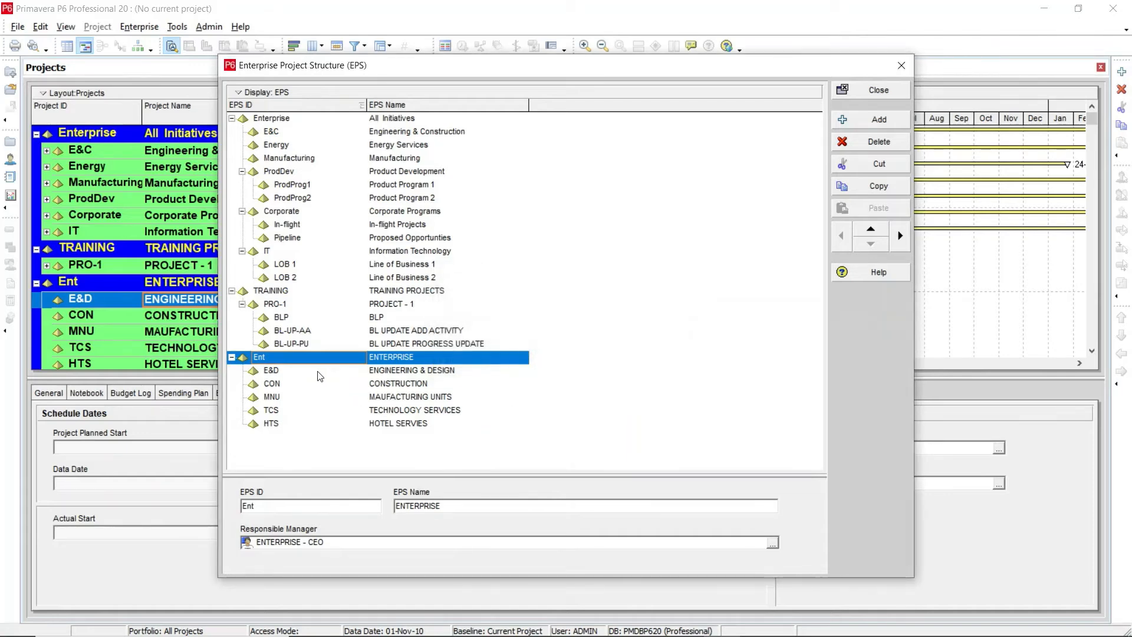
Step: Assign E & D MANAGER as responsible manager of the E&D EPS node
{"action": "left_click", "coordinate": [274, 371]}
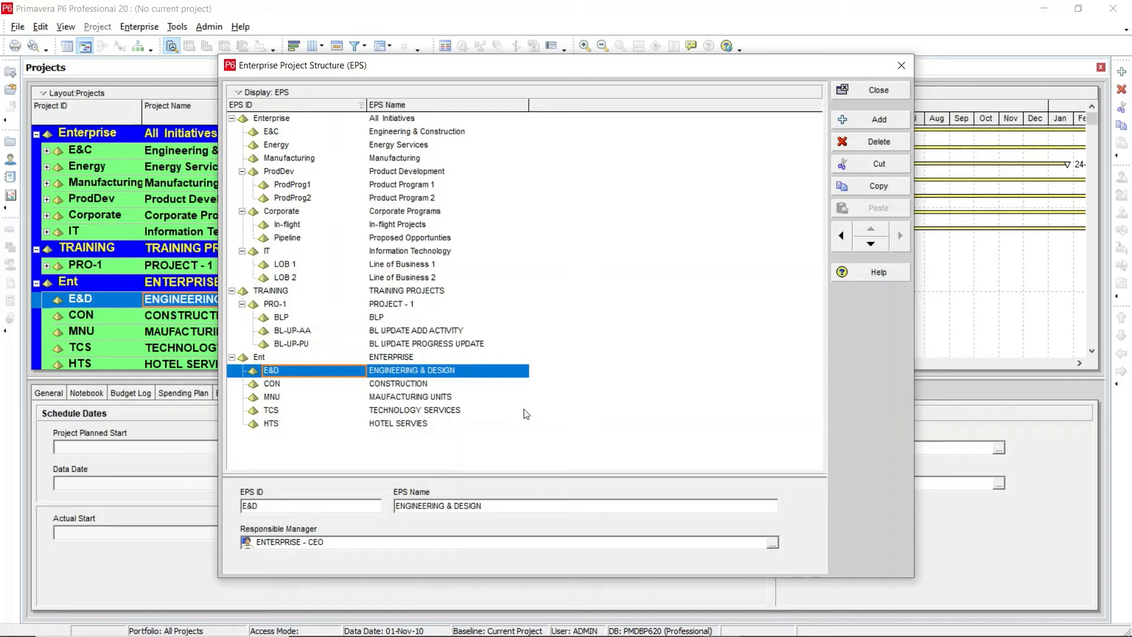
{"action": "left_click", "coordinate": [772, 543]}
{"action": "left_click_drag", "start_coordinate": [744, 284], "coordinate": [744, 455]}
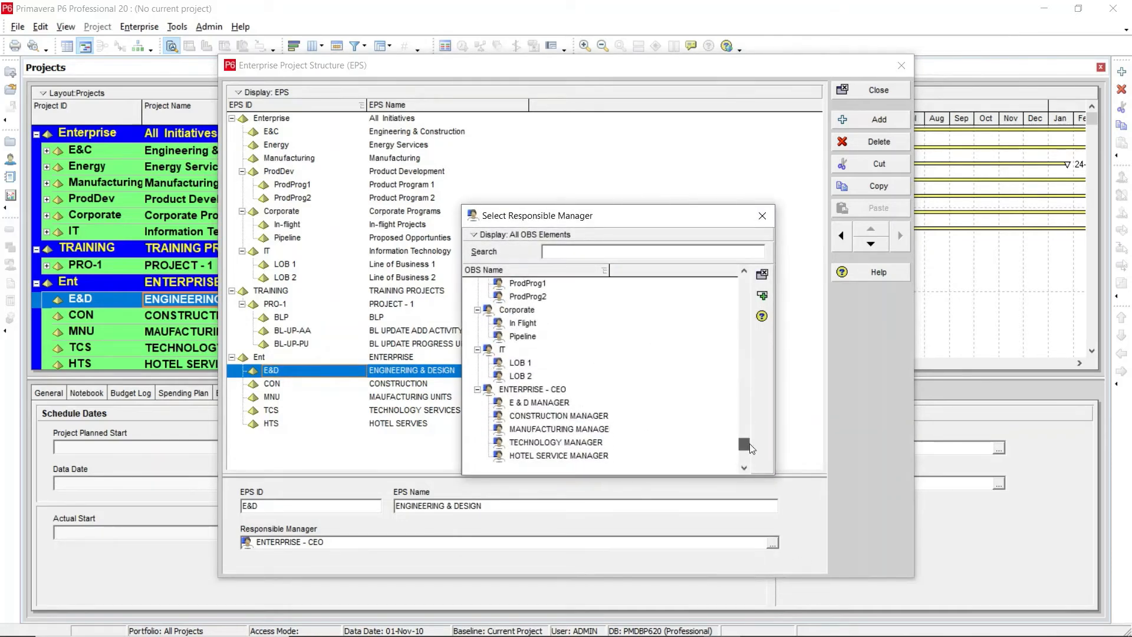
{"action": "left_click", "coordinate": [540, 402]}
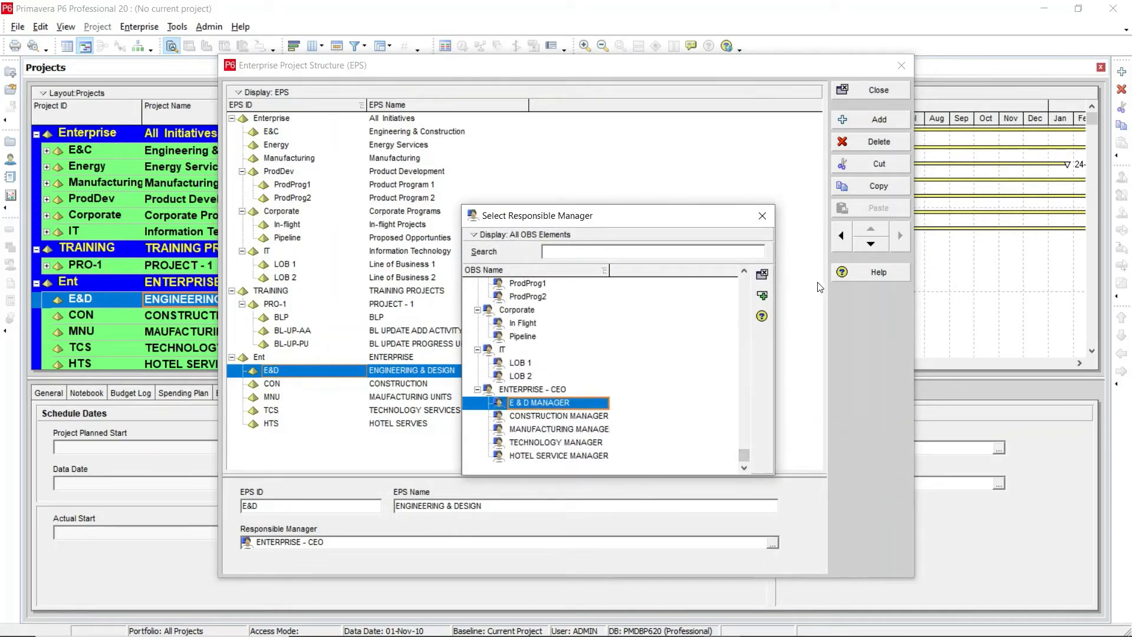
{"action": "left_click", "coordinate": [763, 295]}
{"action": "left_click", "coordinate": [386, 385]}
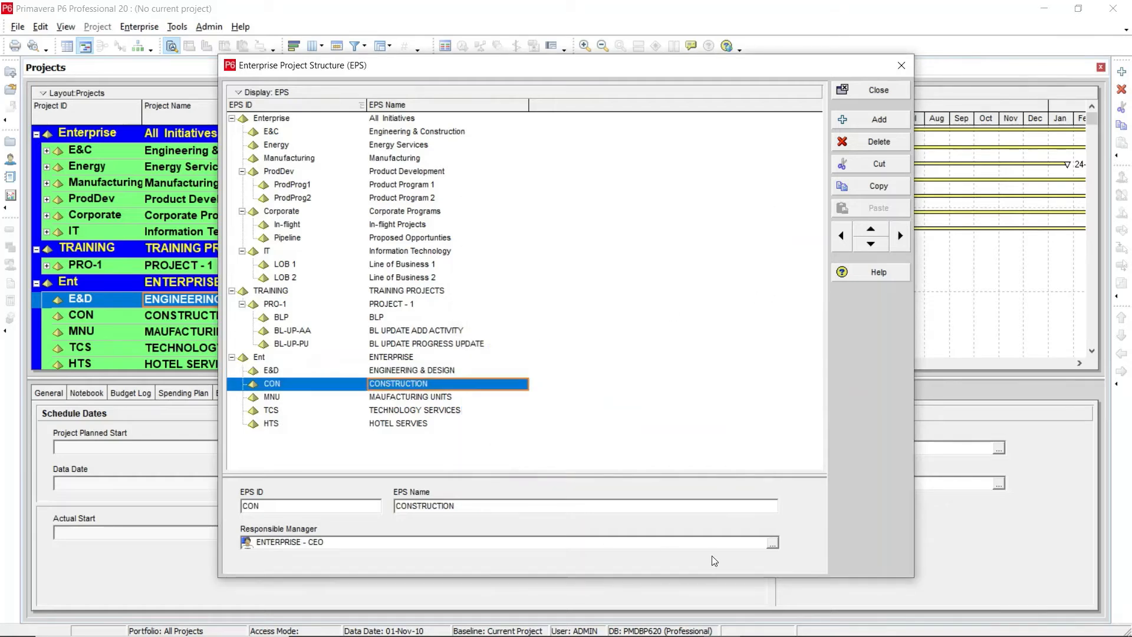
Step: Assign CONSTRUCTION MANAGER as responsible manager of the CON EPS node
{"action": "left_click", "coordinate": [770, 545]}
{"action": "left_click", "coordinate": [510, 363]}
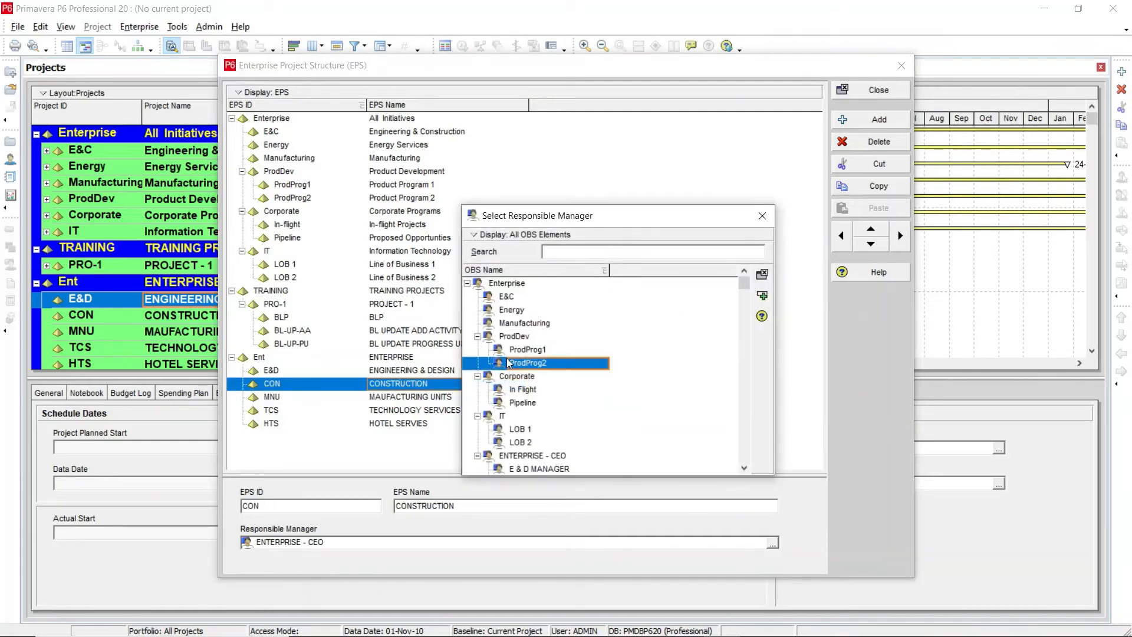
{"action": "scroll", "coordinate": [510, 362], "scroll_direction": "down", "scroll_amount": 2}
{"action": "left_click", "coordinate": [534, 418]}
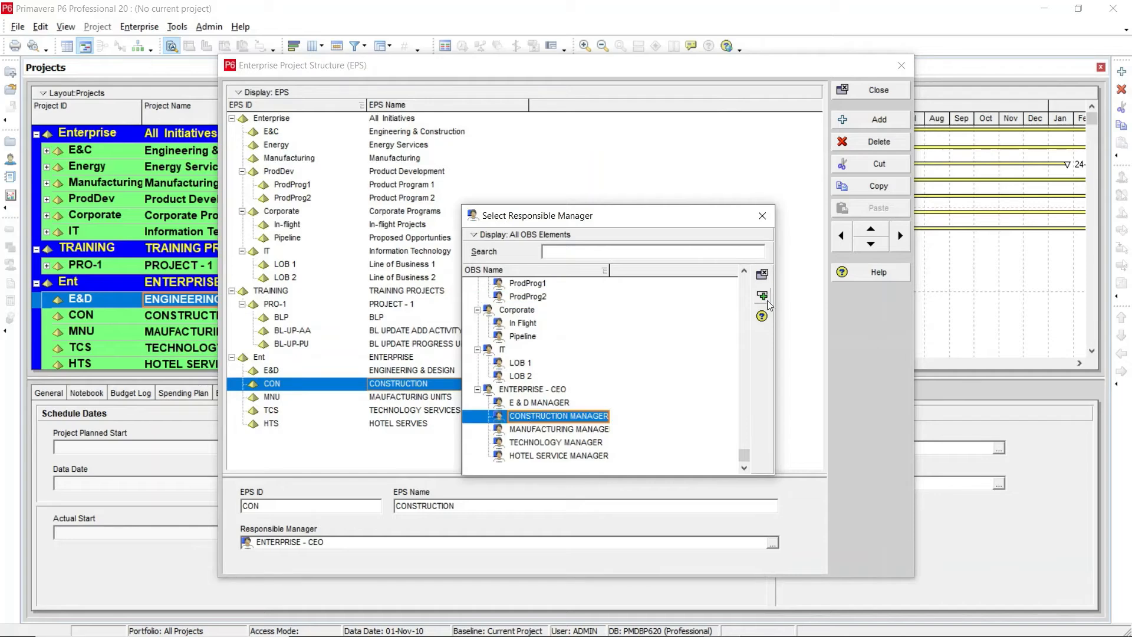
{"action": "left_click", "coordinate": [762, 297]}
Step: Assign MANUFACTURING MANAGER as responsible manager of the MNU EPS node
{"action": "left_click", "coordinate": [299, 397]}
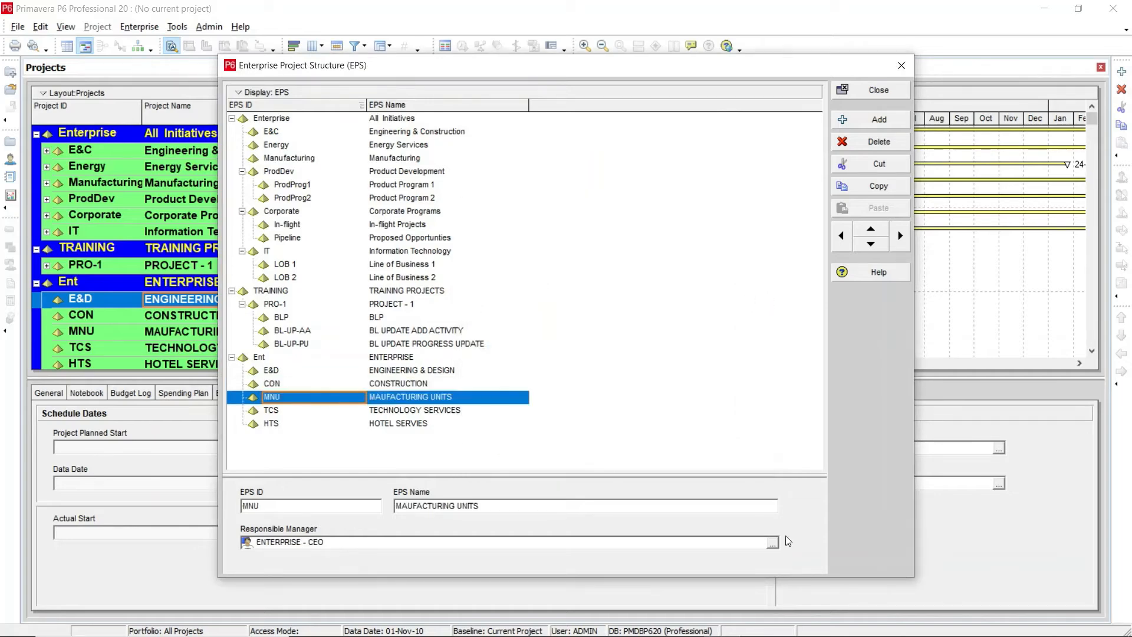
{"action": "left_click", "coordinate": [771, 542]}
{"action": "left_click", "coordinate": [548, 415]}
{"action": "scroll", "coordinate": [549, 412], "scroll_direction": "down", "scroll_amount": 2}
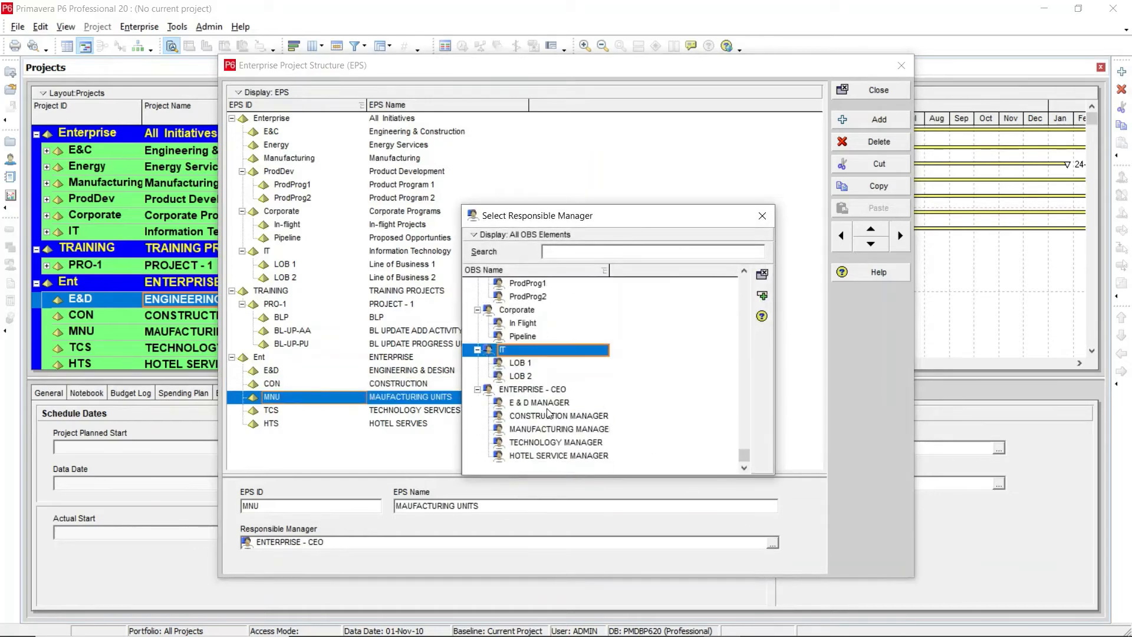
{"action": "left_click", "coordinate": [547, 429]}
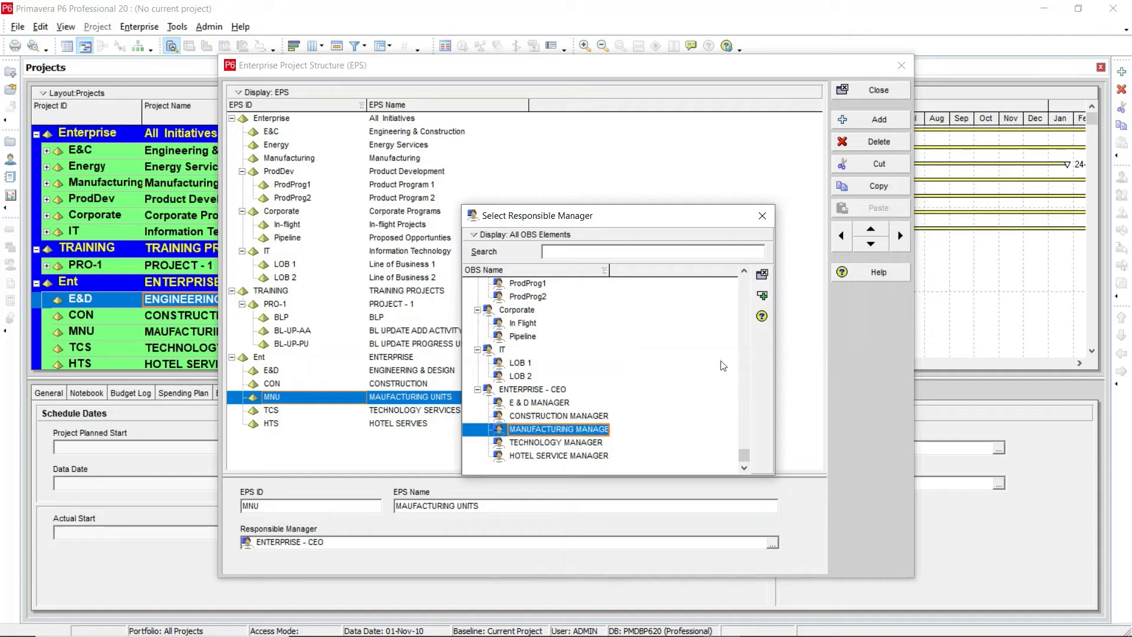
{"action": "left_click", "coordinate": [762, 297]}
Step: Assign TECHNOLOGY MANAGER as responsible manager of the TCS EPS node
{"action": "left_click", "coordinate": [323, 411]}
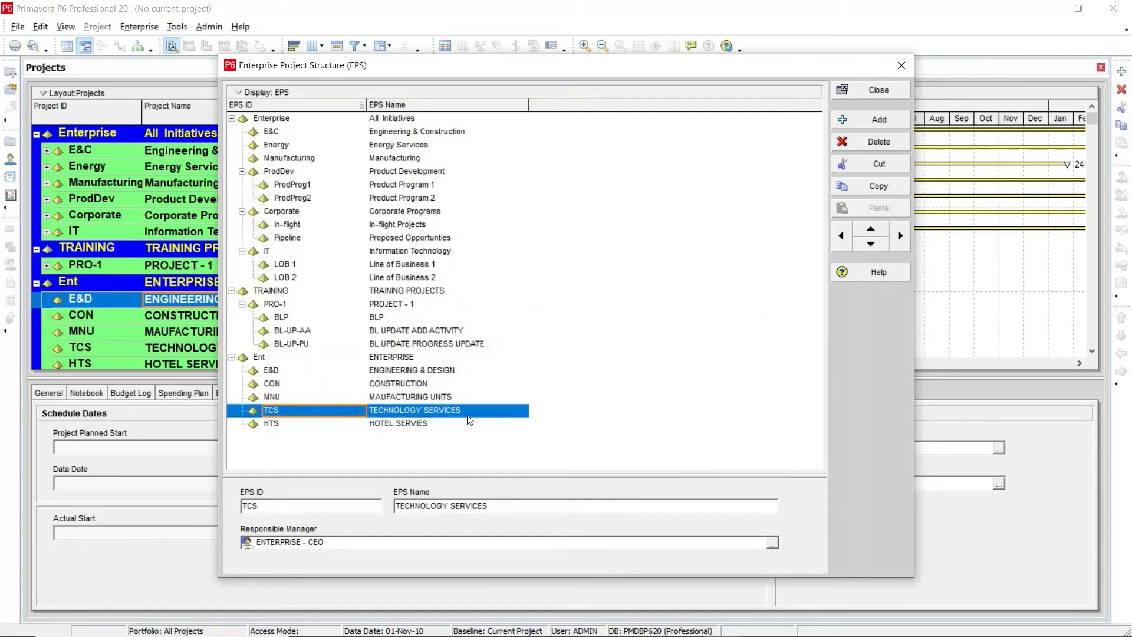
{"action": "left_click", "coordinate": [772, 542]}
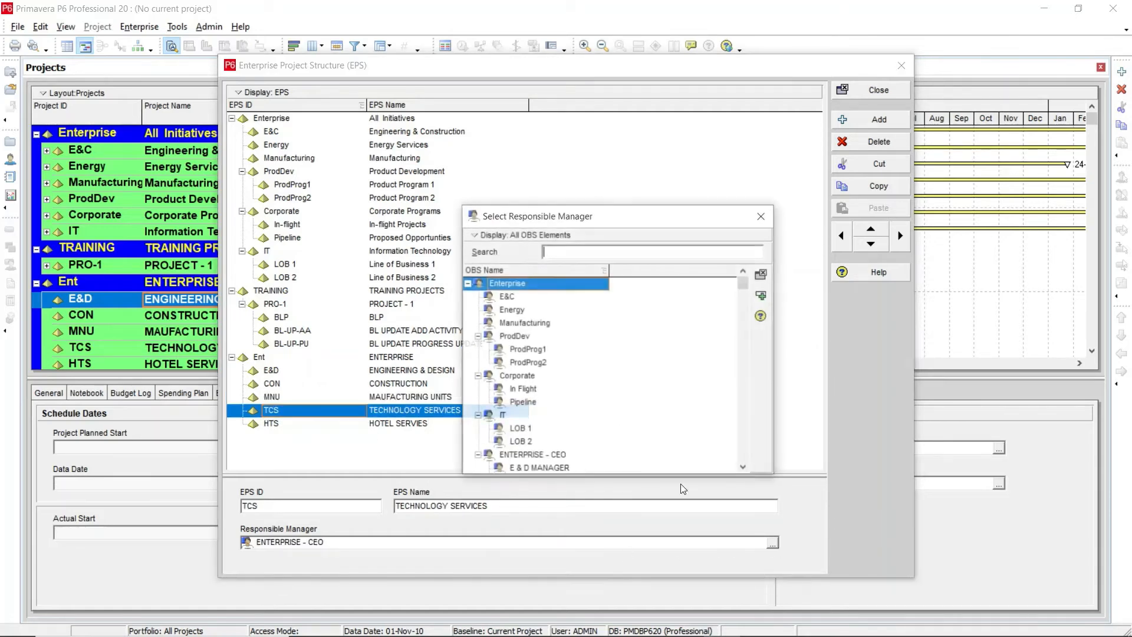
{"action": "left_click", "coordinate": [549, 445]}
{"action": "scroll", "coordinate": [549, 453], "scroll_direction": "down", "scroll_amount": 2}
{"action": "left_click", "coordinate": [533, 443]}
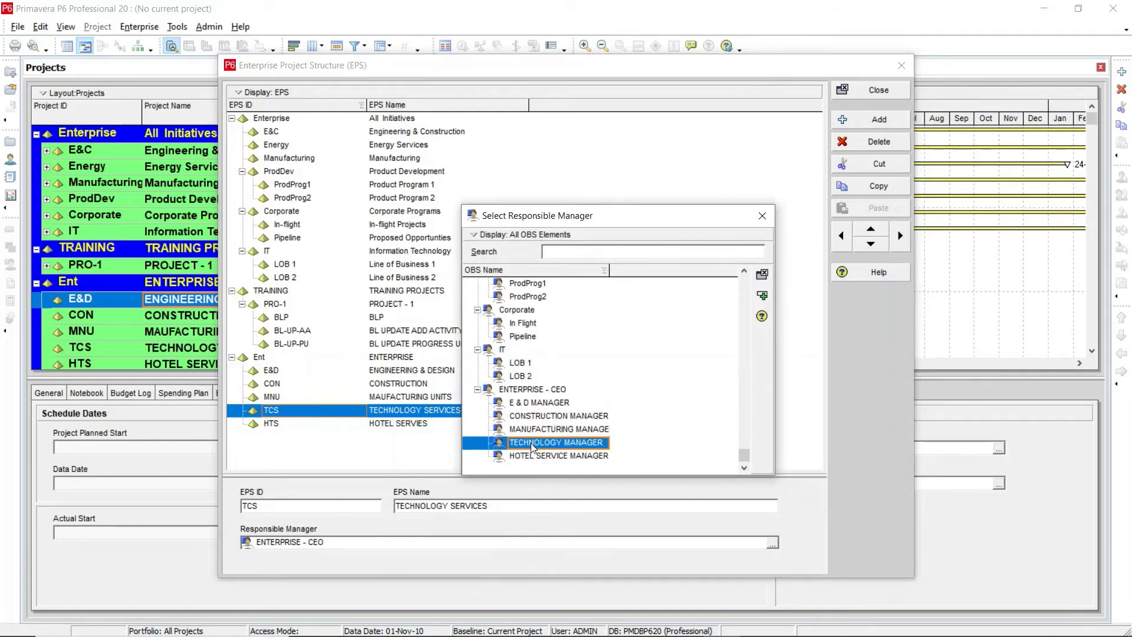
{"action": "left_click", "coordinate": [762, 296]}
Step: Assign HOTEL SERVICE MANAGER as responsible manager of the HTS EPS node and close the EPS dialog
{"action": "left_click", "coordinate": [261, 425]}
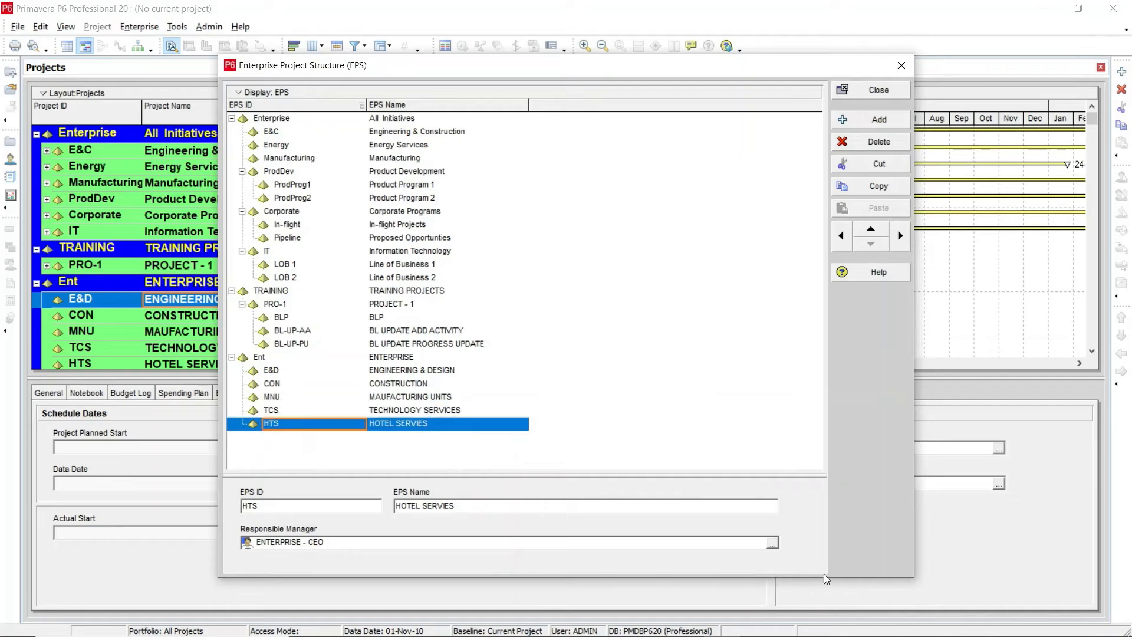
{"action": "left_click", "coordinate": [773, 543]}
{"action": "left_click", "coordinate": [534, 391]}
{"action": "scroll", "coordinate": [533, 396], "scroll_direction": "down", "scroll_amount": 2}
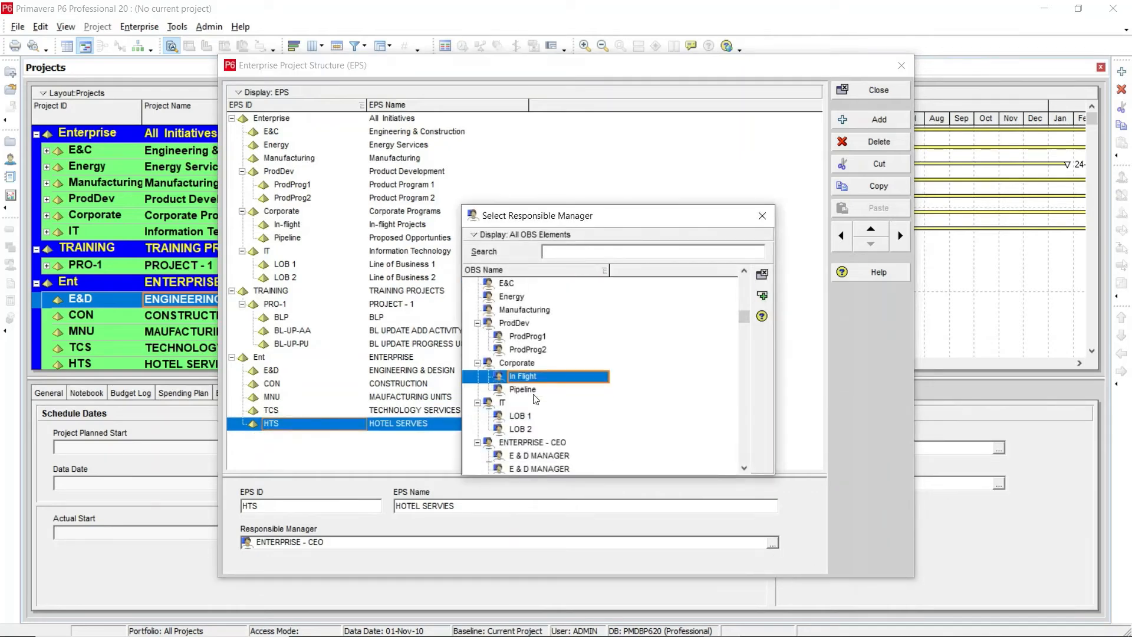
{"action": "left_click", "coordinate": [535, 457]}
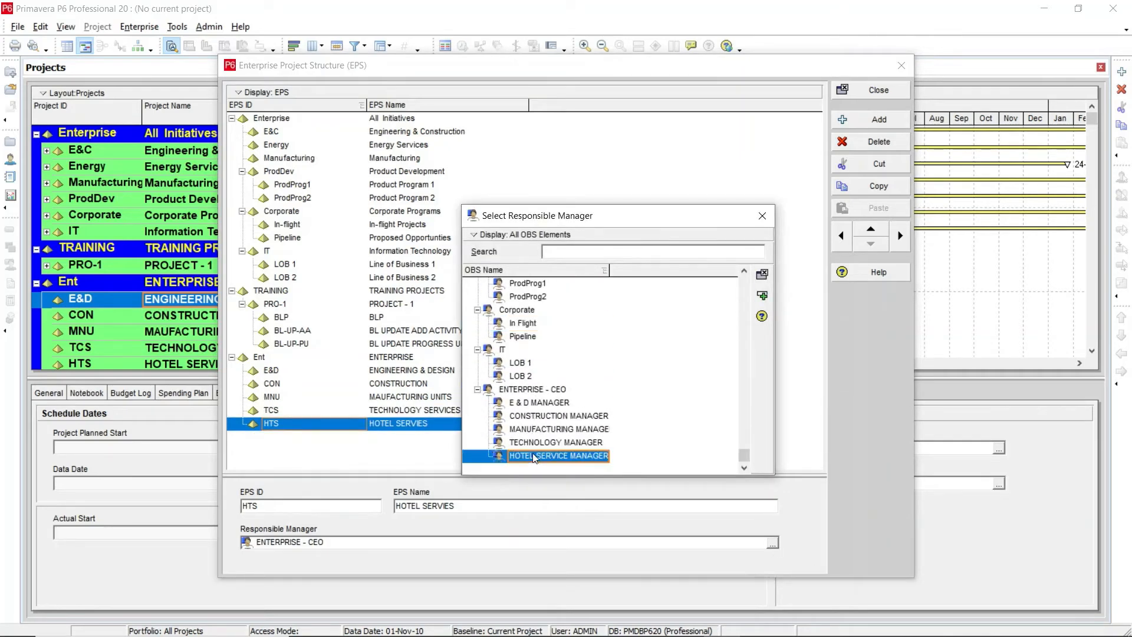
{"action": "left_click", "coordinate": [762, 296]}
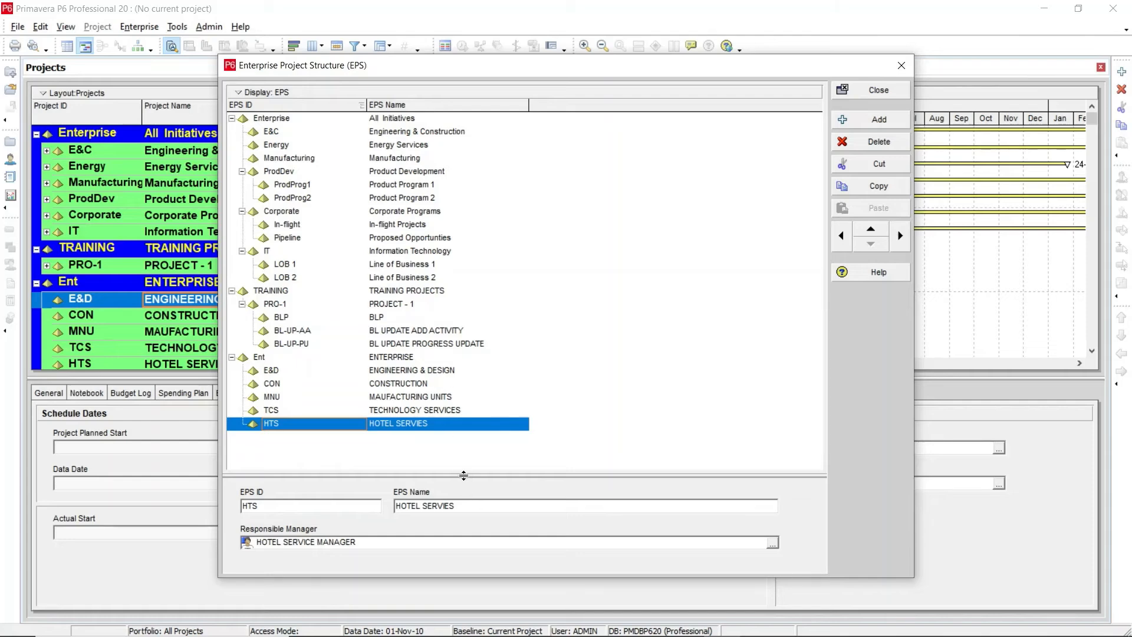
{"action": "left_click_drag", "start_coordinate": [463, 475], "coordinate": [463, 438]}
{"action": "left_click", "coordinate": [275, 372]}
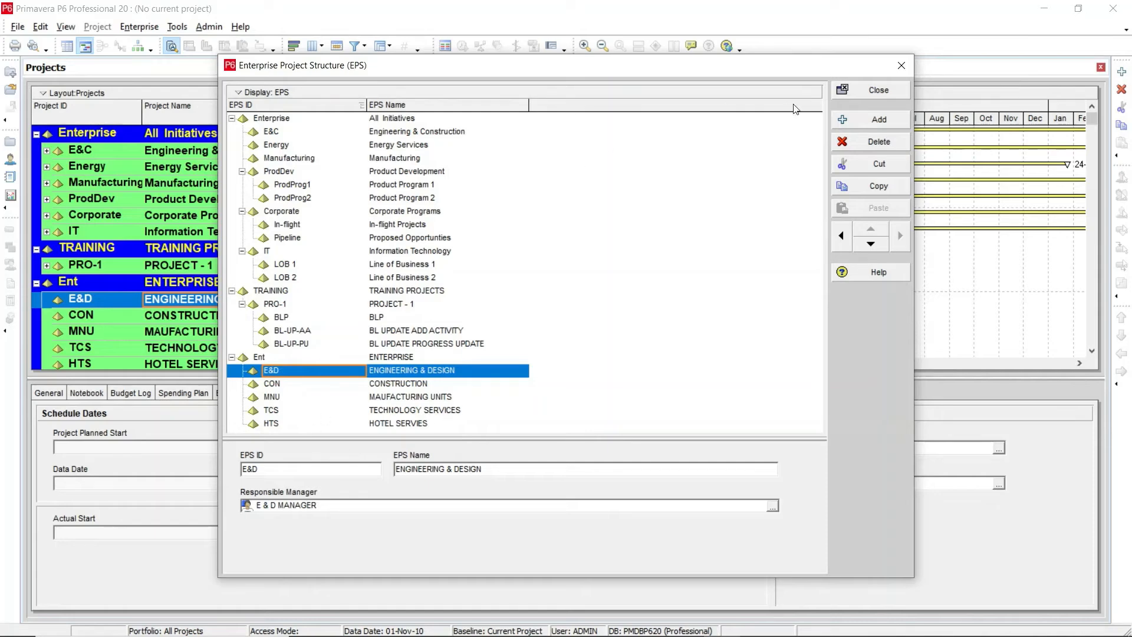
{"action": "left_click", "coordinate": [854, 88]}
Step: Open the OBS and check the Responsibility assignments of ENTERPRISE - CEO and each manager element beneath it
{"action": "left_click", "coordinate": [141, 26]}
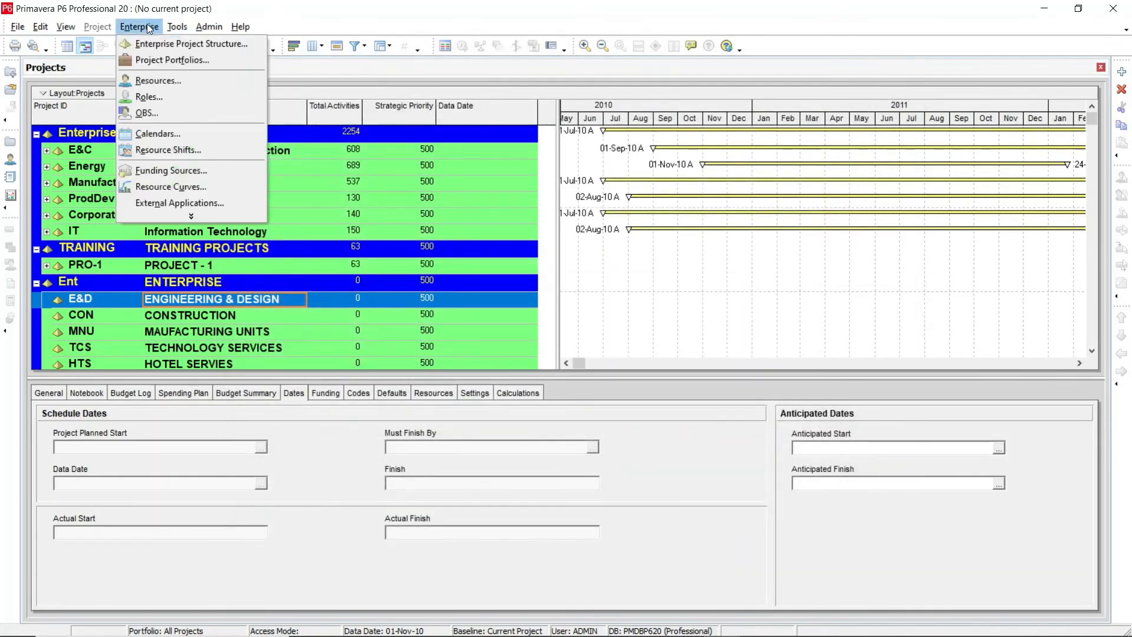
{"action": "left_click", "coordinate": [155, 114]}
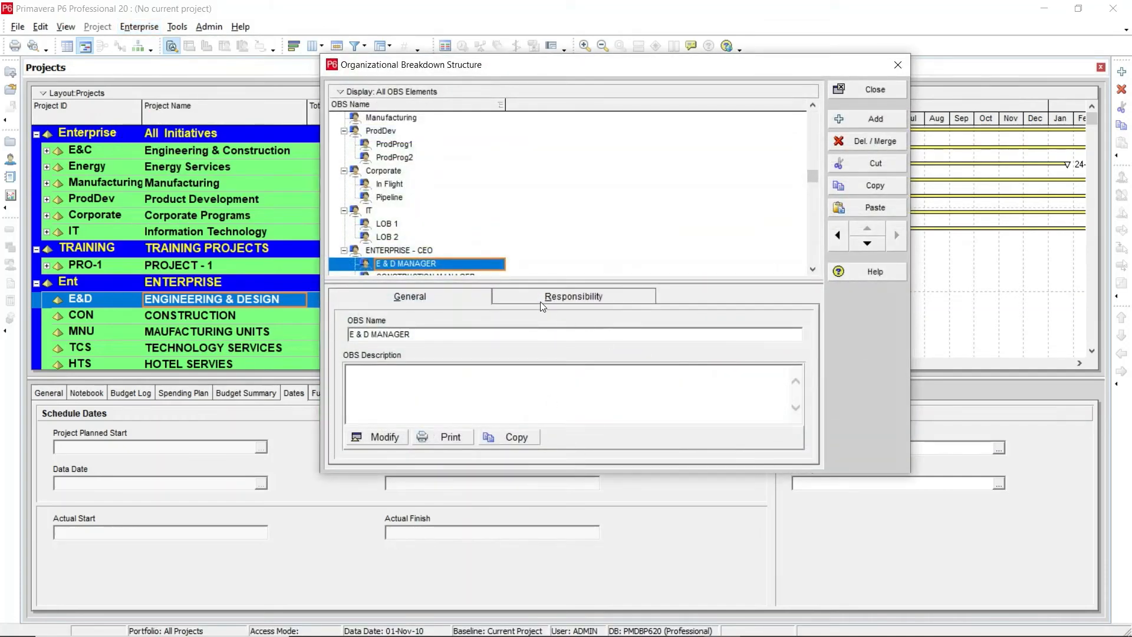
{"action": "left_click", "coordinate": [509, 301]}
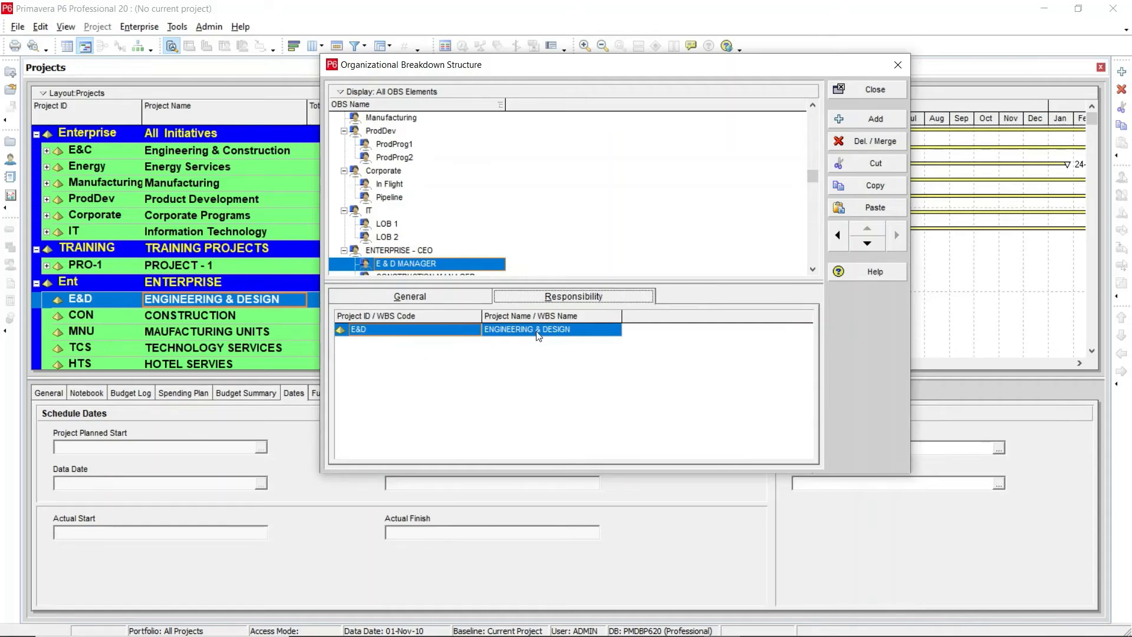
{"action": "left_click", "coordinate": [383, 253]}
{"action": "scroll", "coordinate": [382, 251], "scroll_direction": "down", "scroll_amount": 2}
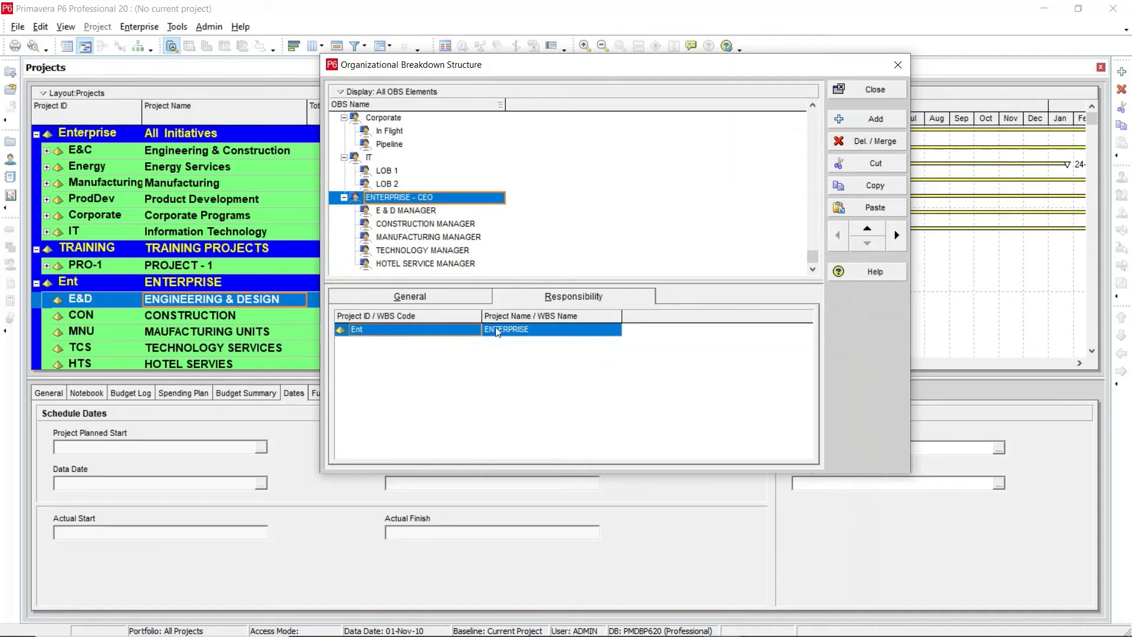
{"action": "left_click", "coordinate": [404, 213]}
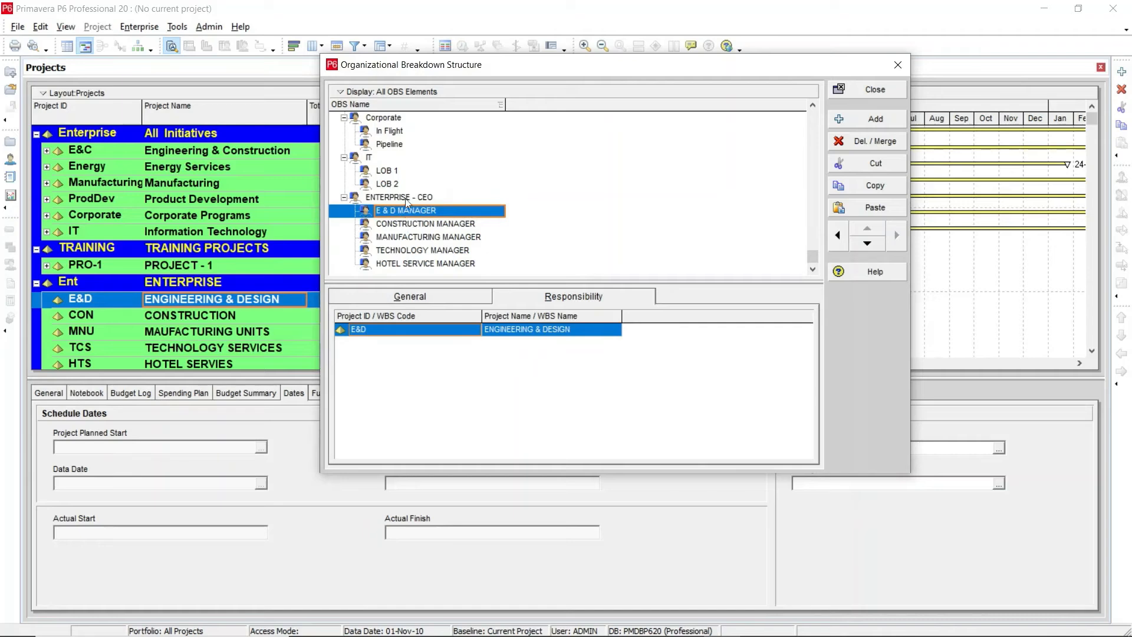
{"action": "left_click", "coordinate": [380, 224]}
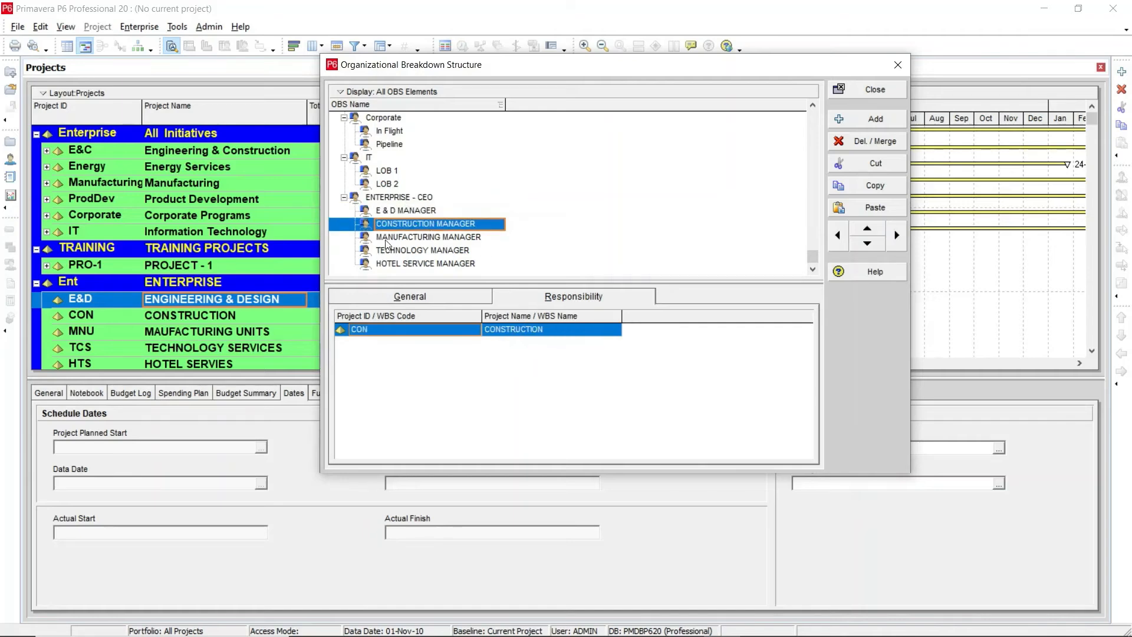
{"action": "left_click", "coordinate": [386, 237]}
{"action": "left_click", "coordinate": [387, 251]}
{"action": "left_click", "coordinate": [387, 264]}
{"action": "left_click", "coordinate": [387, 250]}
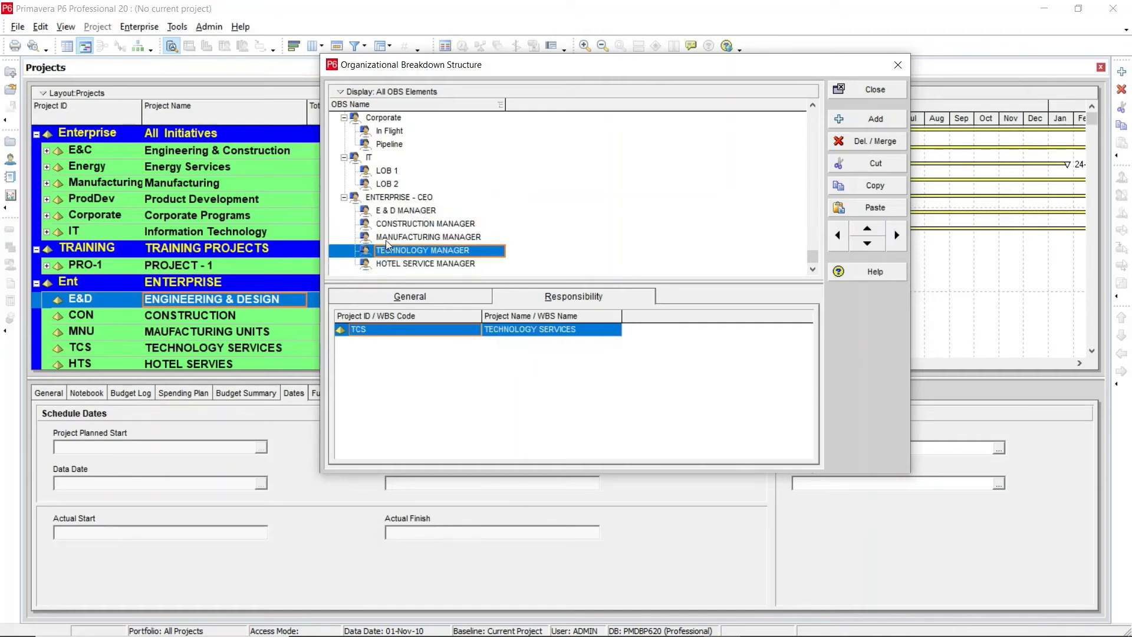
{"action": "left_click", "coordinate": [386, 237]}
{"action": "left_click", "coordinate": [382, 224]}
{"action": "left_click", "coordinate": [383, 212]}
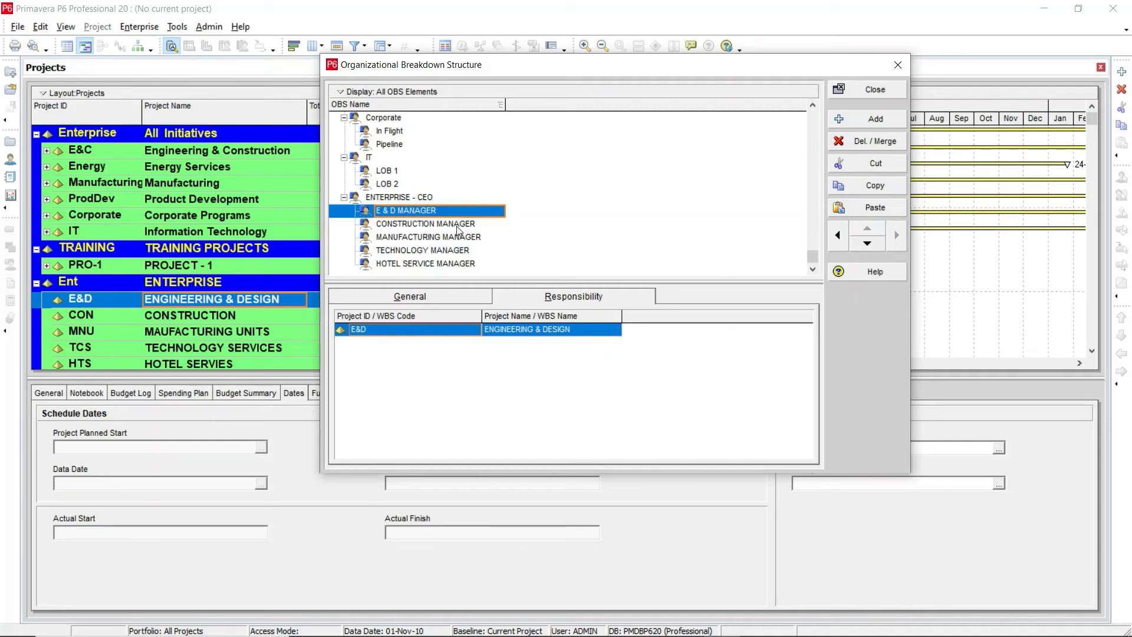
{"action": "left_click", "coordinate": [417, 226]}
{"action": "left_click", "coordinate": [394, 210]}
{"action": "left_click", "coordinate": [392, 198]}
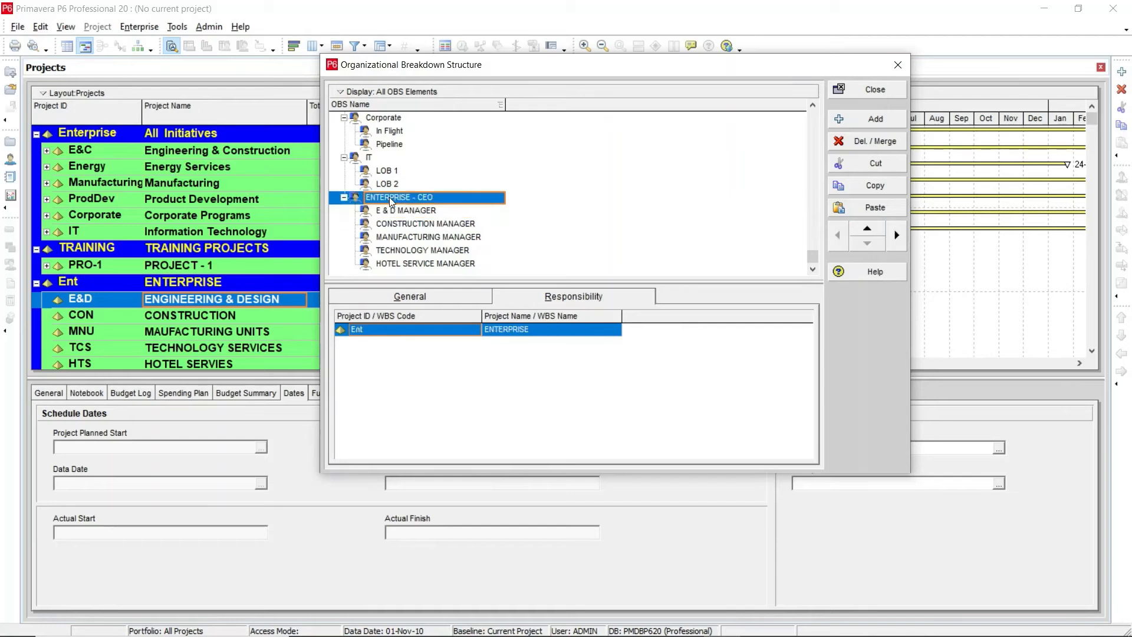
{"action": "left_click", "coordinate": [393, 212]}
{"action": "left_click", "coordinate": [394, 198]}
{"action": "scroll", "coordinate": [412, 223], "scroll_direction": "up", "scroll_amount": 1}
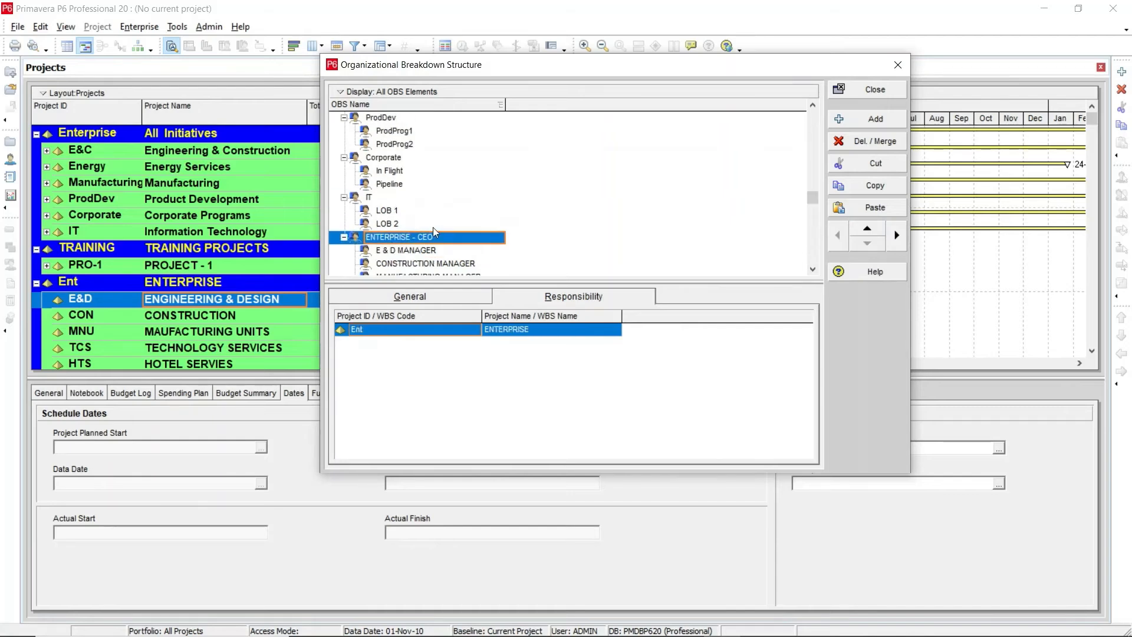
Step: Switch the OBS display to Chart View and enlarge the OBS dialog
{"action": "left_click", "coordinate": [343, 92]}
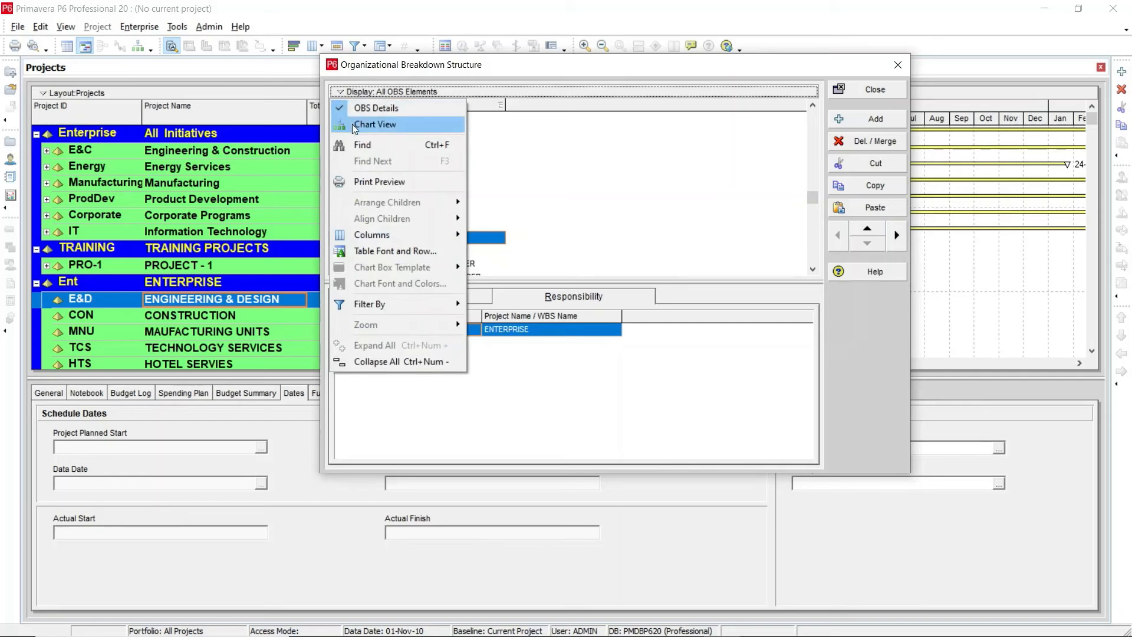
{"action": "left_click", "coordinate": [354, 125]}
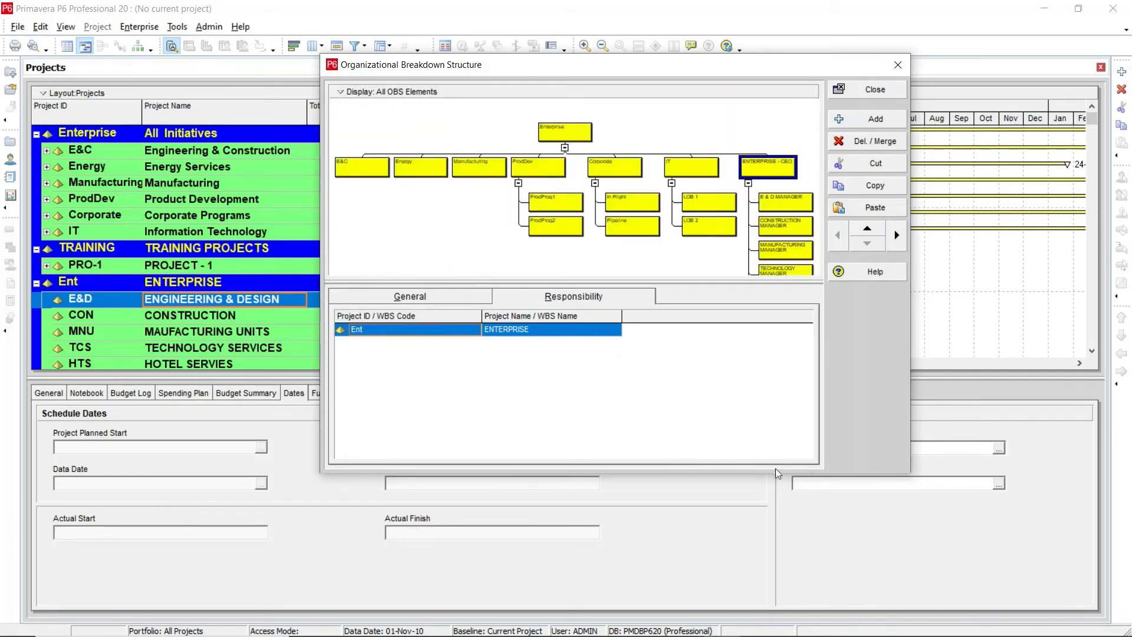
{"action": "left_click_drag", "start_coordinate": [908, 472], "coordinate": [994, 589]}
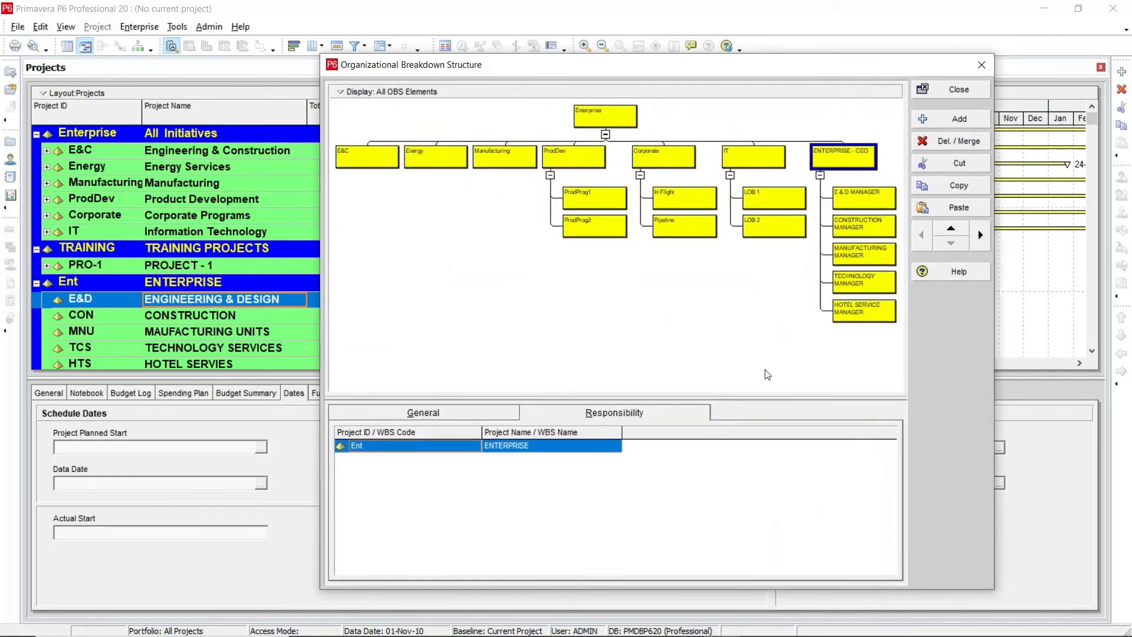
Step: Zoom in on the OBS chart around the ENTERPRISE - CEO branch
{"action": "right_click", "coordinate": [415, 225]}
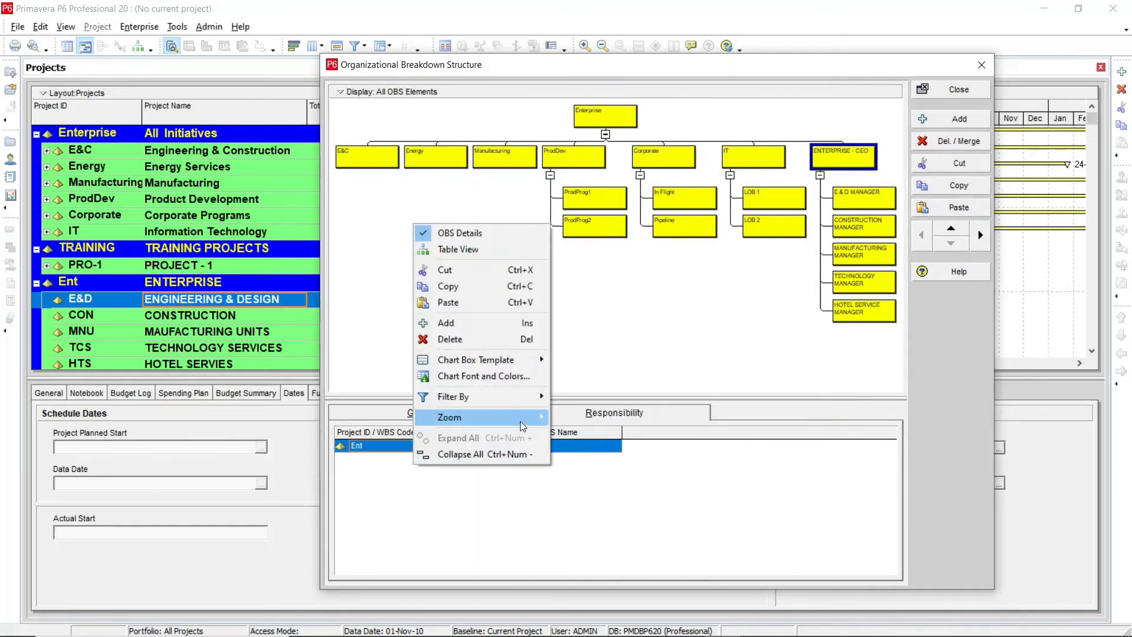
{"action": "mouse_move", "coordinate": [520, 421]}
{"action": "left_click", "coordinate": [611, 415]}
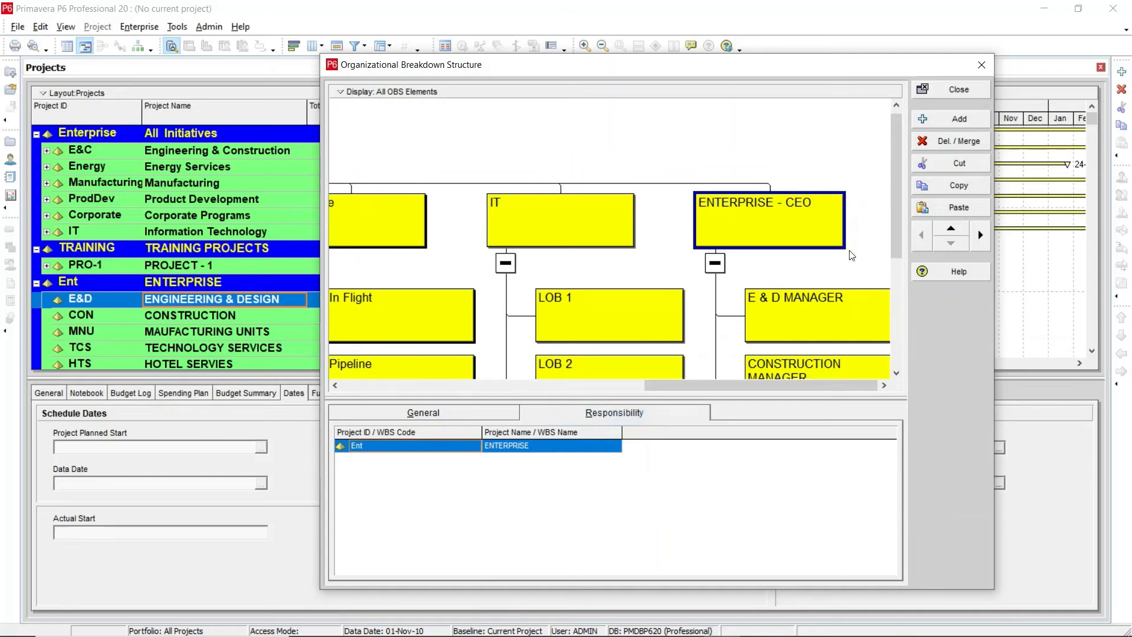
{"action": "left_click_drag", "start_coordinate": [729, 386], "coordinate": [725, 387]}
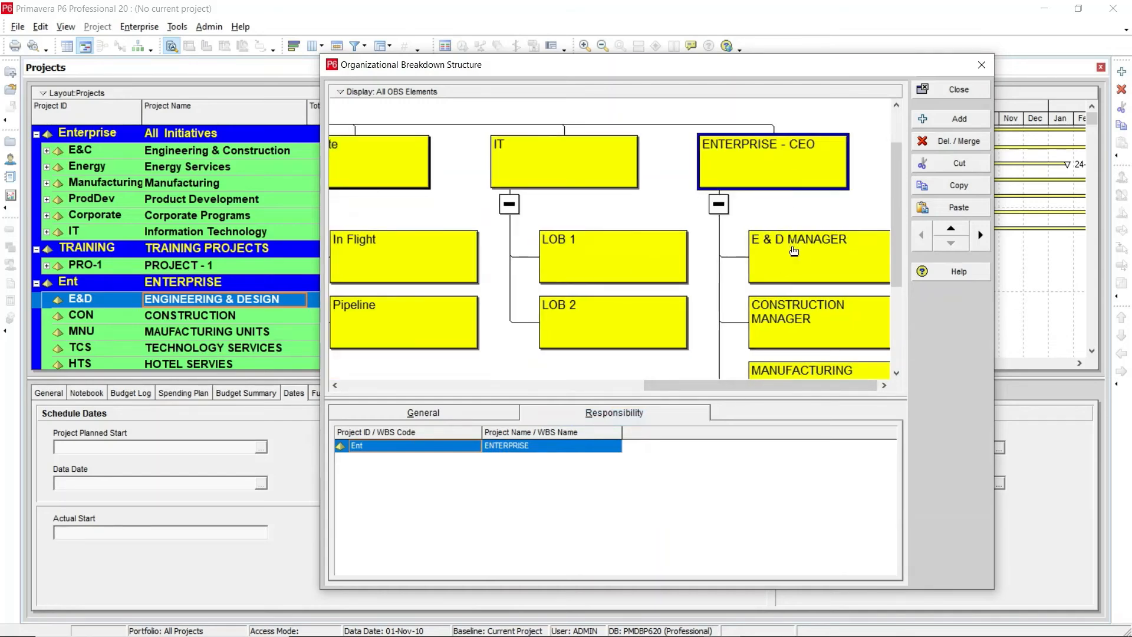
{"action": "scroll", "coordinate": [794, 252], "scroll_direction": "down", "scroll_amount": 3}
{"action": "scroll", "coordinate": [793, 252], "scroll_direction": "down", "scroll_amount": 1}
{"action": "scroll", "coordinate": [787, 301], "scroll_direction": "up", "scroll_amount": 5}
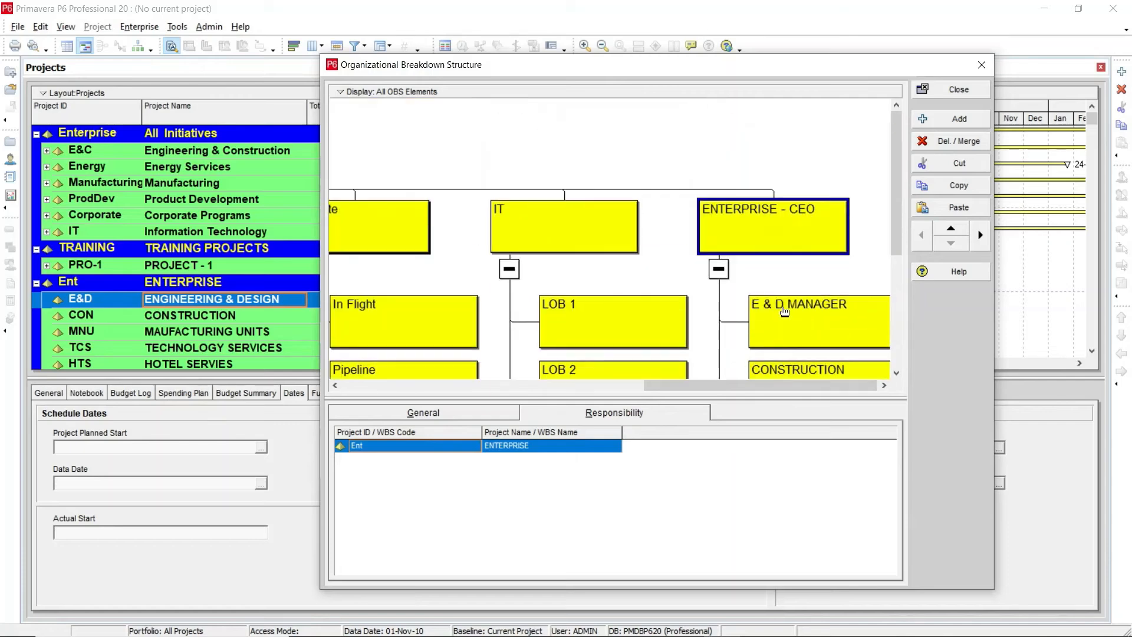
{"action": "scroll", "coordinate": [773, 230], "scroll_direction": "down", "scroll_amount": 5}
{"action": "scroll", "coordinate": [772, 236], "scroll_direction": "up", "scroll_amount": 5}
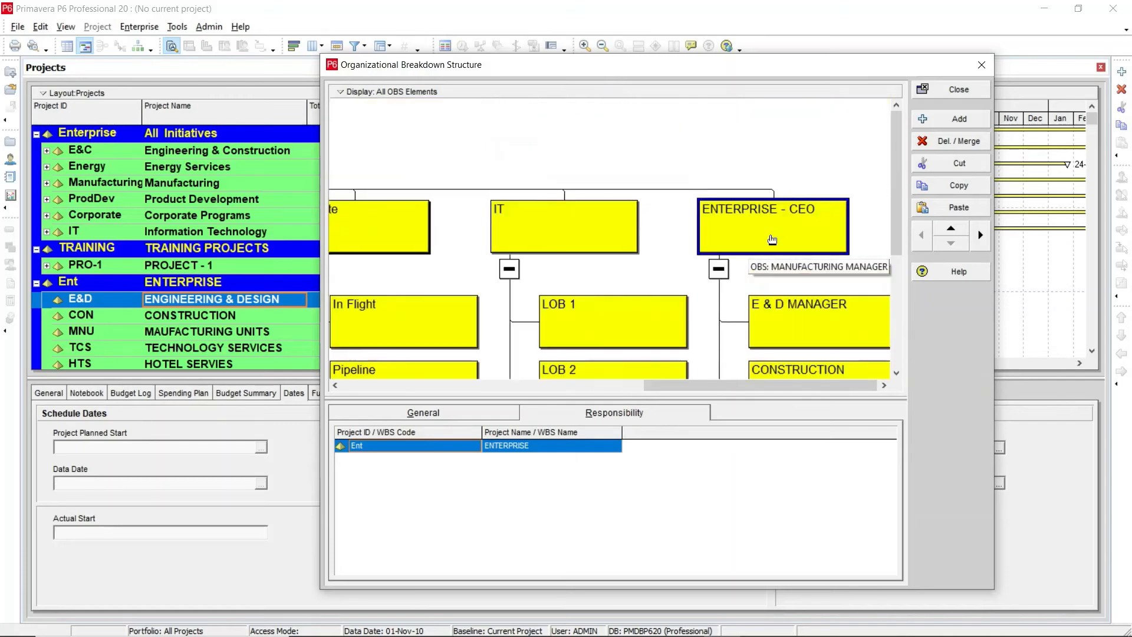
{"action": "scroll", "coordinate": [771, 238], "scroll_direction": "down", "scroll_amount": 1}
Step: Customize the OBS chart box template by adding an OBS Count field beneath OBS Name and apply it
{"action": "right_click", "coordinate": [674, 165]}
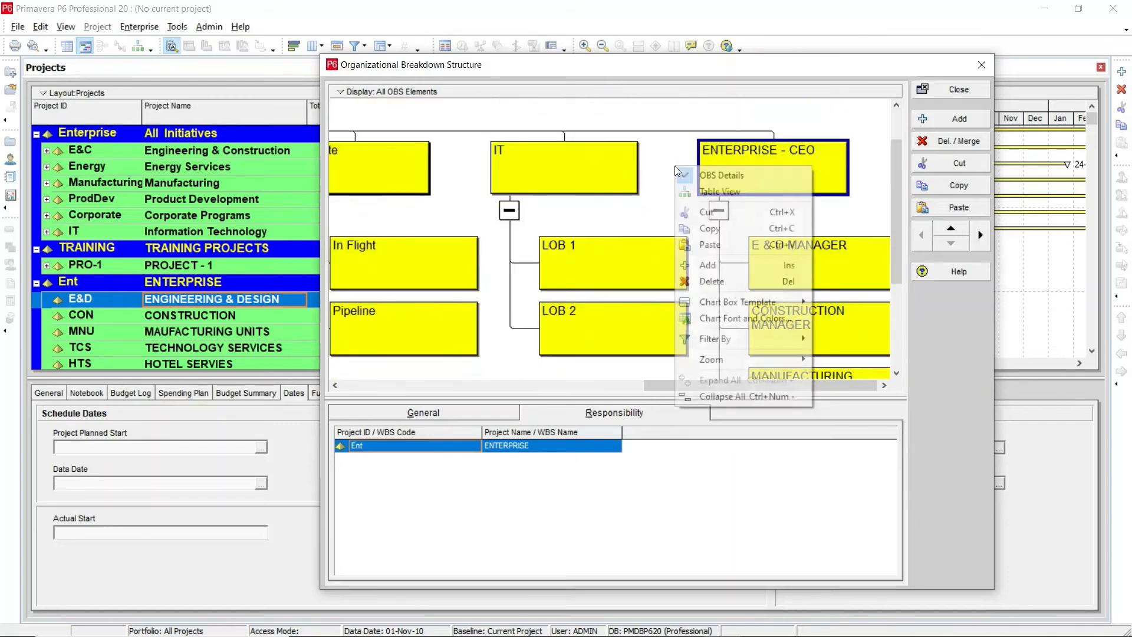
{"action": "mouse_move", "coordinate": [752, 300]}
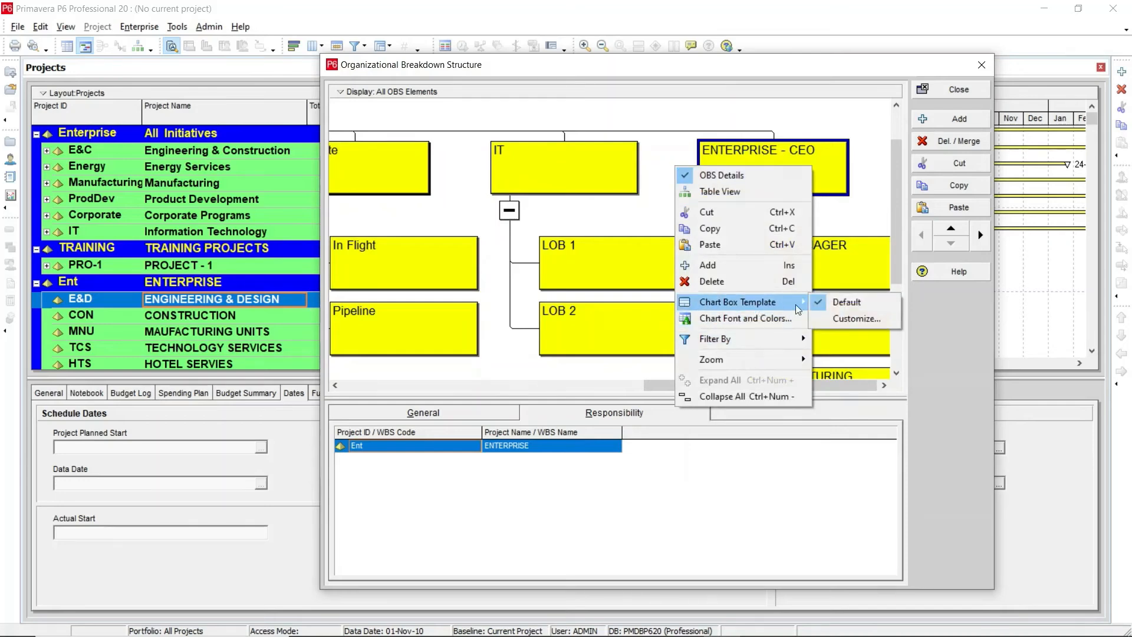
{"action": "left_click", "coordinate": [851, 318]}
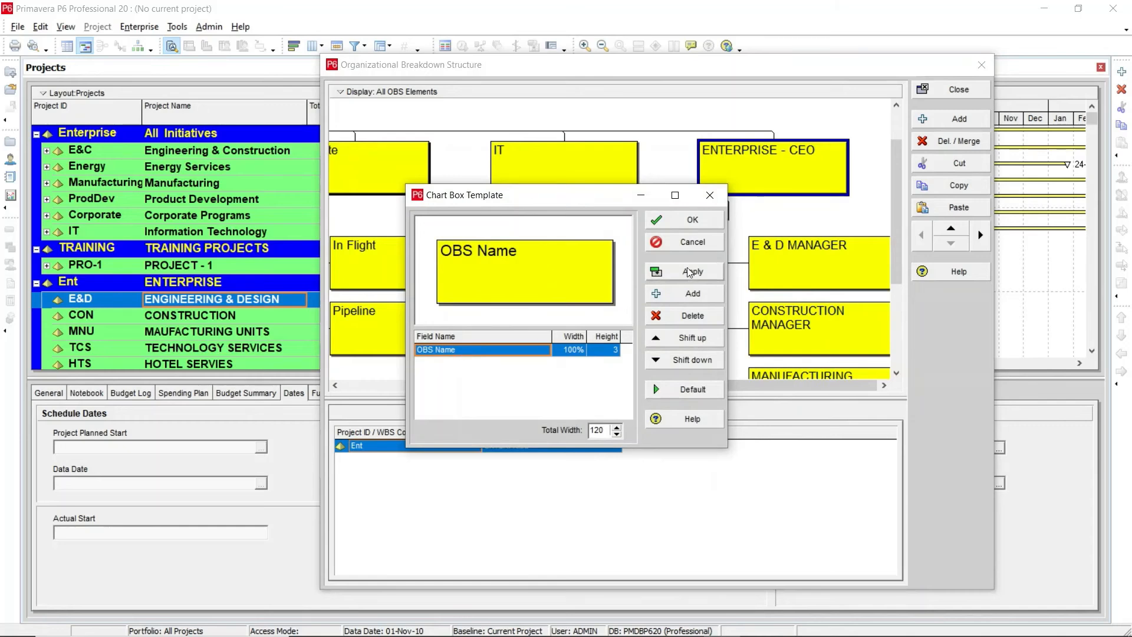
{"action": "left_click", "coordinate": [671, 294]}
{"action": "left_click", "coordinate": [487, 365]}
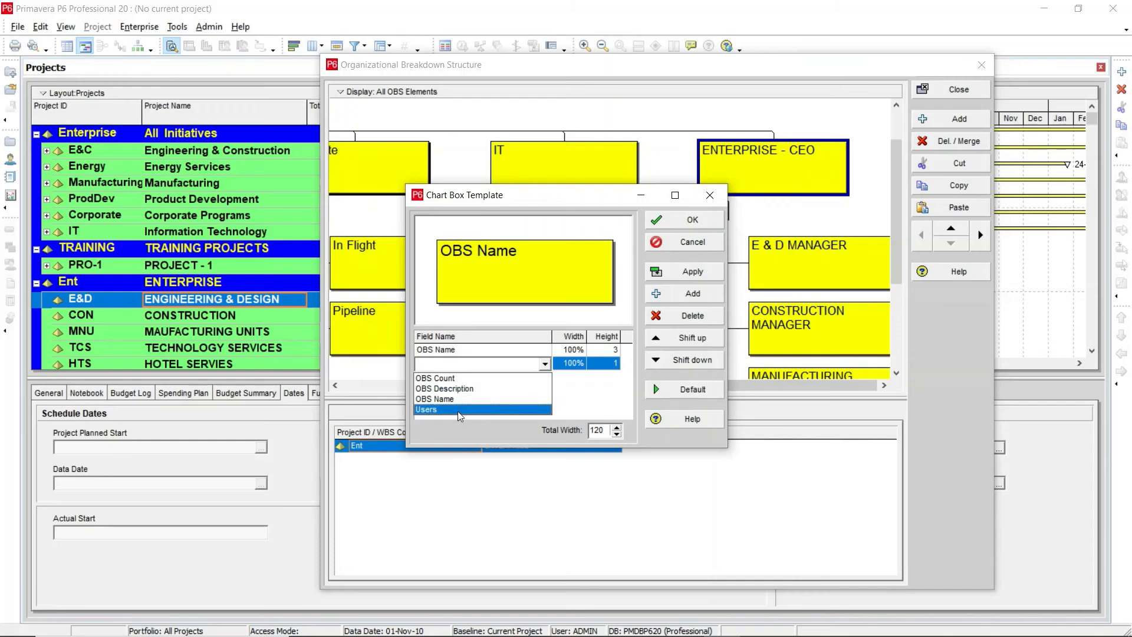
{"action": "left_click", "coordinate": [452, 381]}
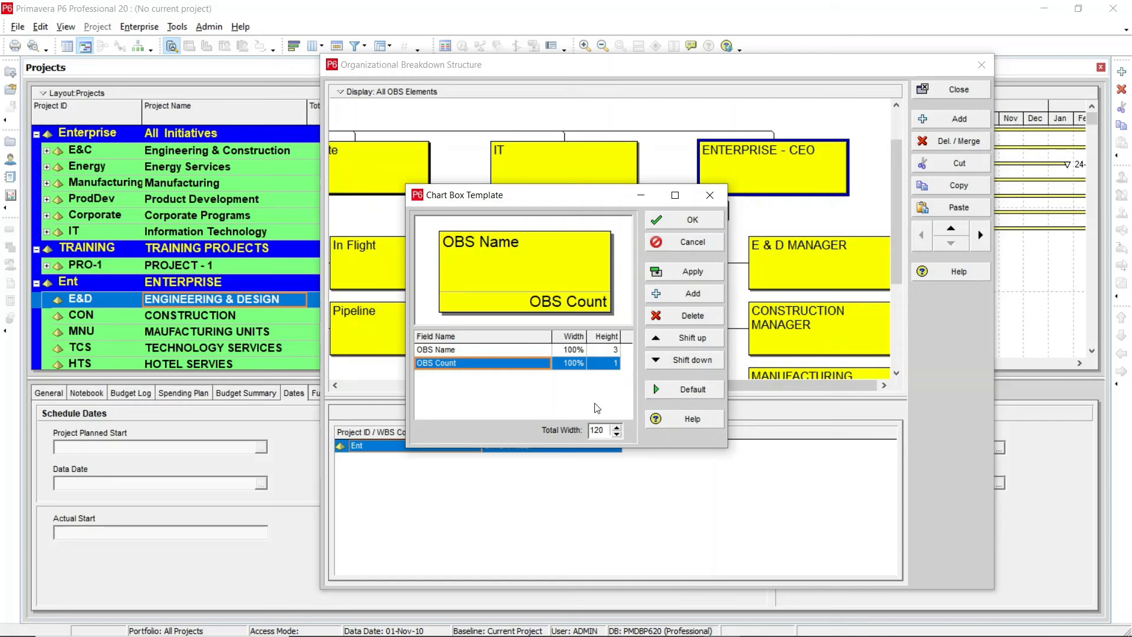
{"action": "left_click", "coordinate": [678, 271]}
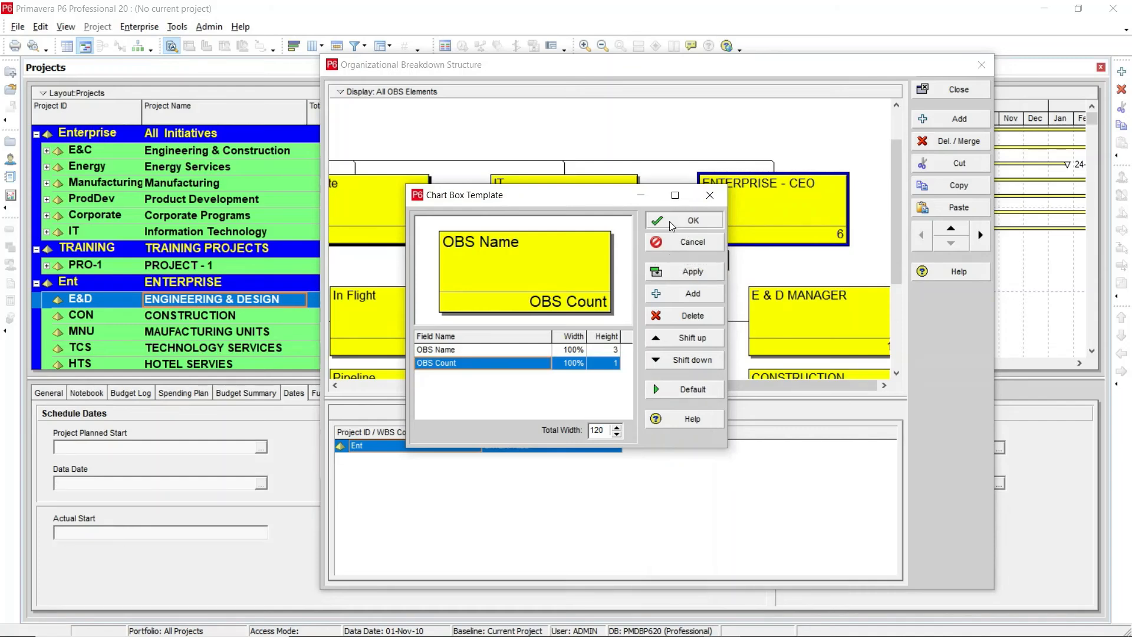
{"action": "left_click", "coordinate": [684, 223]}
Step: Widen the OBS dialog and scroll through the chart to review the manager boxes under ENTERPRISE - CEO
{"action": "scroll", "coordinate": [784, 224], "scroll_direction": "down", "scroll_amount": 5}
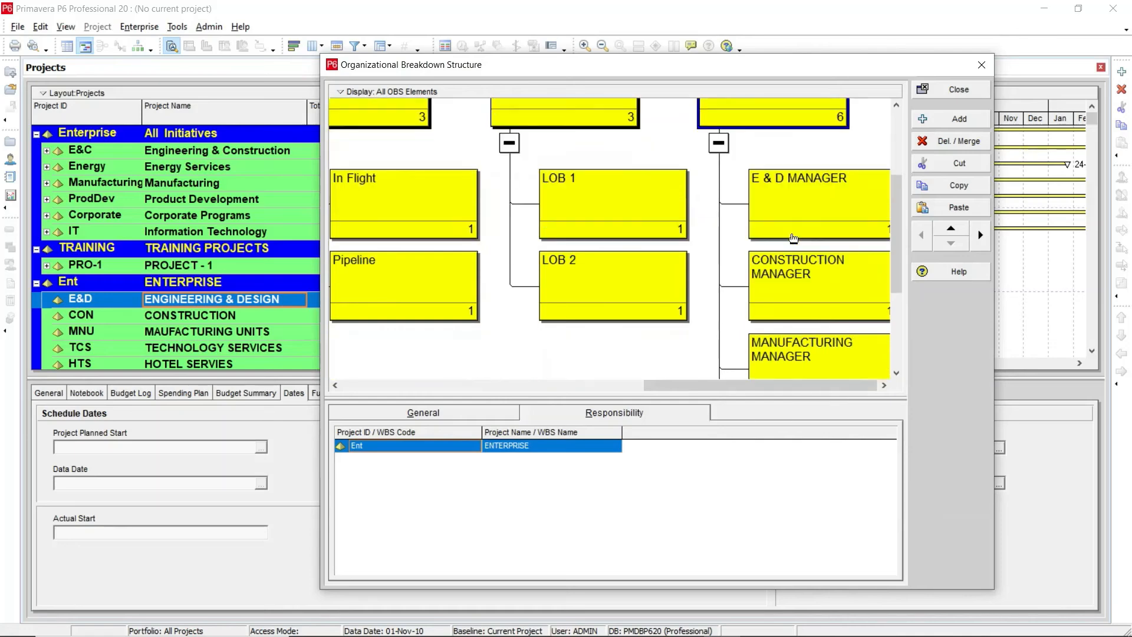
{"action": "scroll", "coordinate": [790, 239], "scroll_direction": "up", "scroll_amount": 3}
{"action": "scroll", "coordinate": [787, 248], "scroll_direction": "down", "scroll_amount": 1}
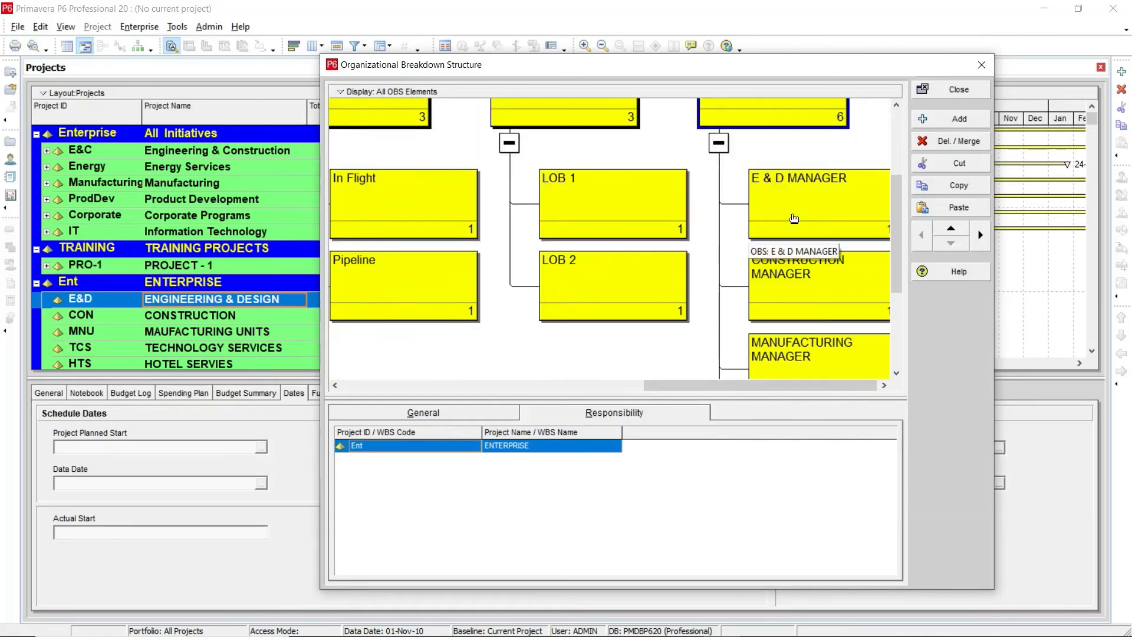
{"action": "scroll", "coordinate": [783, 258], "scroll_direction": "down", "scroll_amount": 1}
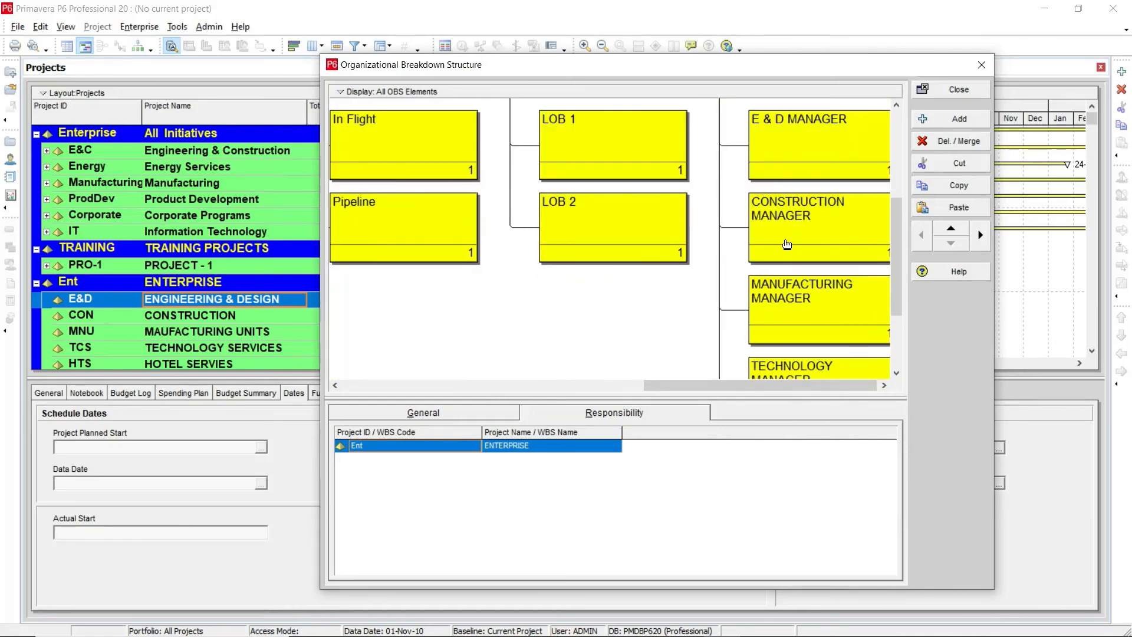
{"action": "scroll", "coordinate": [787, 244], "scroll_direction": "down", "scroll_amount": 1}
{"action": "scroll", "coordinate": [793, 254], "scroll_direction": "down", "scroll_amount": 1}
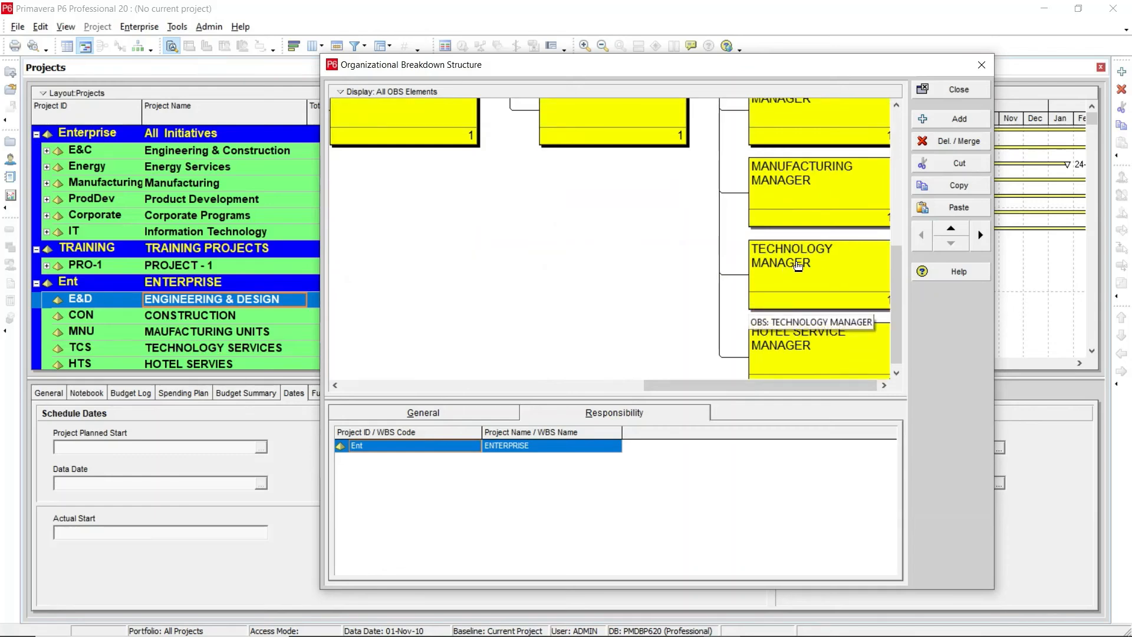
{"action": "scroll", "coordinate": [798, 266], "scroll_direction": "down", "scroll_amount": 1}
{"action": "scroll", "coordinate": [783, 354], "scroll_direction": "up", "scroll_amount": 3}
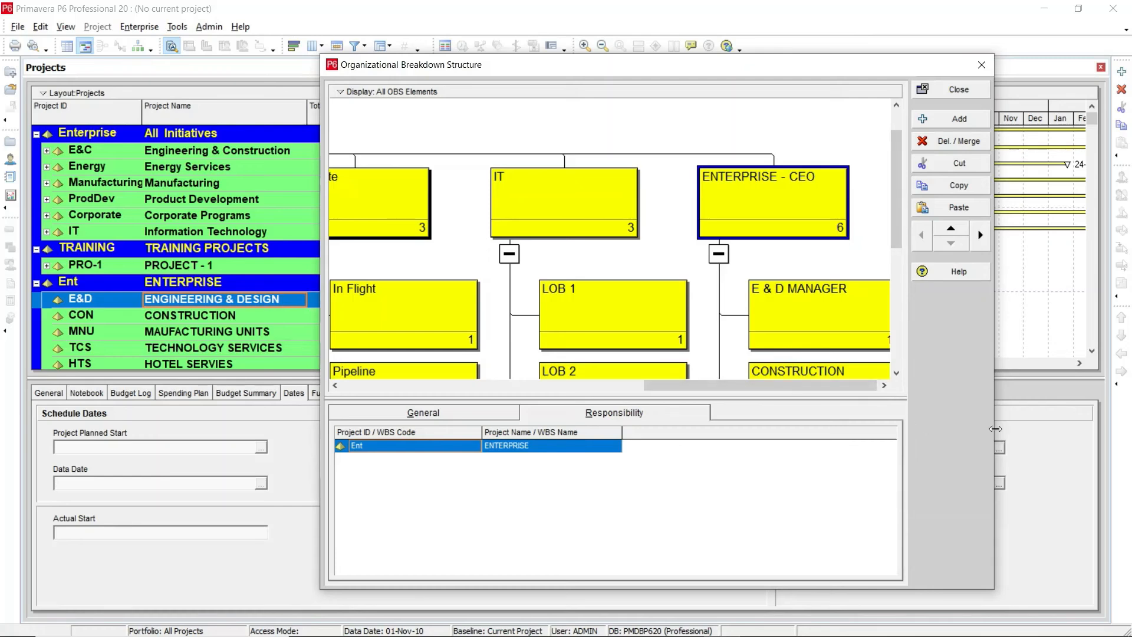
{"action": "left_click_drag", "start_coordinate": [995, 428], "coordinate": [1065, 428]}
{"action": "scroll", "coordinate": [813, 312], "scroll_direction": "down", "scroll_amount": 2}
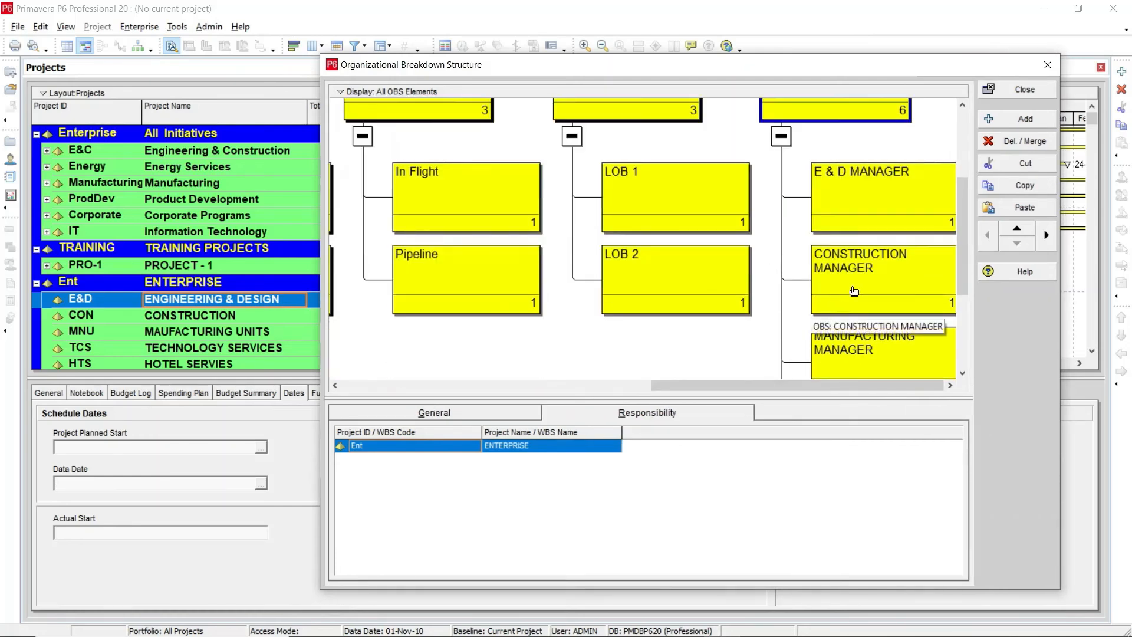
{"action": "scroll", "coordinate": [943, 305], "scroll_direction": "down", "scroll_amount": 2}
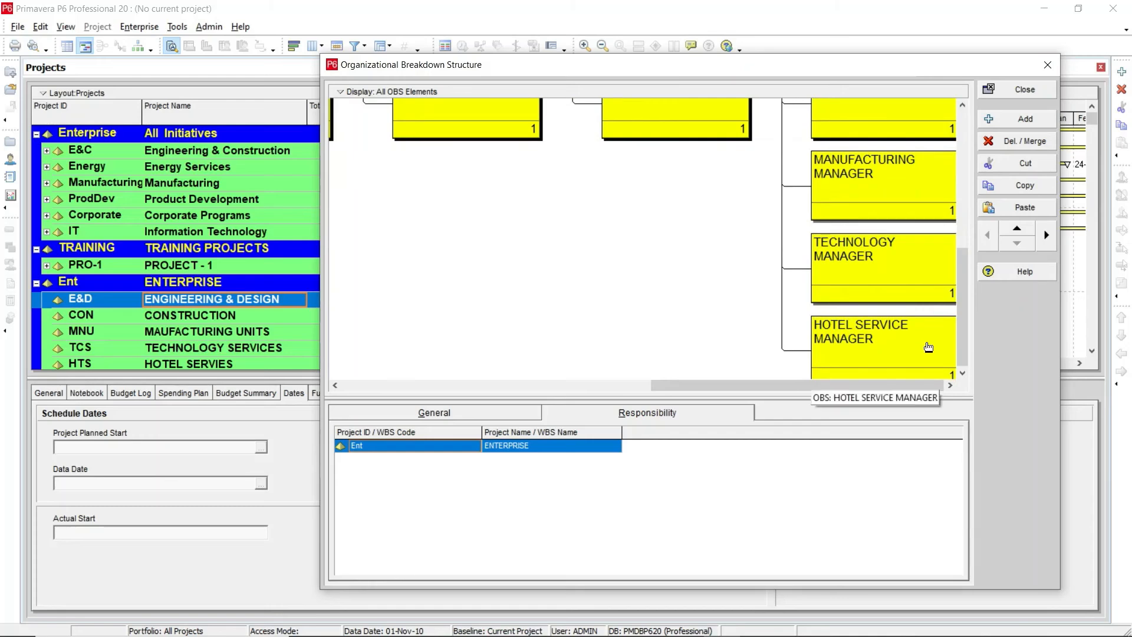
{"action": "scroll", "coordinate": [927, 347], "scroll_direction": "up", "scroll_amount": 4}
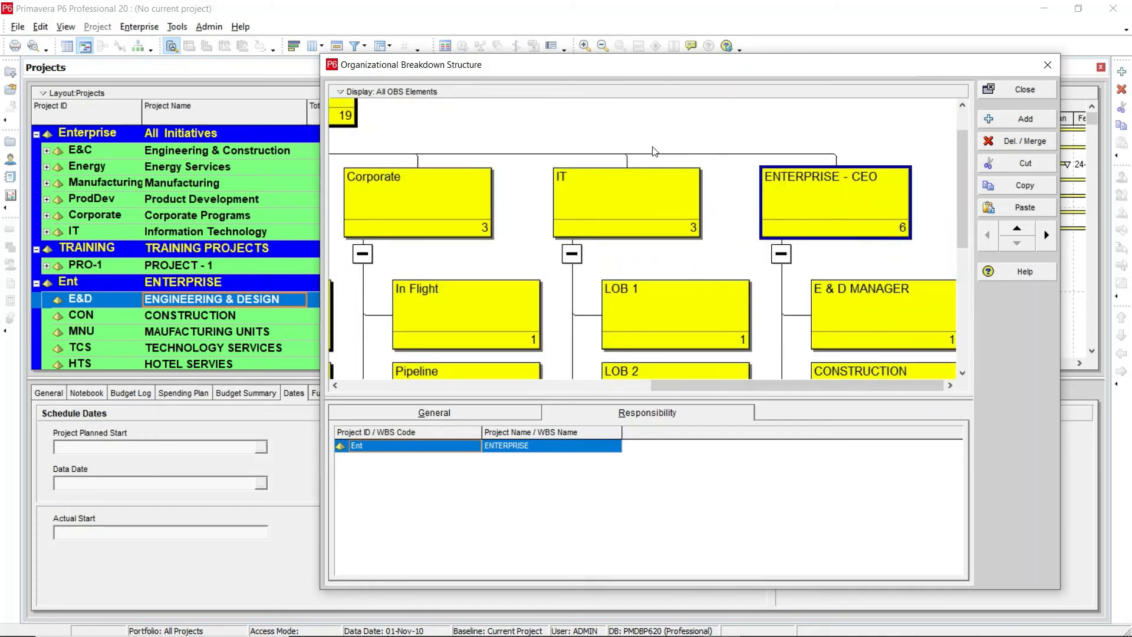
Step: Set the OBS chart's back color to grey and its box color to light cyan
{"action": "right_click", "coordinate": [750, 130]}
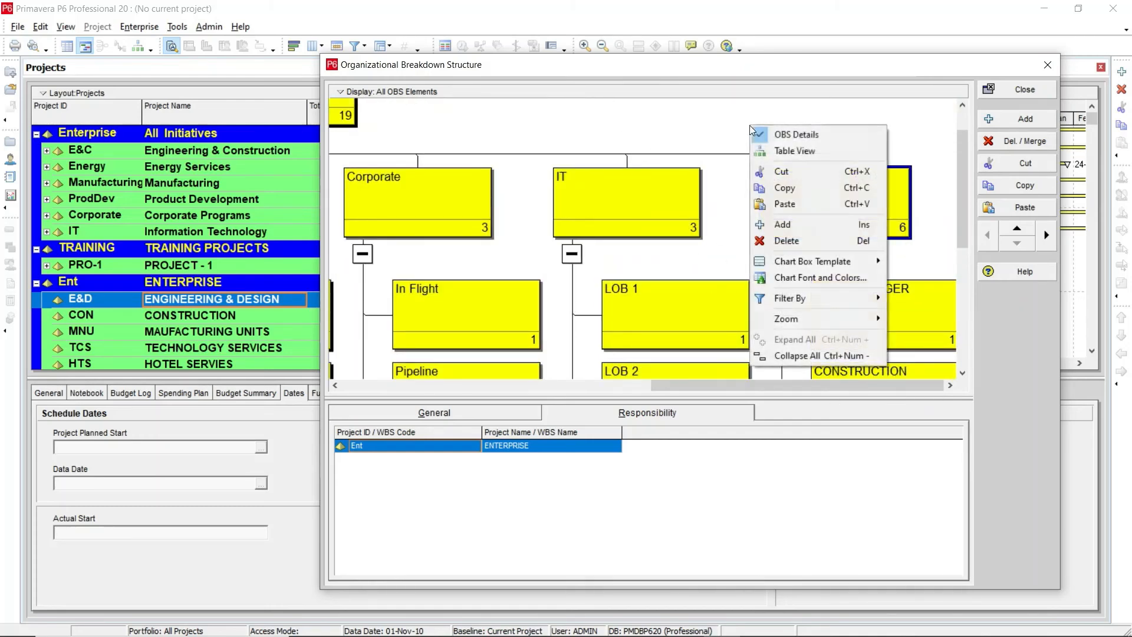
{"action": "left_click", "coordinate": [829, 277]}
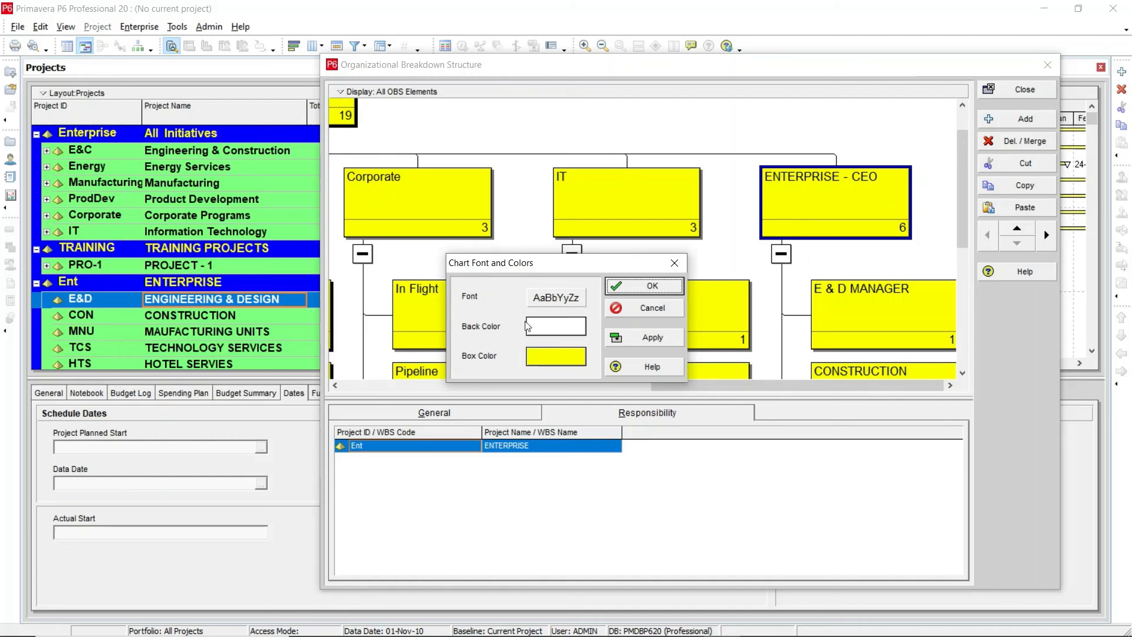
{"action": "left_click", "coordinate": [555, 327]}
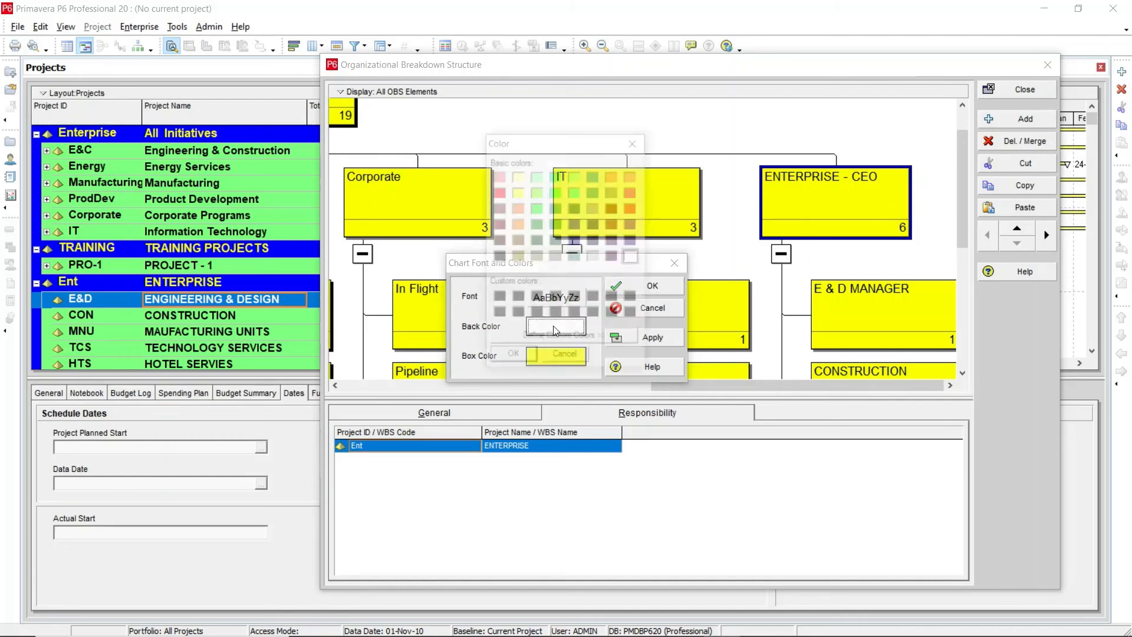
{"action": "left_click", "coordinate": [513, 357]}
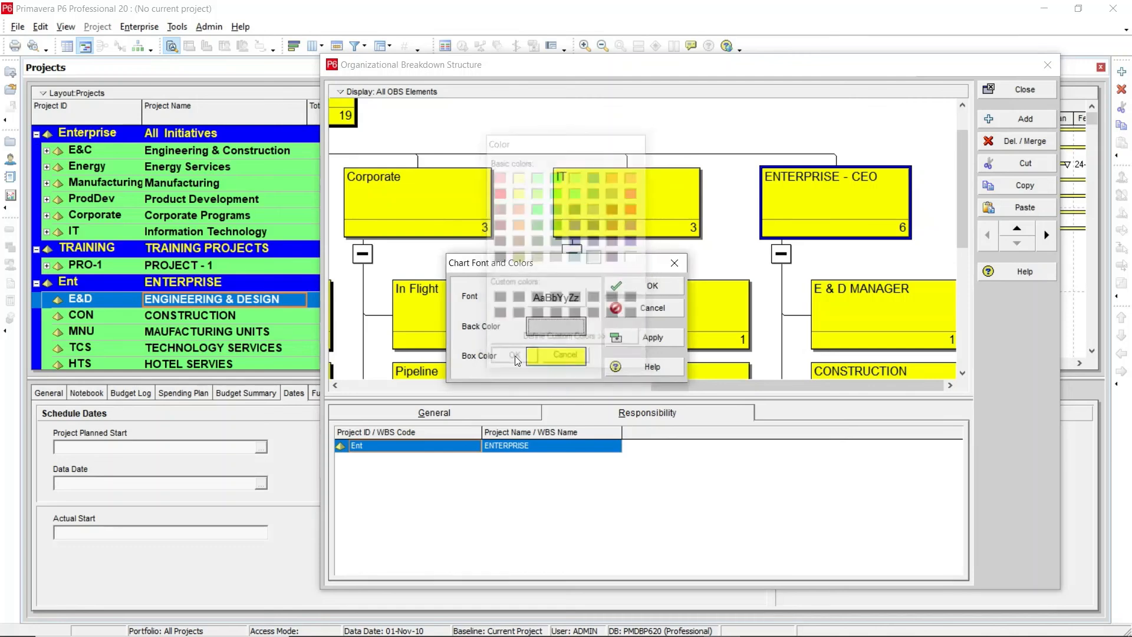
{"action": "left_click", "coordinate": [555, 356]}
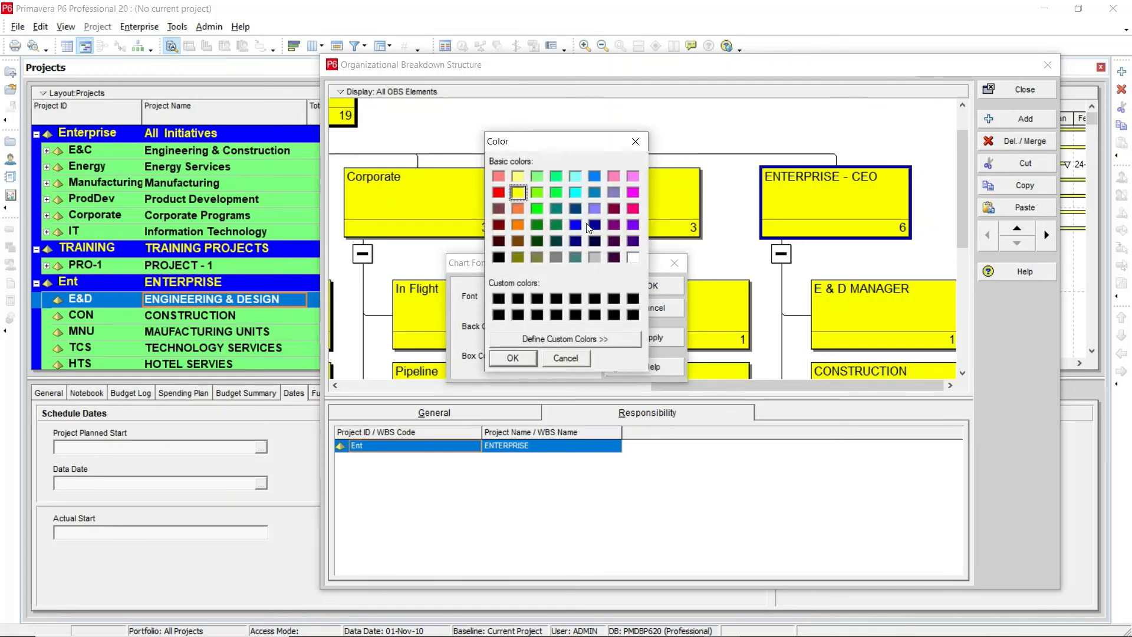
{"action": "left_click", "coordinate": [576, 176]}
{"action": "left_click", "coordinate": [500, 358]}
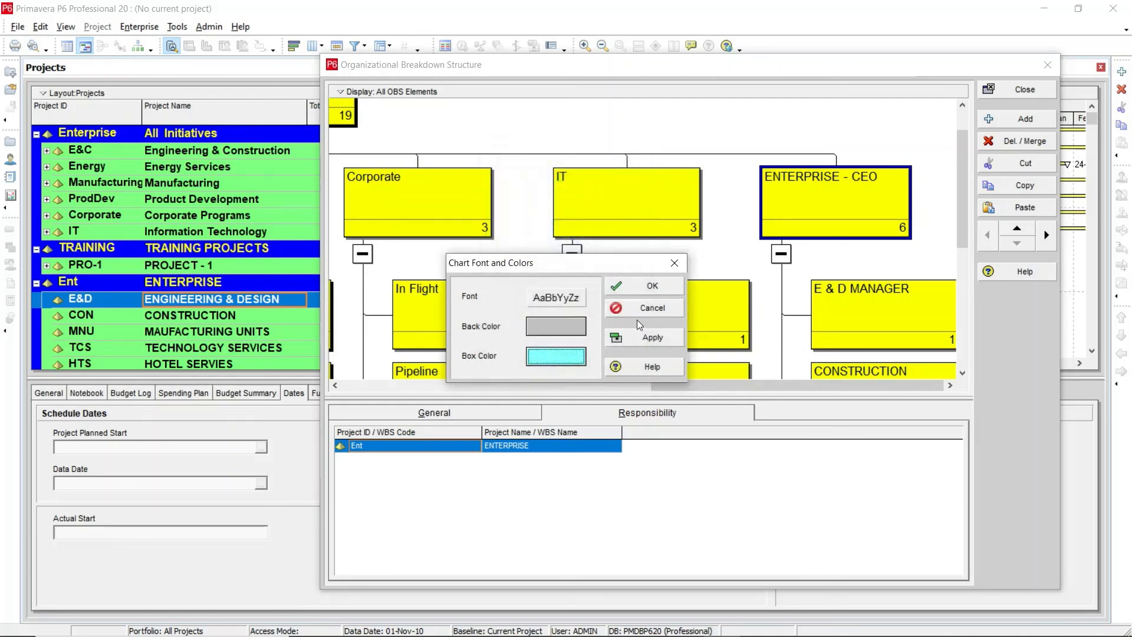
{"action": "left_click", "coordinate": [637, 337]}
{"action": "left_click", "coordinate": [648, 286]}
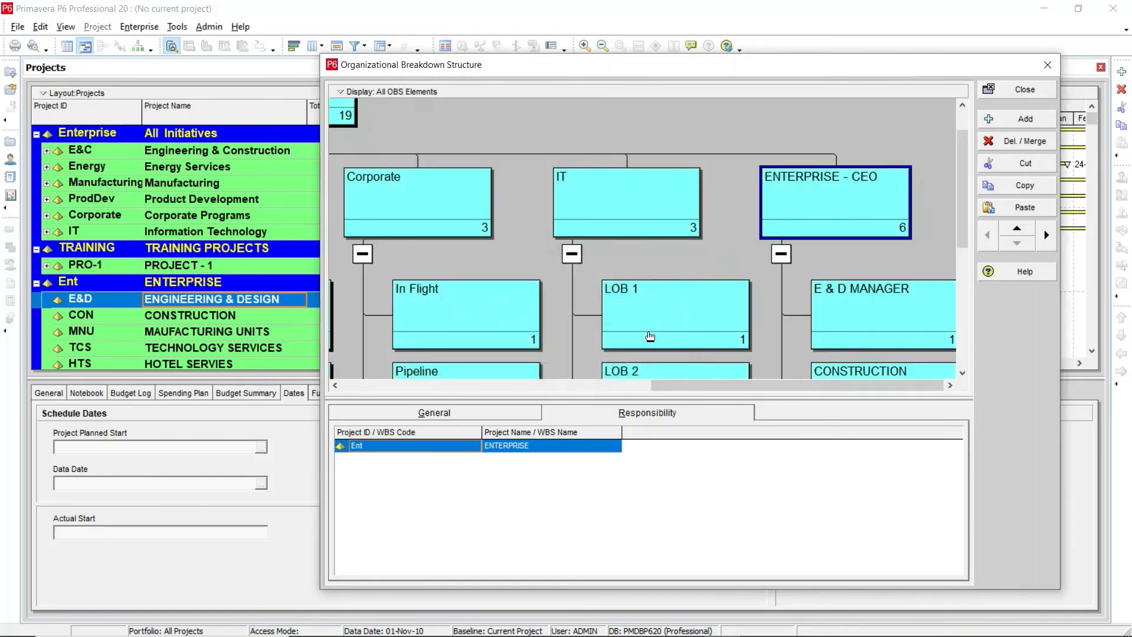
Step: Print-preview the OBS chart in landscape orientation, fitted to 1 page wide, zoom in to inspect it, and close the preview
{"action": "left_click", "coordinate": [341, 91]}
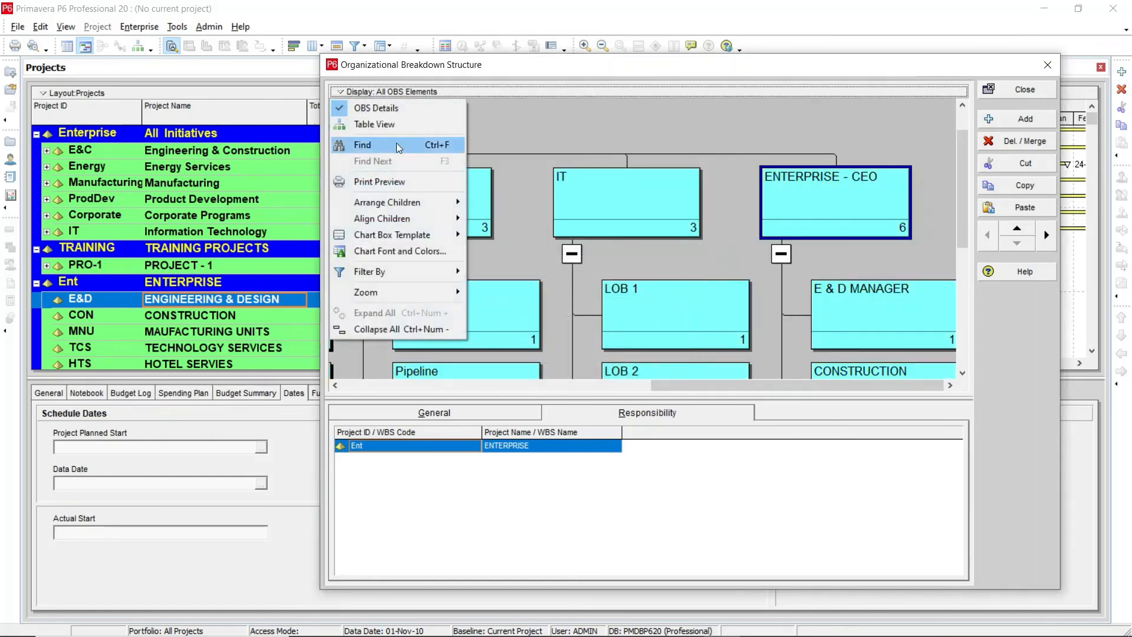
{"action": "left_click", "coordinate": [399, 181]}
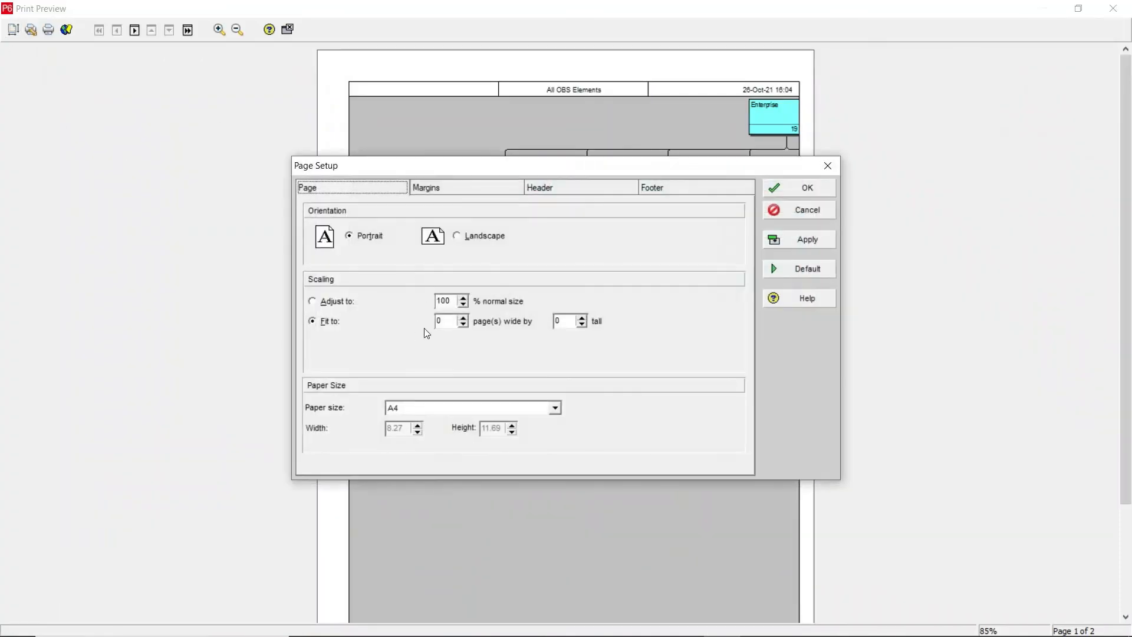
{"action": "left_click", "coordinate": [468, 237]}
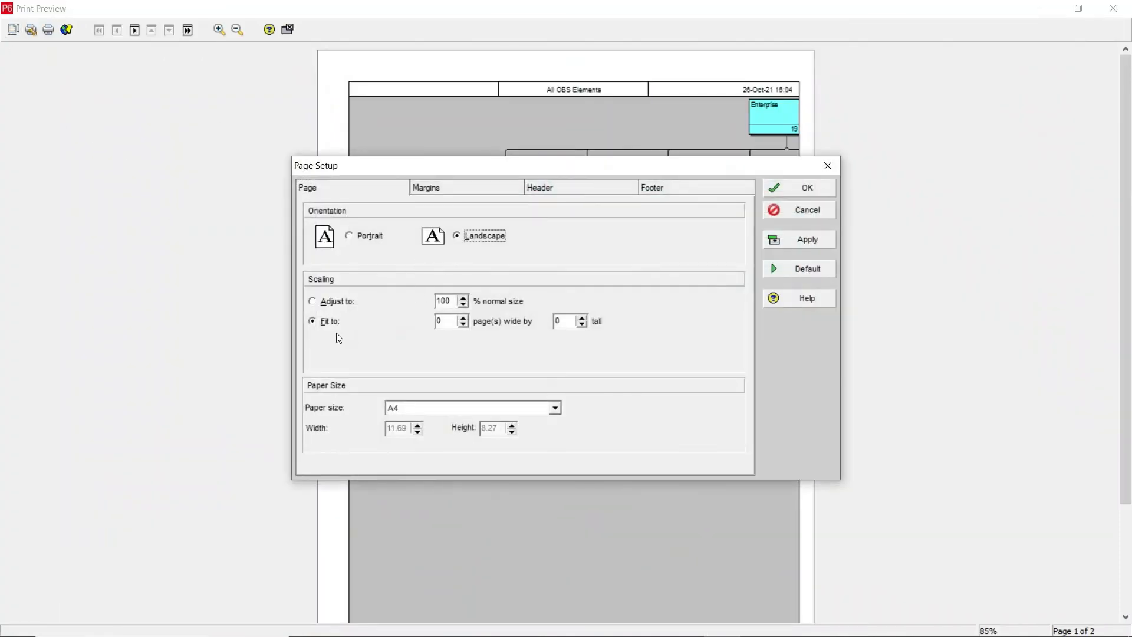
{"action": "left_click", "coordinate": [462, 318]}
{"action": "left_click", "coordinate": [797, 242]}
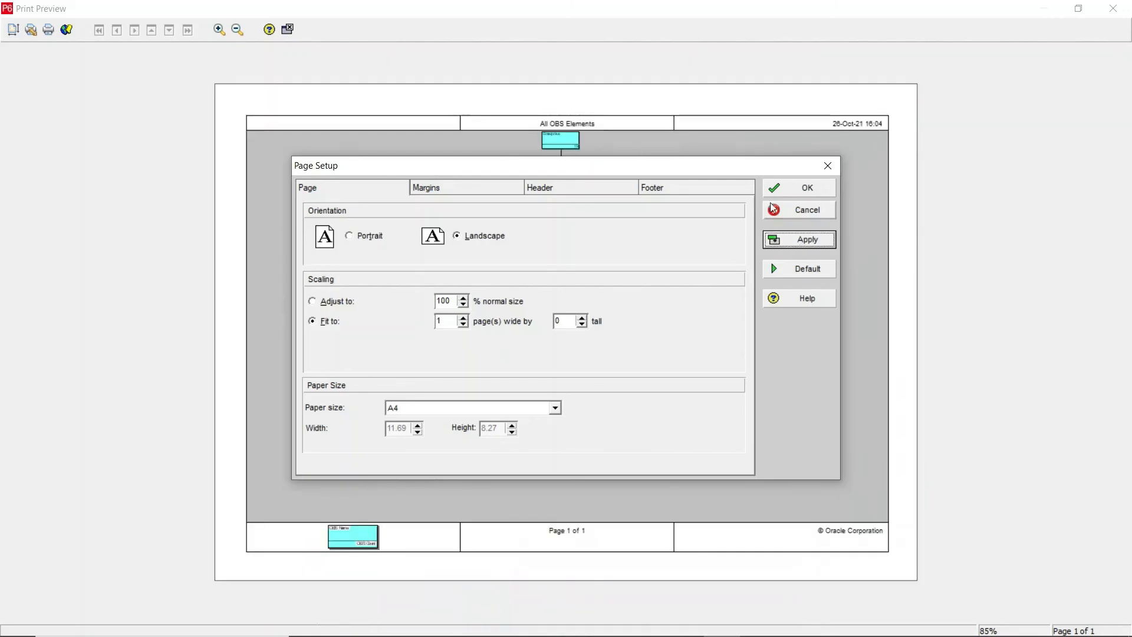
{"action": "left_click", "coordinate": [802, 189]}
{"action": "left_click", "coordinate": [569, 151]}
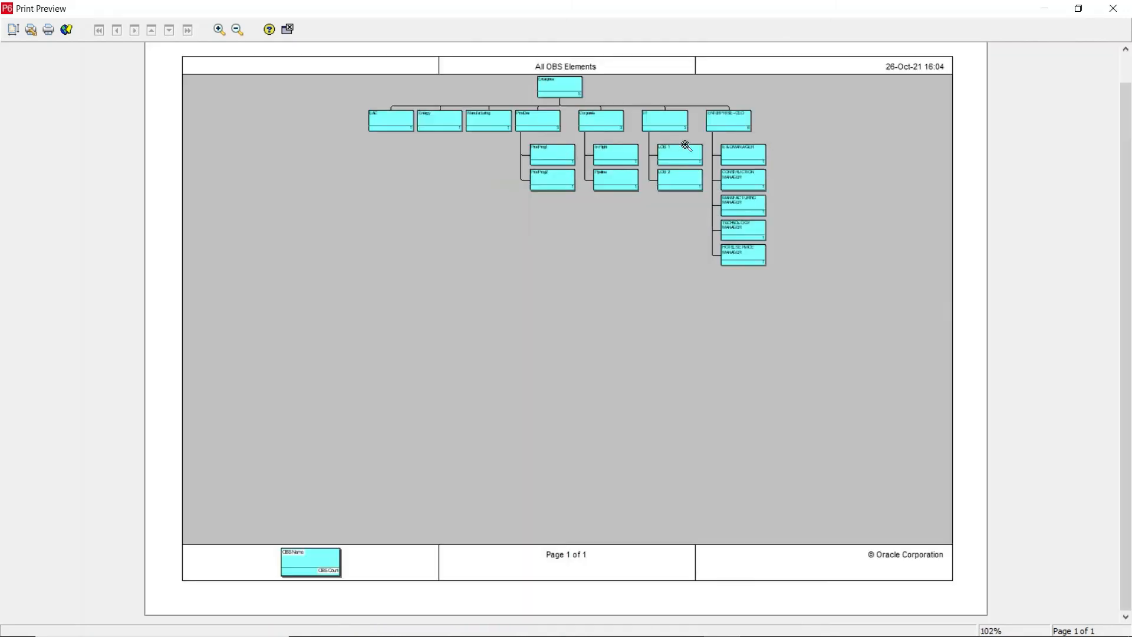
{"action": "left_click", "coordinate": [685, 145]}
{"action": "left_click", "coordinate": [685, 145]}
{"action": "left_click", "coordinate": [685, 145]}
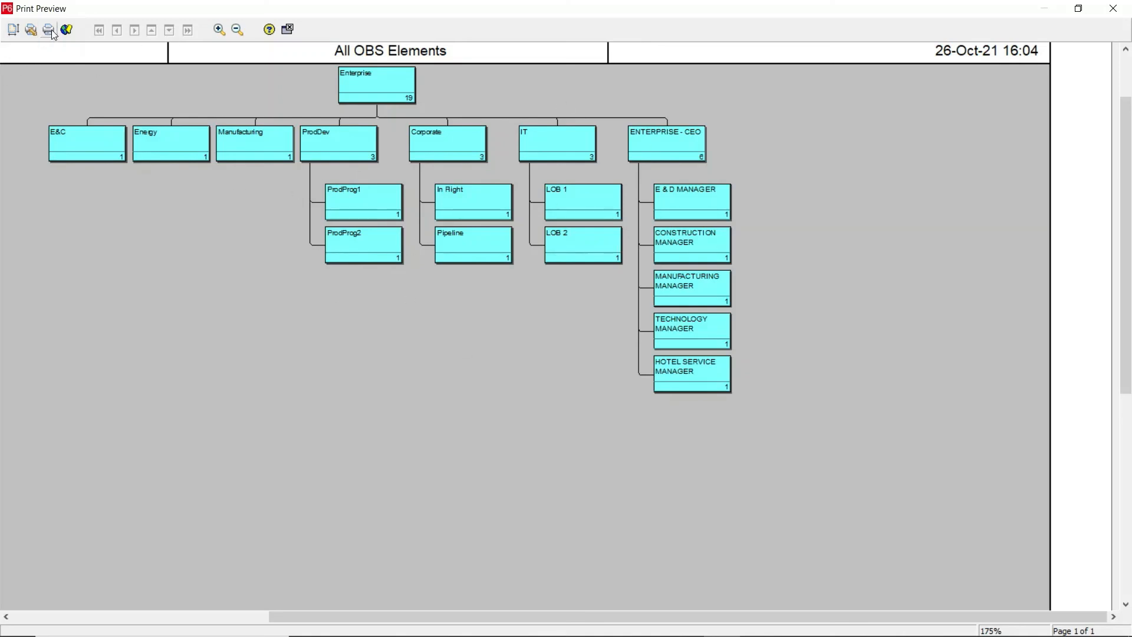
{"action": "left_click", "coordinate": [288, 29]}
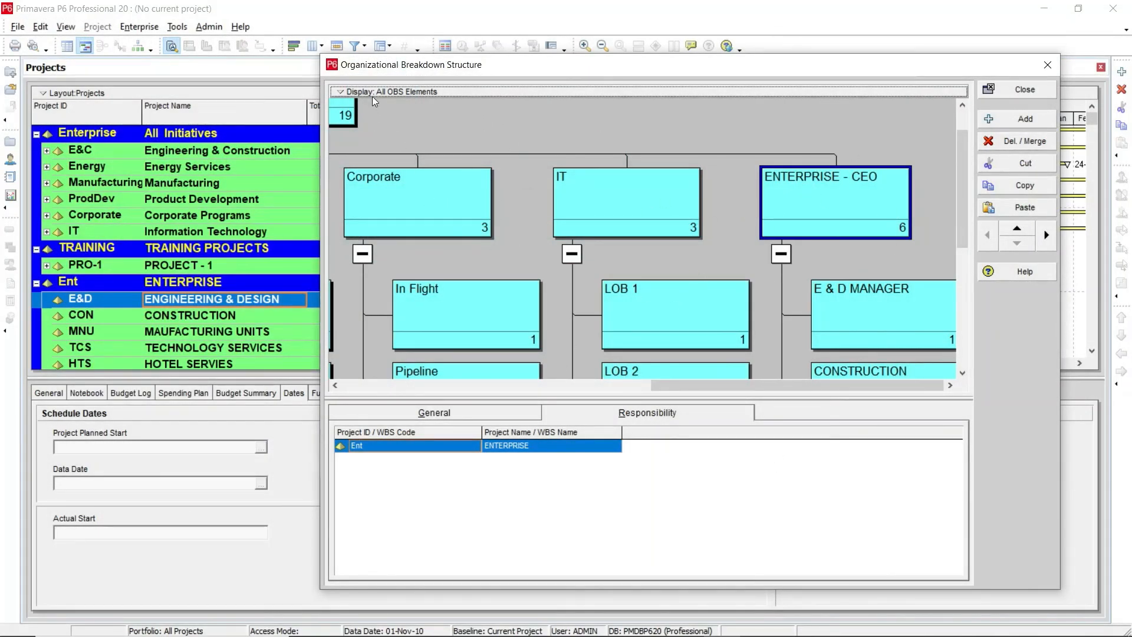
Step: Open the OBS display options to switch back to Table View
{"action": "left_click", "coordinate": [342, 92]}
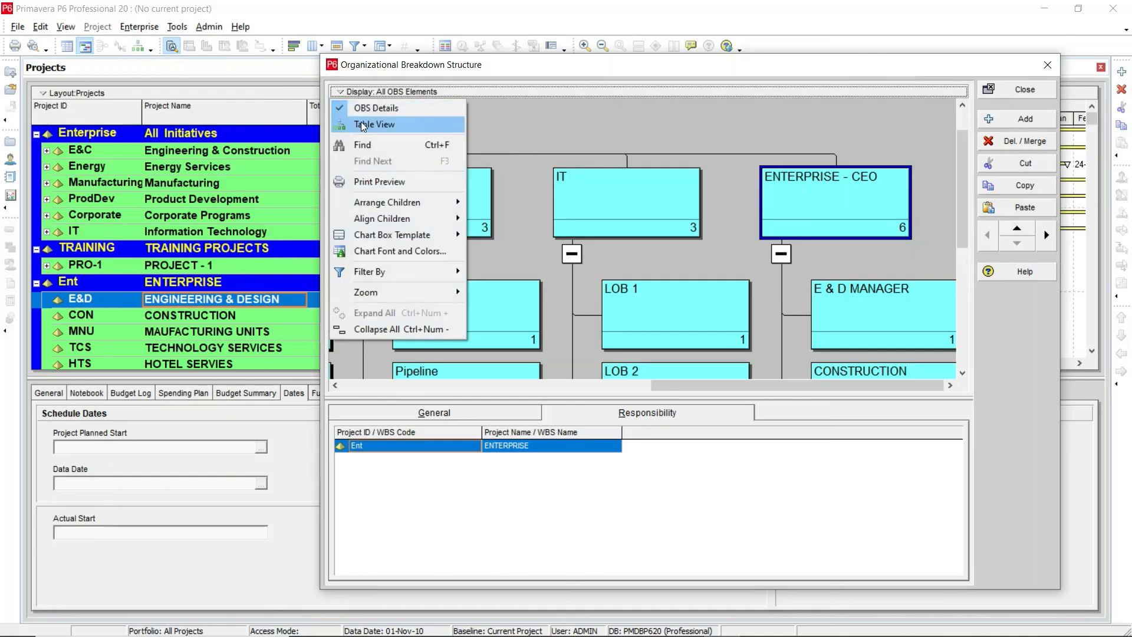